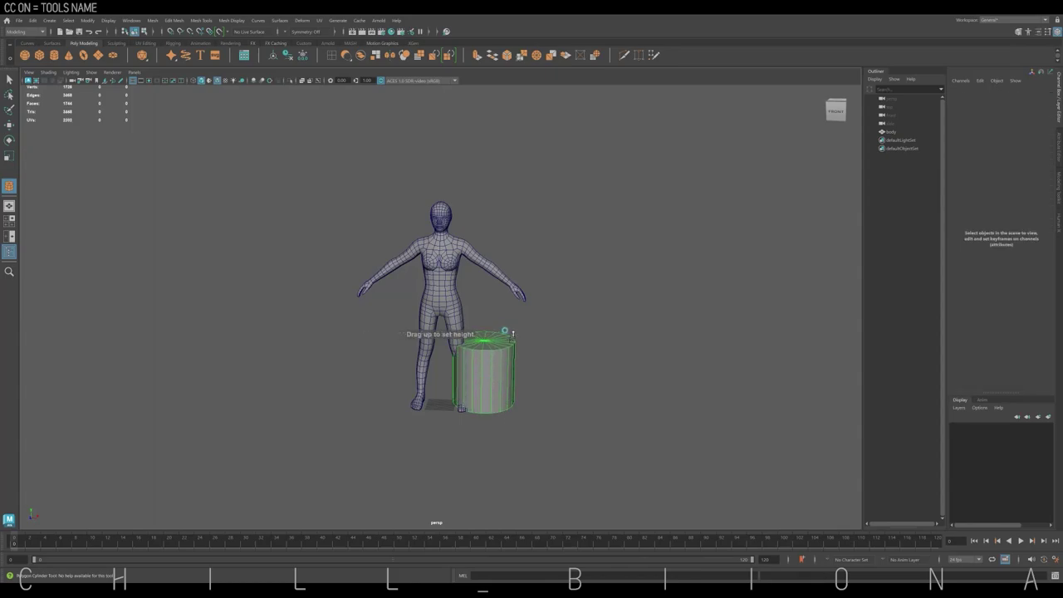
- Create a polygon cylinder beside the body model, around its hips and thighs
mouse_move(513, 333)
mouse_down()
mouse_move(512, 320)
mouse_move(470, 328)
mouse_up()
- Delete a strip of the cylinder's faces so only a skirt panel remains
key(w)
right_click(422, 343)
click(424, 342)
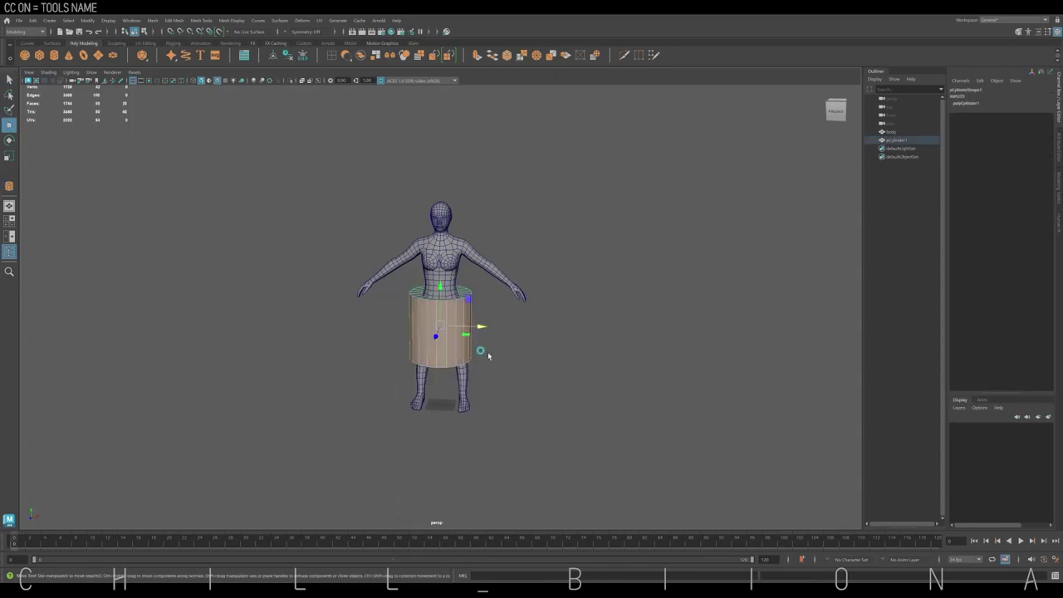
click(346, 298)
click(432, 349)
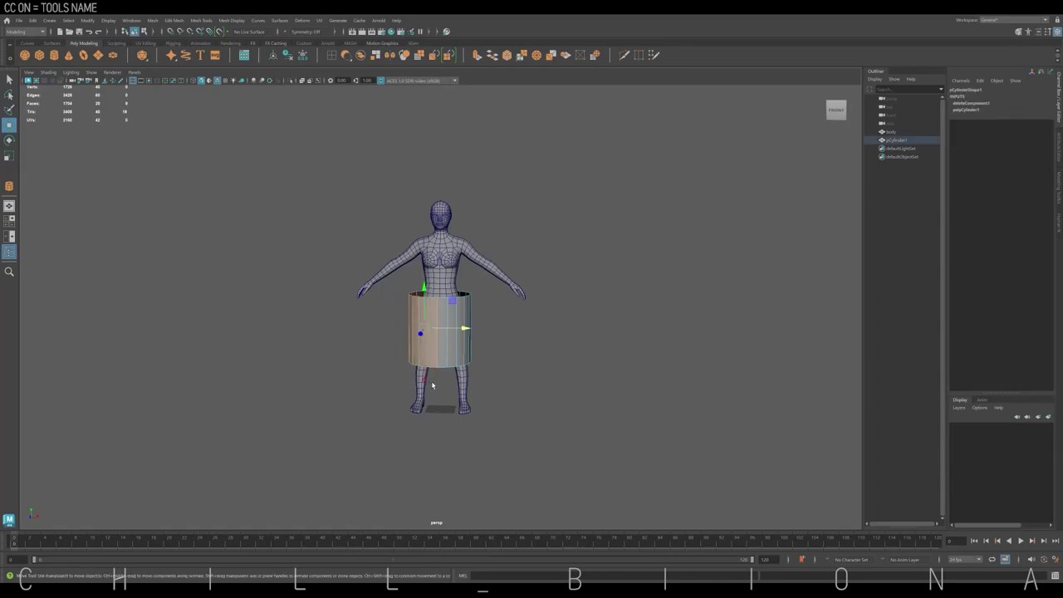
click(480, 385)
key(space)
click(265, 418)
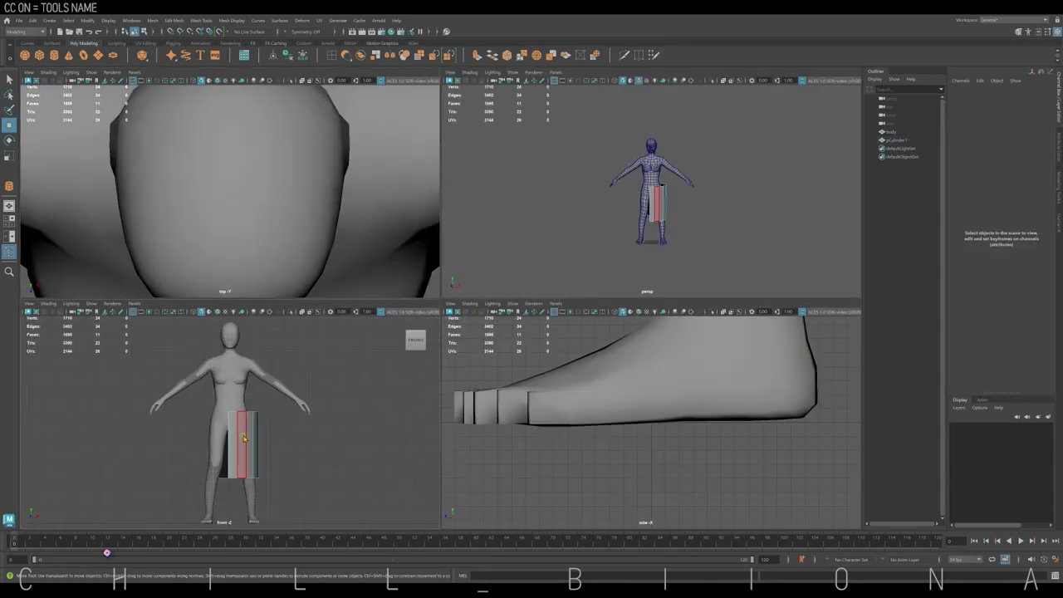
right_click(250, 399)
click(268, 422)
click(268, 439)
right_drag(268, 438, 244, 394)
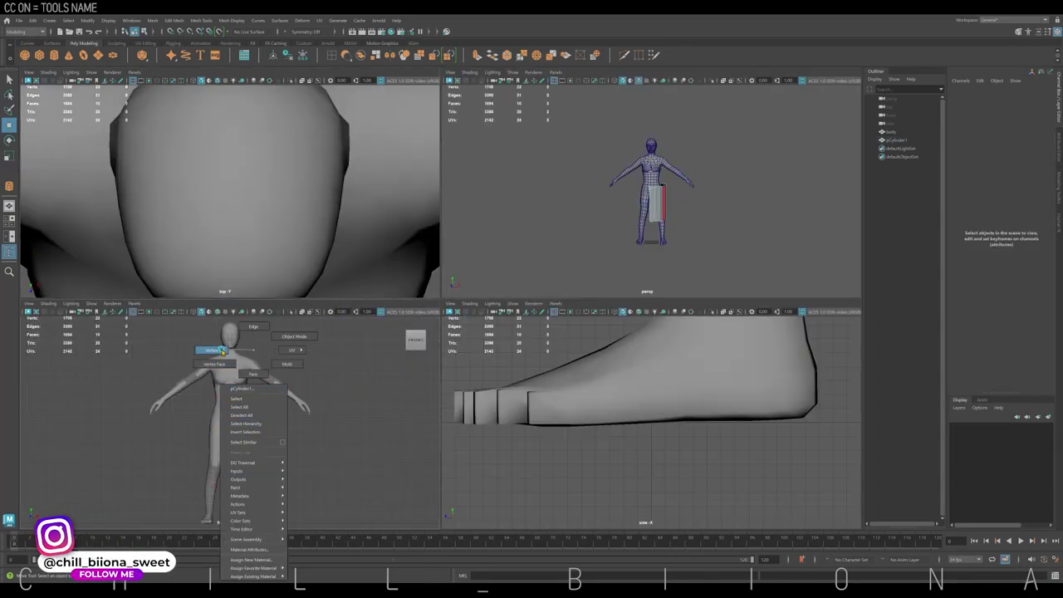
- Raise the panel to the hips and position it over the hip in side view
middle_drag(265, 501, 265, 475)
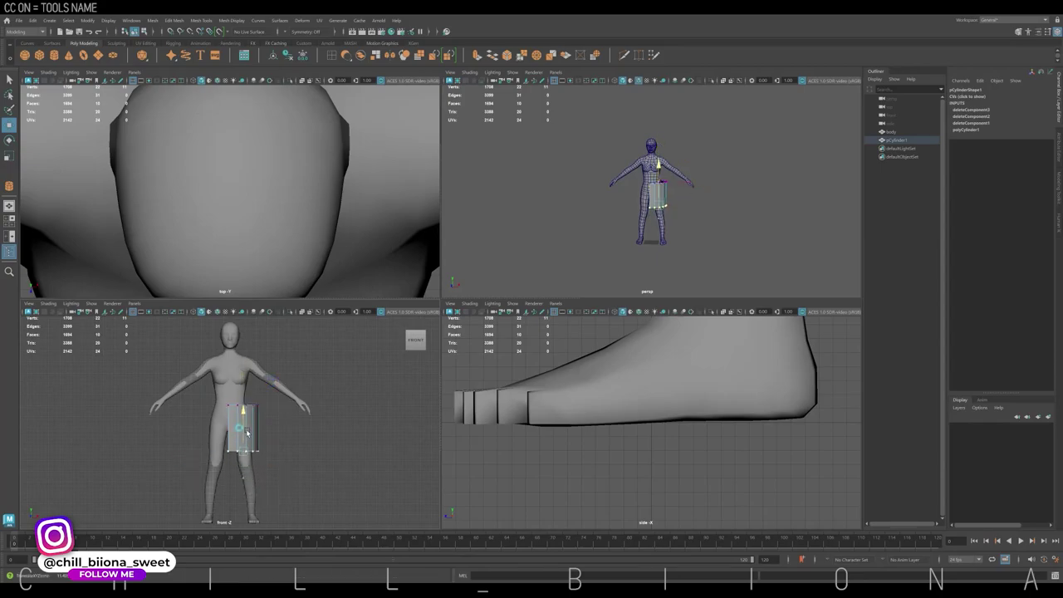
key(f)
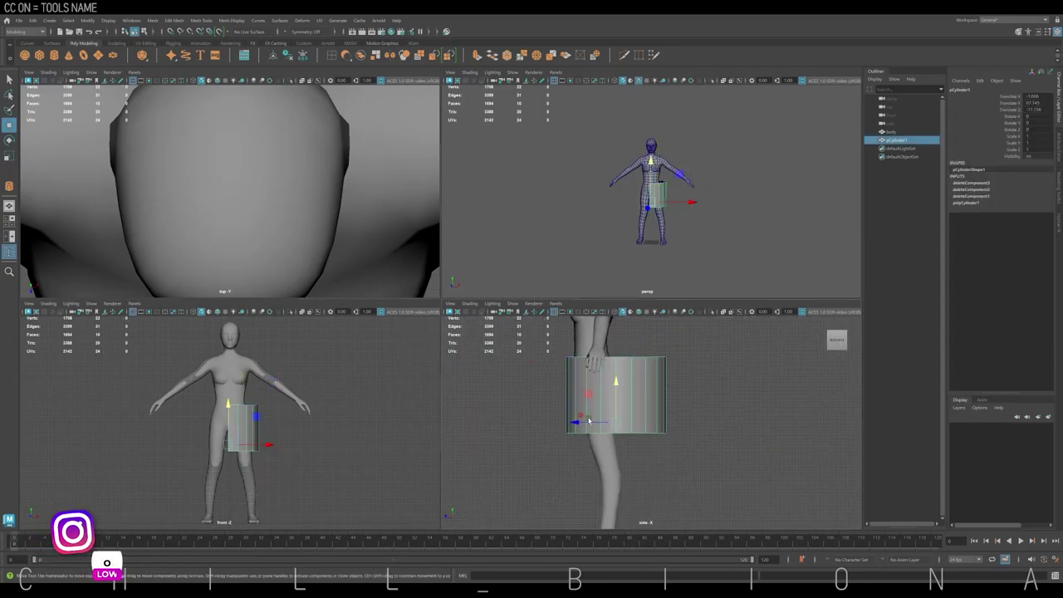
middle_drag(637, 367, 616, 366)
- Narrow the top vertex ring to the waist, adjust the hem ring, and slice a horizontal cut
right_drag(581, 357, 646, 383)
key(r)
middle_drag(646, 382, 619, 383)
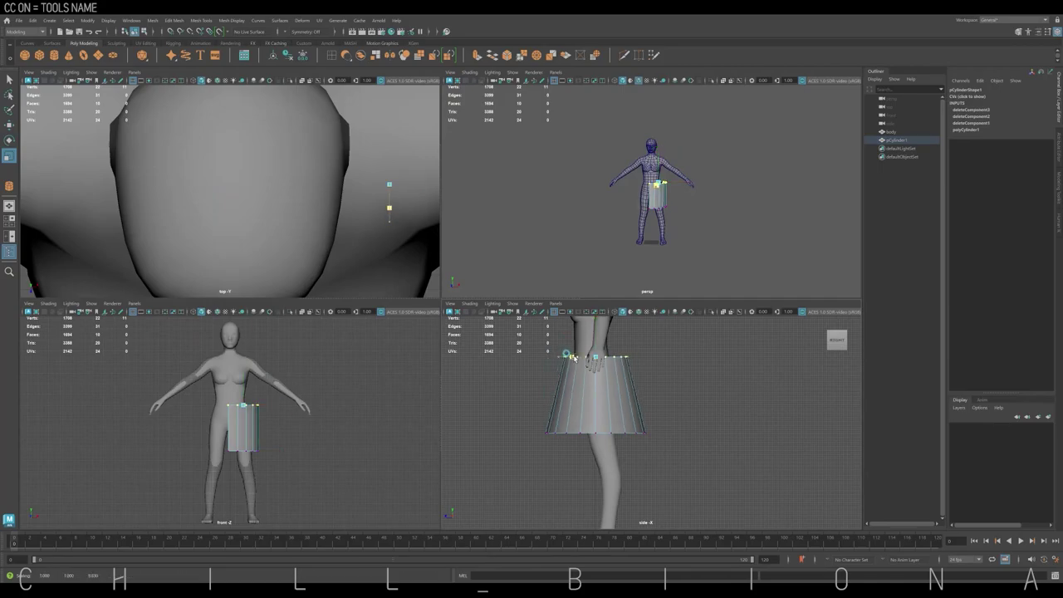
drag(532, 419, 660, 445)
middle_drag(598, 415, 572, 434)
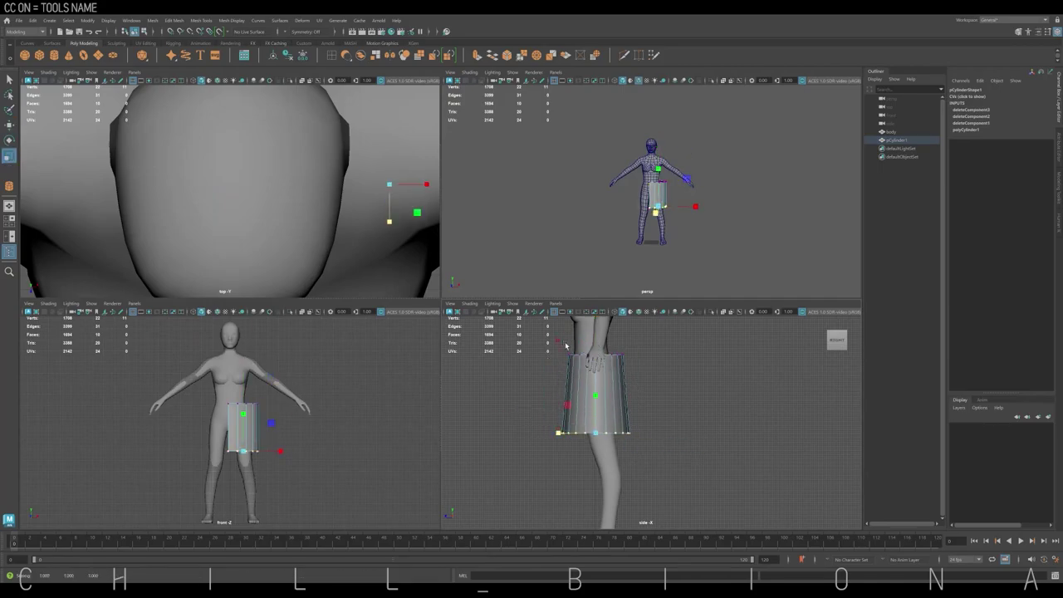
drag(623, 347, 572, 359)
key(w)
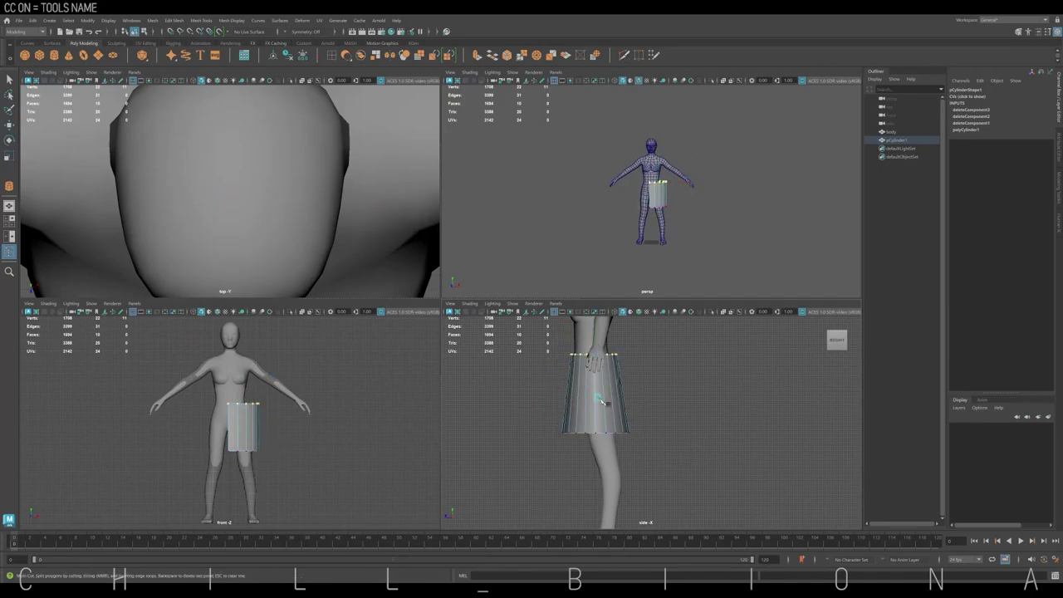
key(w)
mouse_move(646, 387)
mouse_down()
mouse_move(548, 385)
mouse_move(585, 413)
mouse_up()
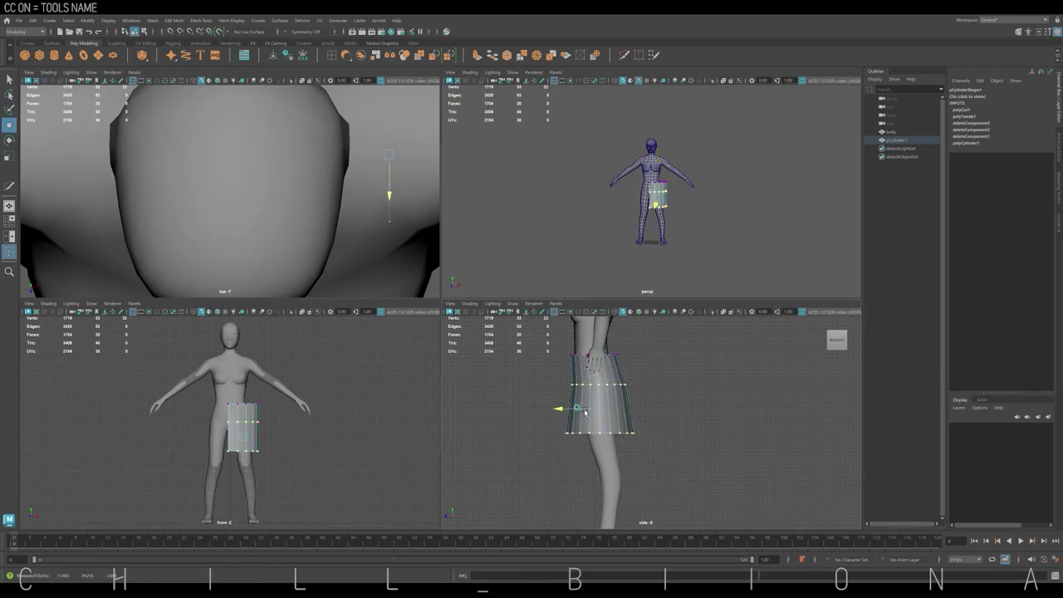
- Scale the top vertex ring, then insert a horizontal edge loop below the waist
key(r)
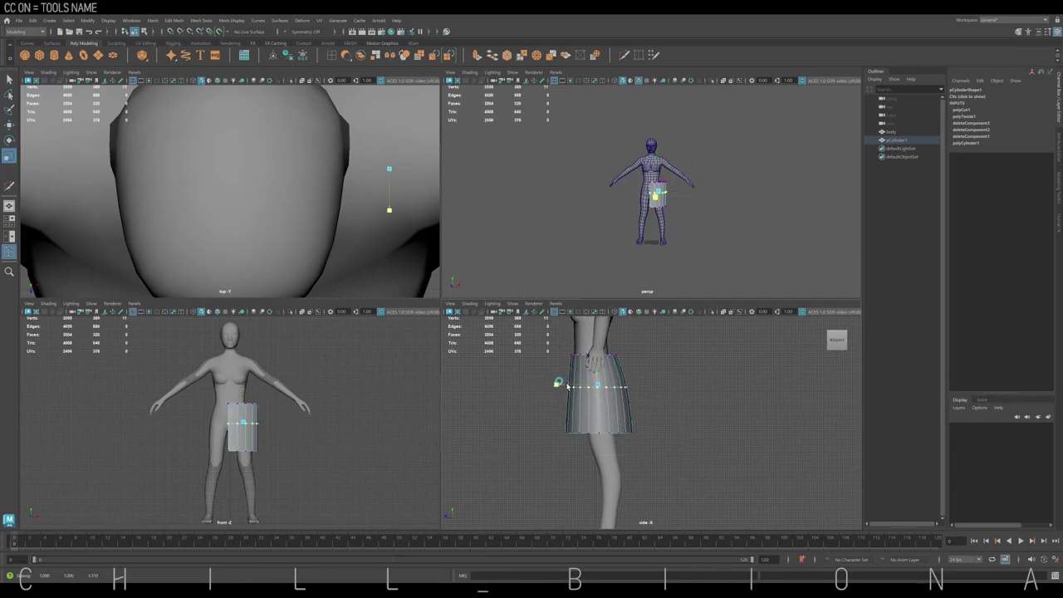
mouse_move(632, 343)
mouse_down()
mouse_move(595, 363)
mouse_move(568, 356)
mouse_up()
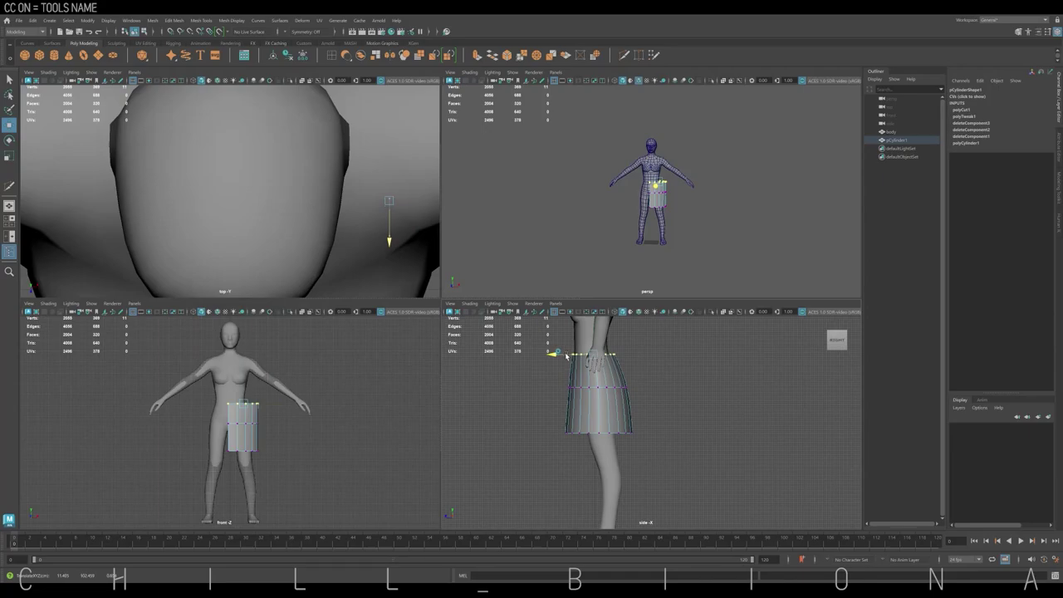
click(330, 55)
scroll(705, 326, up, 3)
scroll(705, 326, down, 1)
click(656, 420)
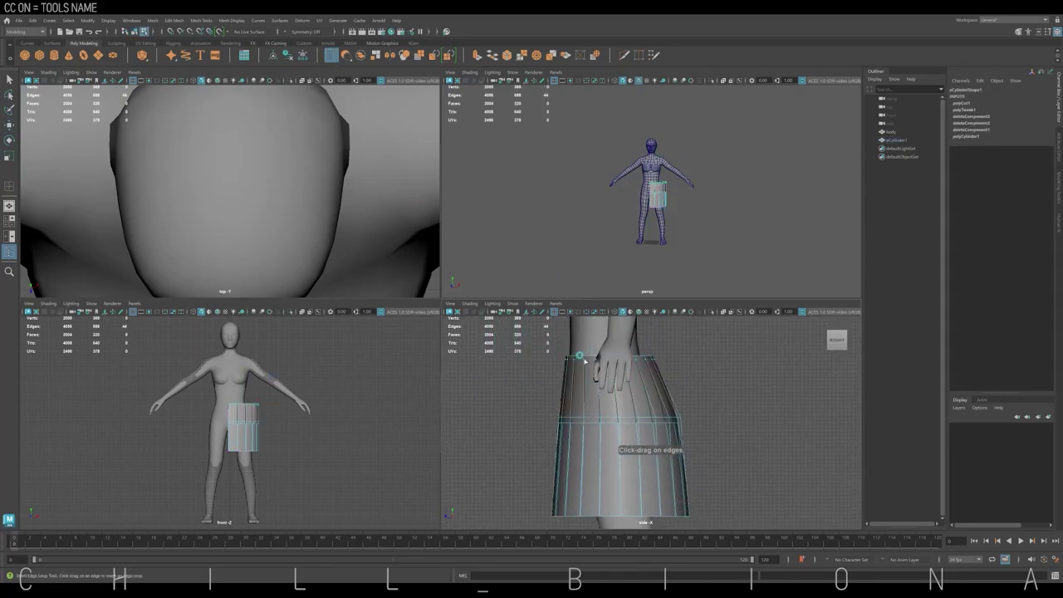
- Select and adjust the waist, middle and hem vertex rings for a tapered fit
right_drag(237, 366, 238, 341)
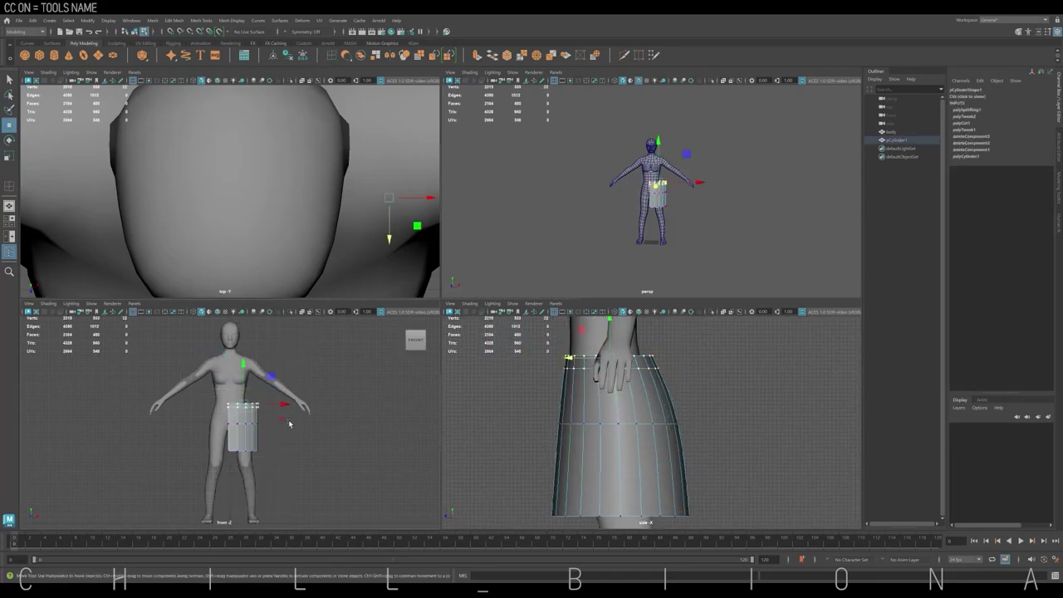
key(r)
key(w)
drag(279, 462, 224, 419)
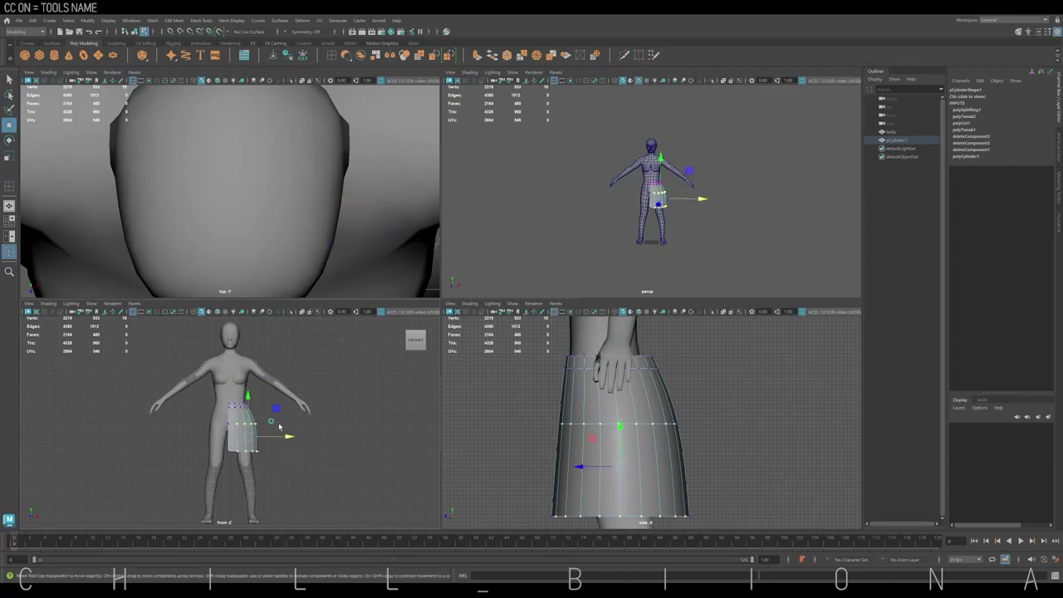
drag(288, 437, 234, 448)
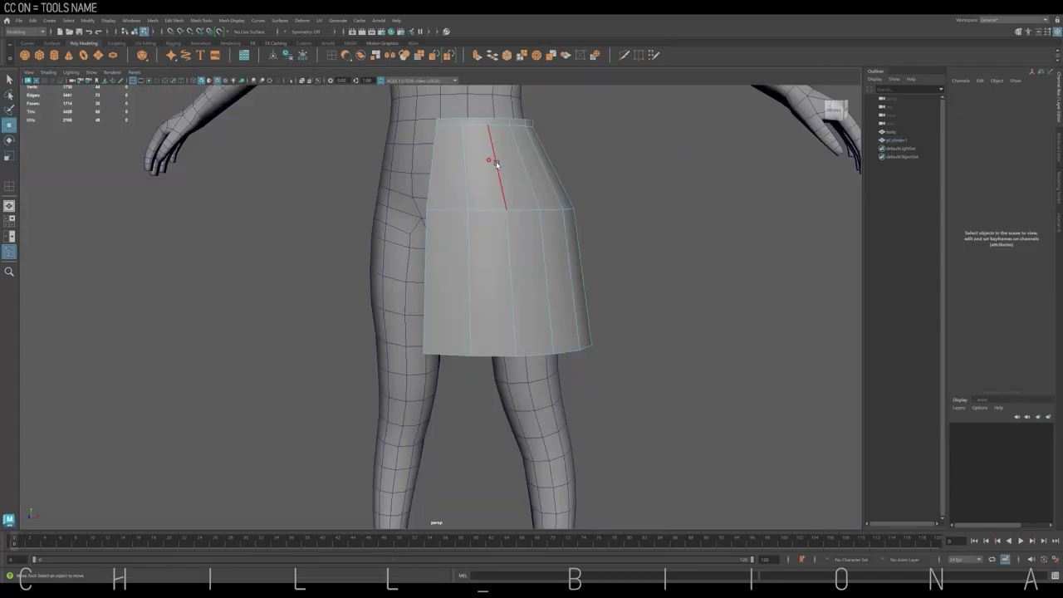
- Insert a vertical edge loop down the panel and bevel it twice
click(496, 168)
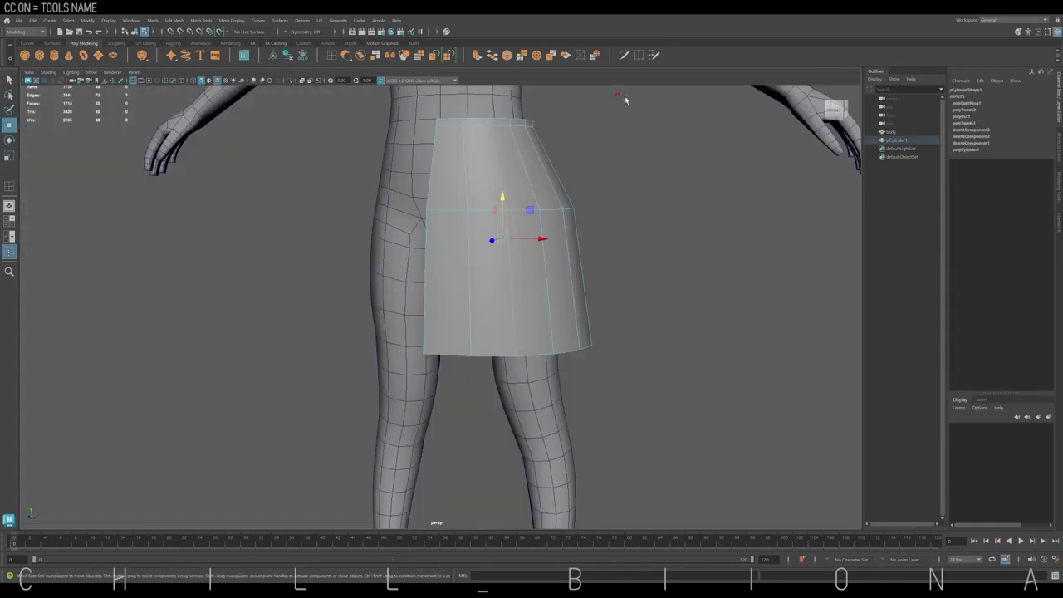
click(521, 55)
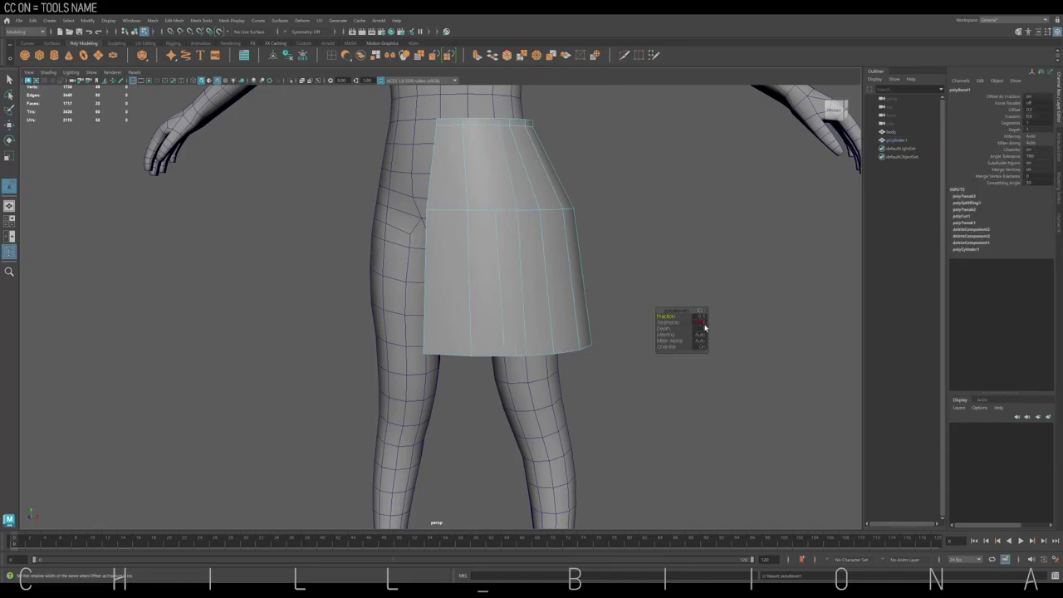
mouse_move(505, 213)
alt+mouse_down()
mouse_move(501, 277)
mouse_move(498, 249)
alt+mouse_up()
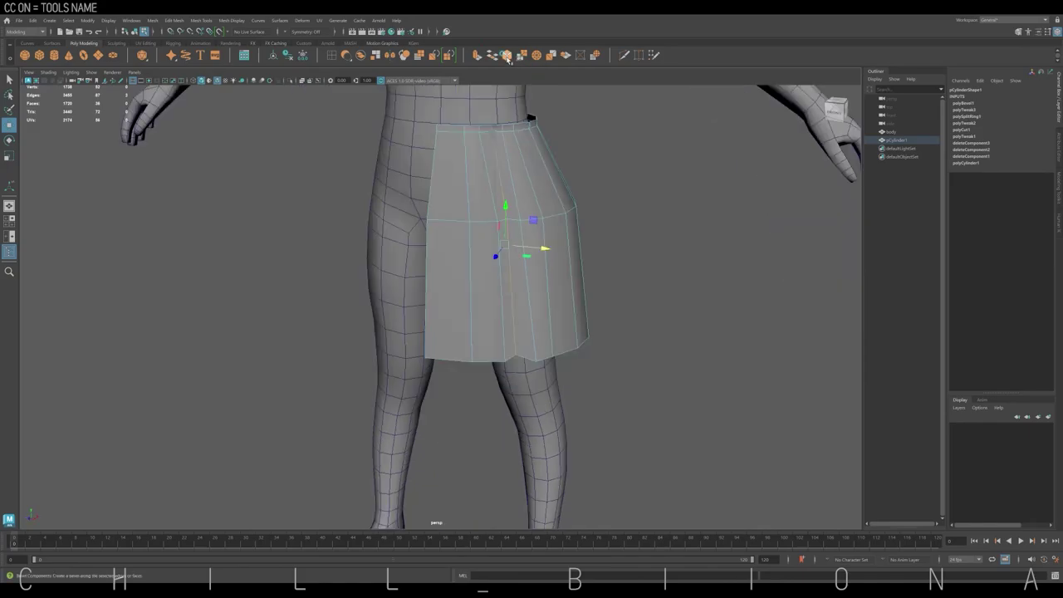
click(507, 55)
mouse_move(558, 233)
alt+mouse_down()
mouse_move(522, 280)
mouse_move(482, 173)
alt+mouse_up()
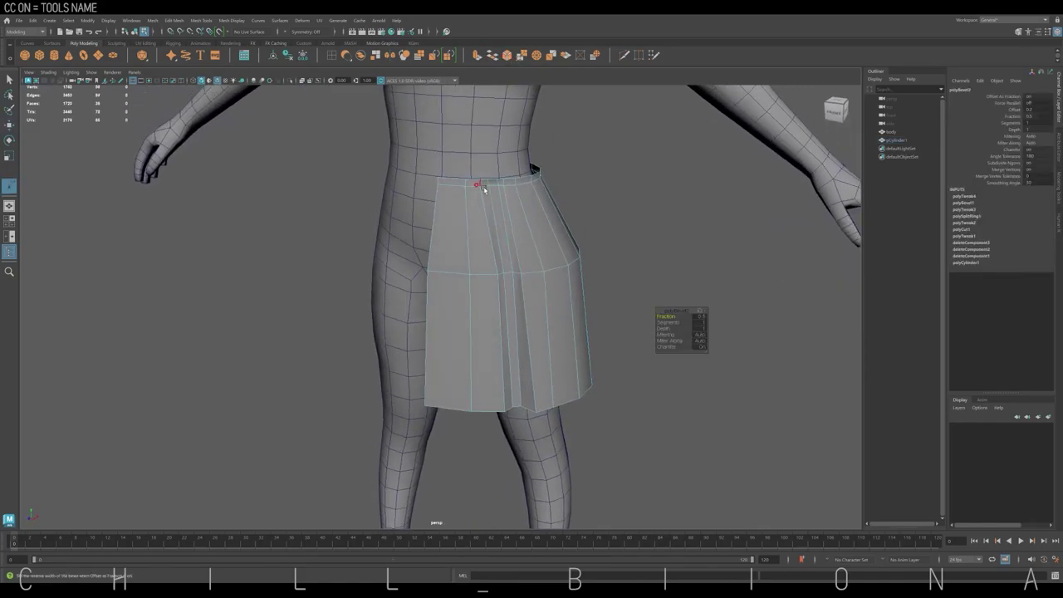
key(q)
- Shift the pleat's waist, mid-skirt and hem edges to fold the pleat
click(499, 184)
key(w)
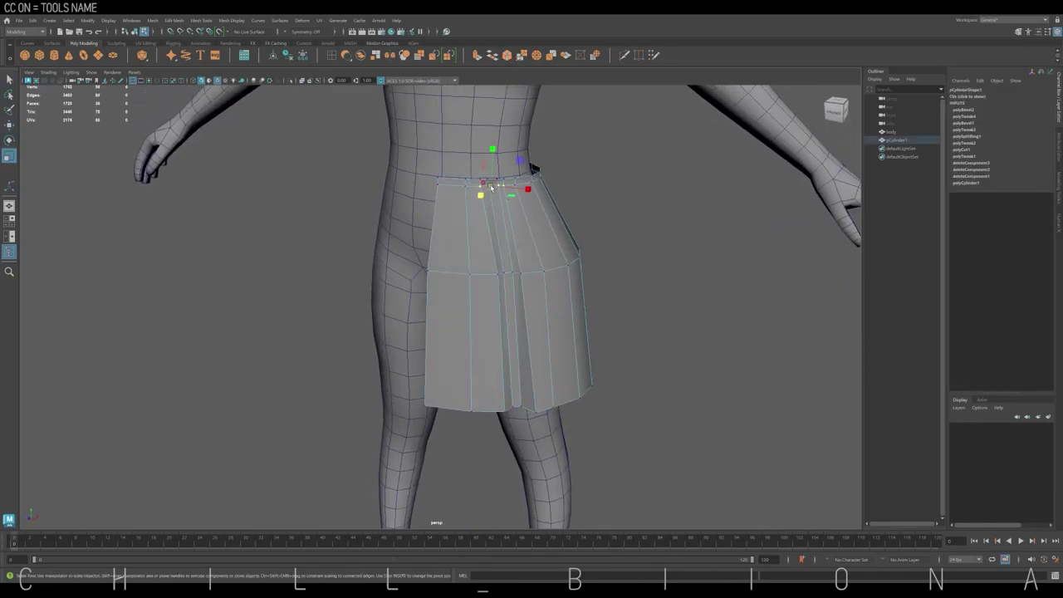
click(515, 269)
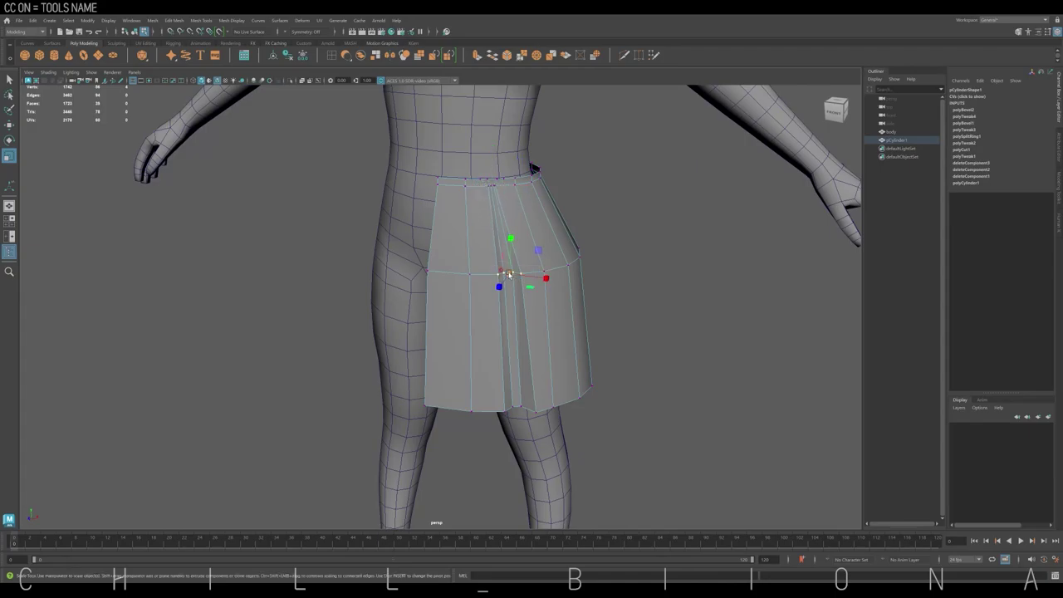
alt+drag(525, 408, 543, 407)
click(520, 404)
key(w)
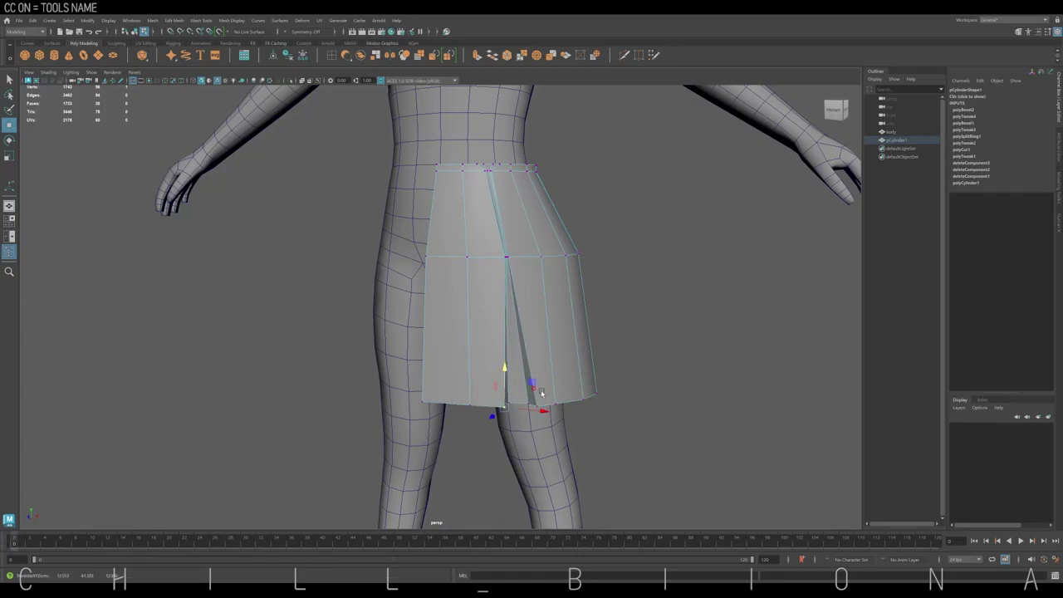
- Pull the pleat's waist and hem vertices so the fold creases cleanly
click(561, 375)
click(560, 375)
click(564, 405)
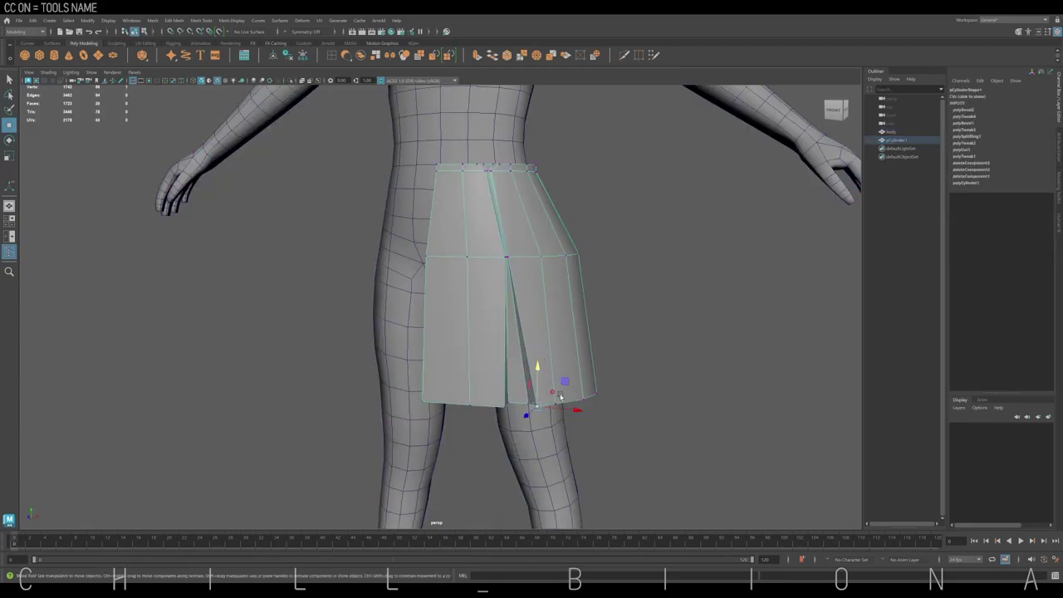
scroll(587, 294, down, 2)
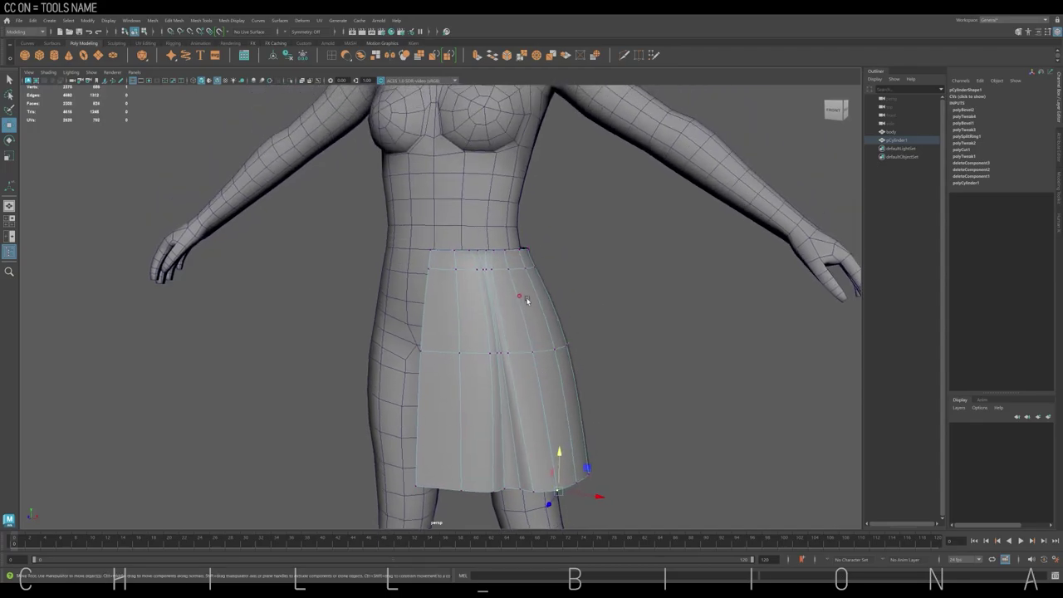
key(F8)
scroll(465, 237, up, 5)
scroll(520, 251, up, 2)
key(F8)
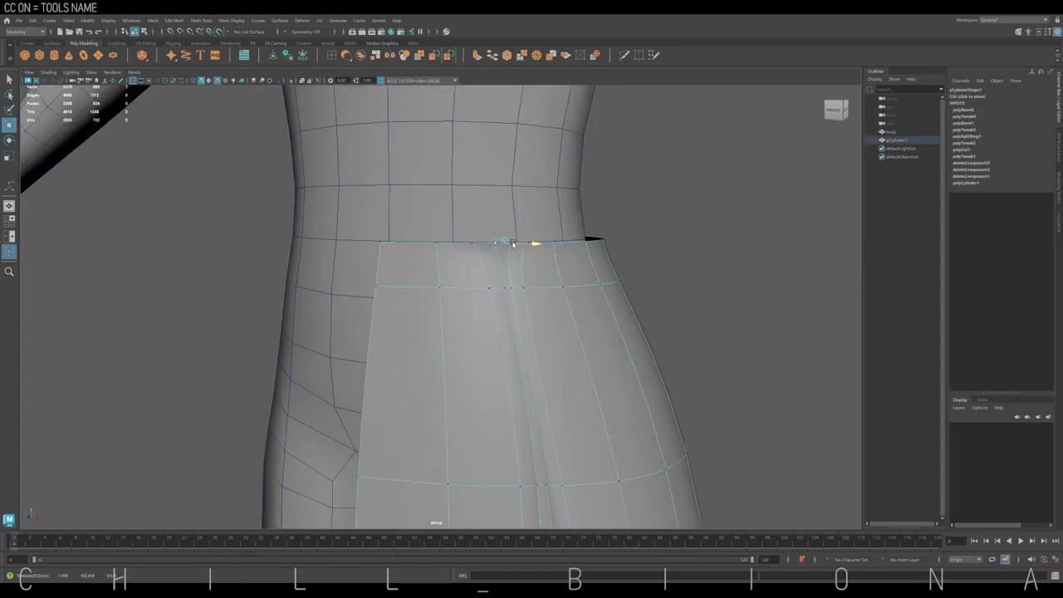
click(521, 250)
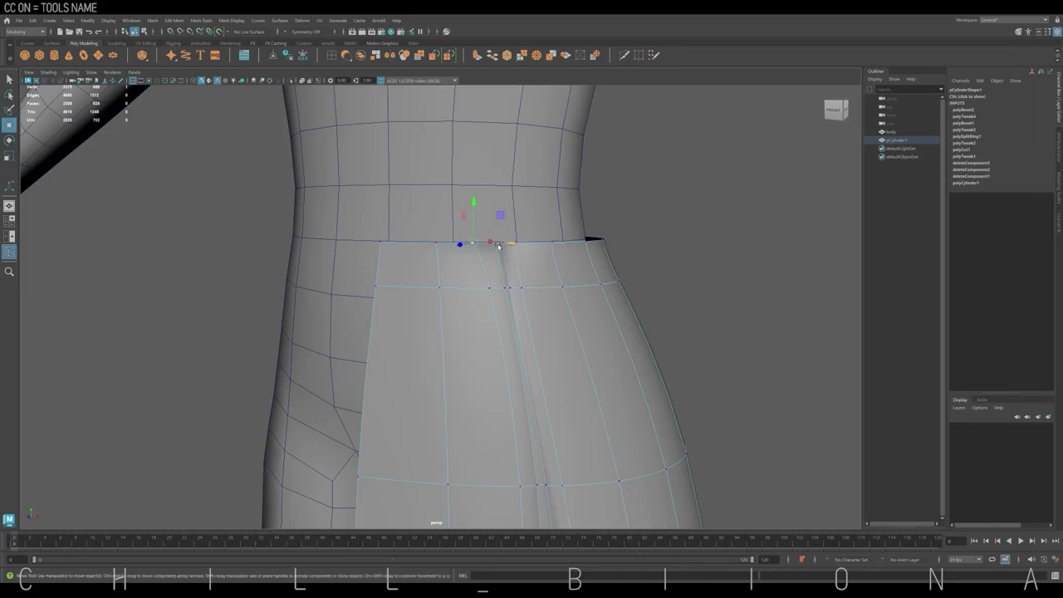
mouse_move(527, 240)
alt+mouse_down()
mouse_move(518, 284)
mouse_move(473, 315)
mouse_move(502, 369)
mouse_move(536, 337)
alt+mouse_up()
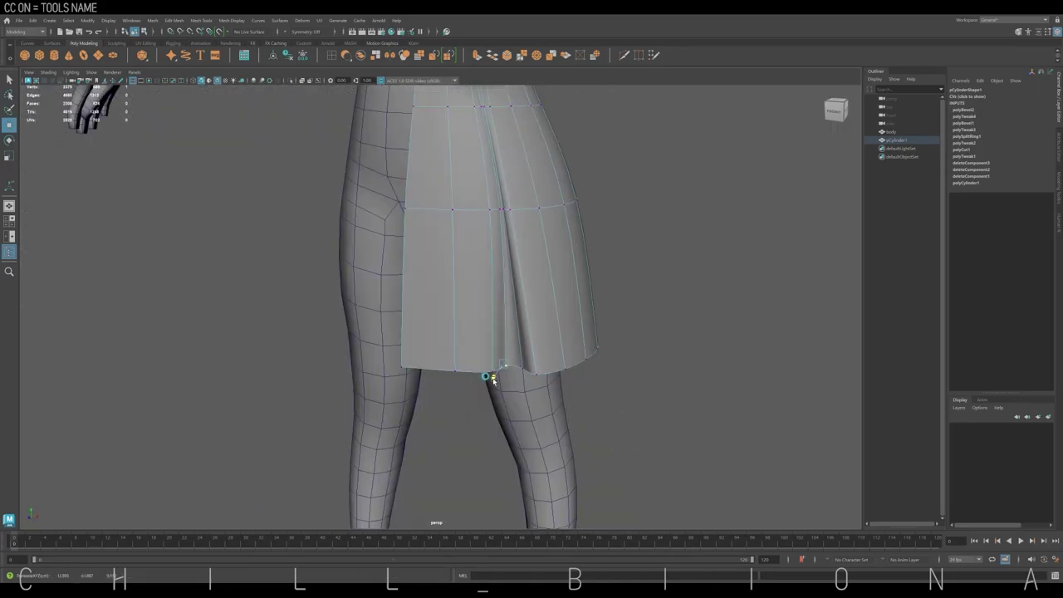
mouse_move(480, 355)
mouse_down()
mouse_move(555, 366)
mouse_move(594, 319)
mouse_up()
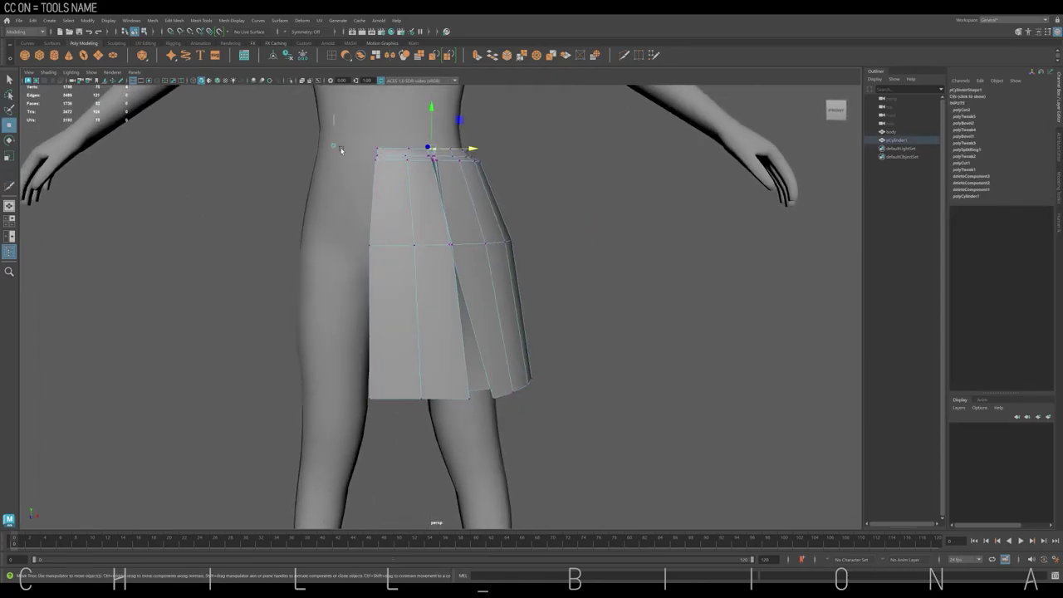
- Check from the front, nudge the left vertex column slightly left, and restore four views
key(w)
key(space)
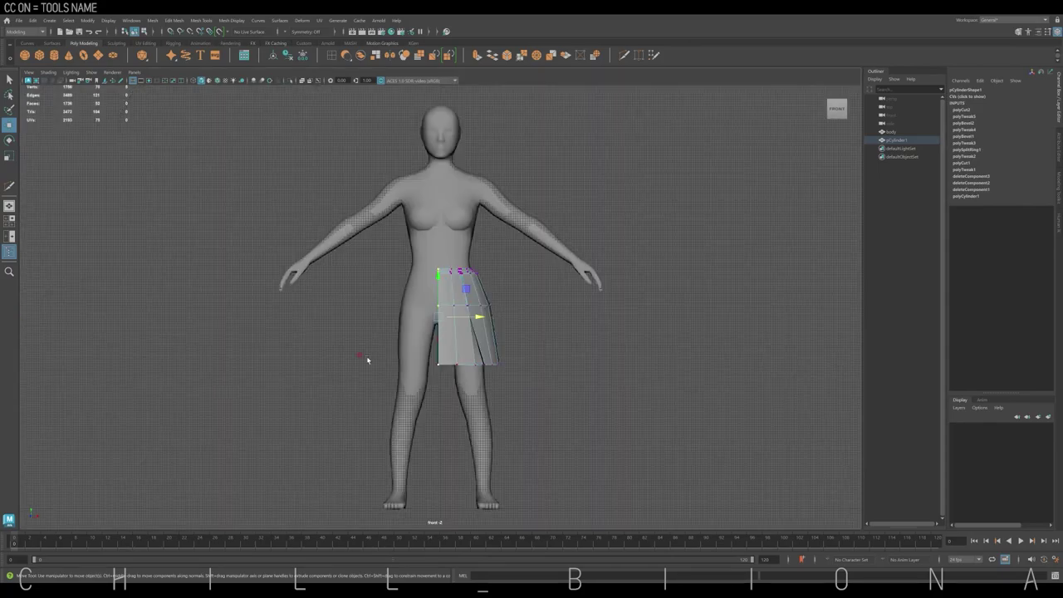
scroll(366, 356, up, 5)
drag(469, 338, 469, 337)
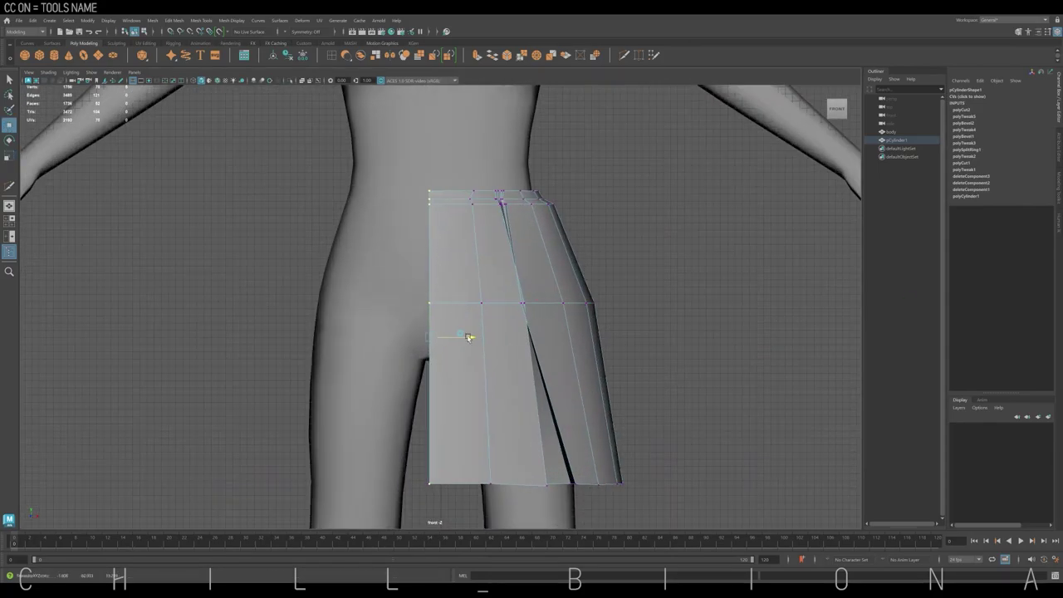
key(F8)
key(space)
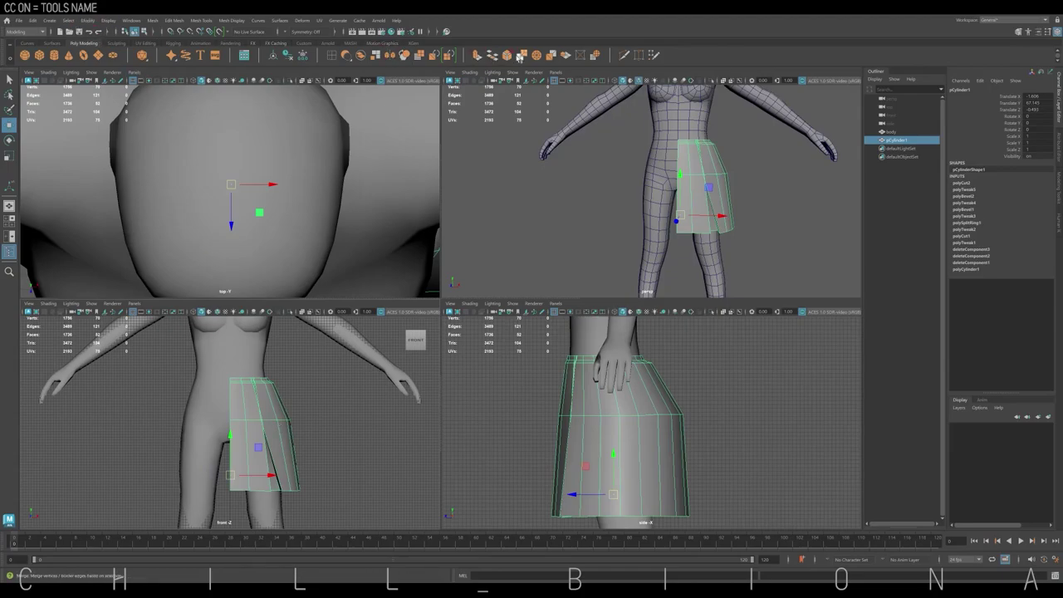
- Mirror the half skirt into a full skirt and narrow its lower rings toward the hem
click(389, 59)
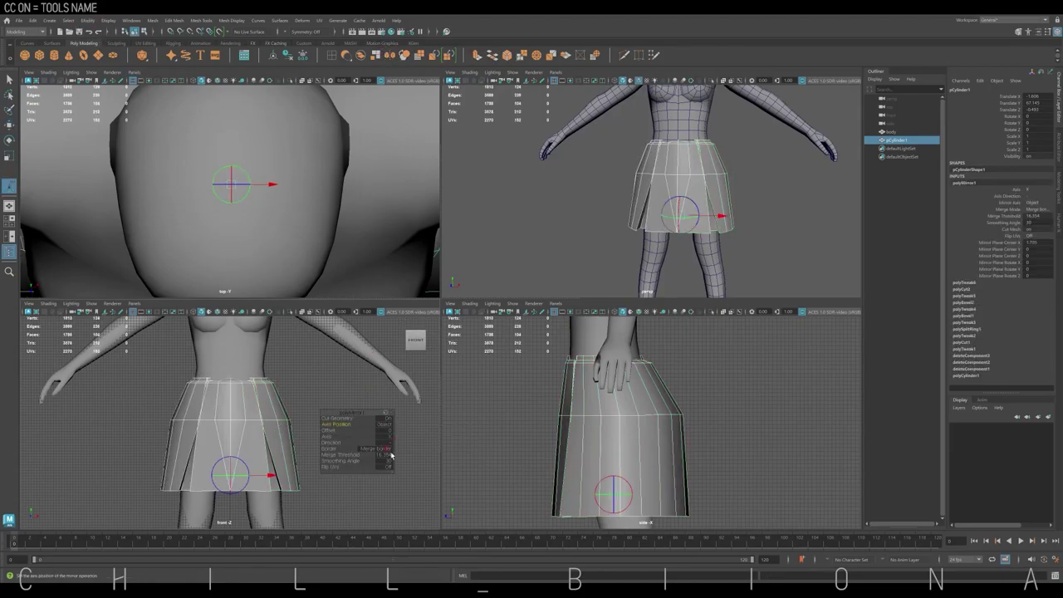
key(space)
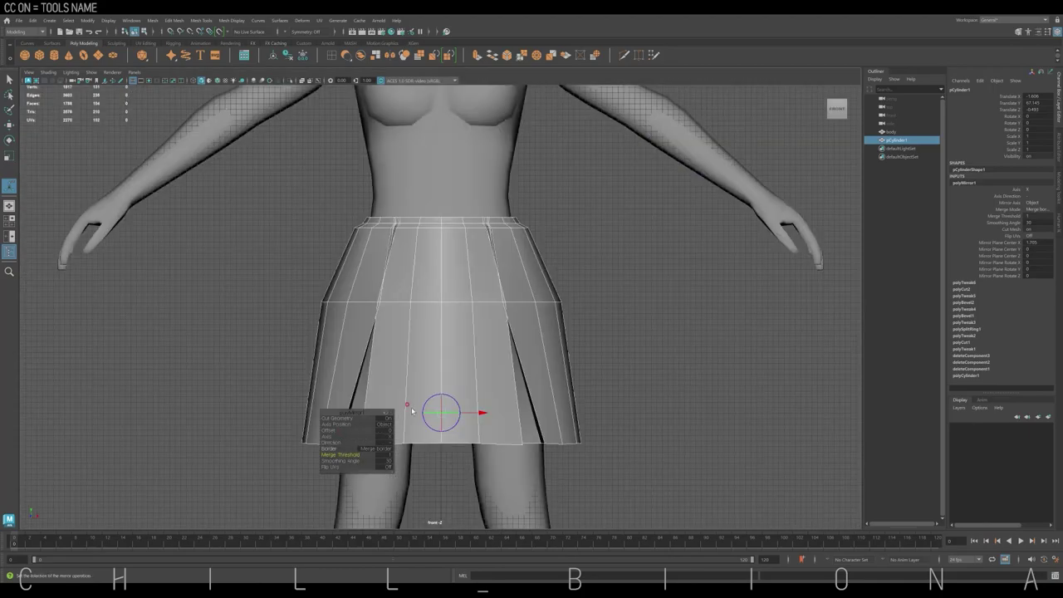
right_drag(427, 291, 398, 292)
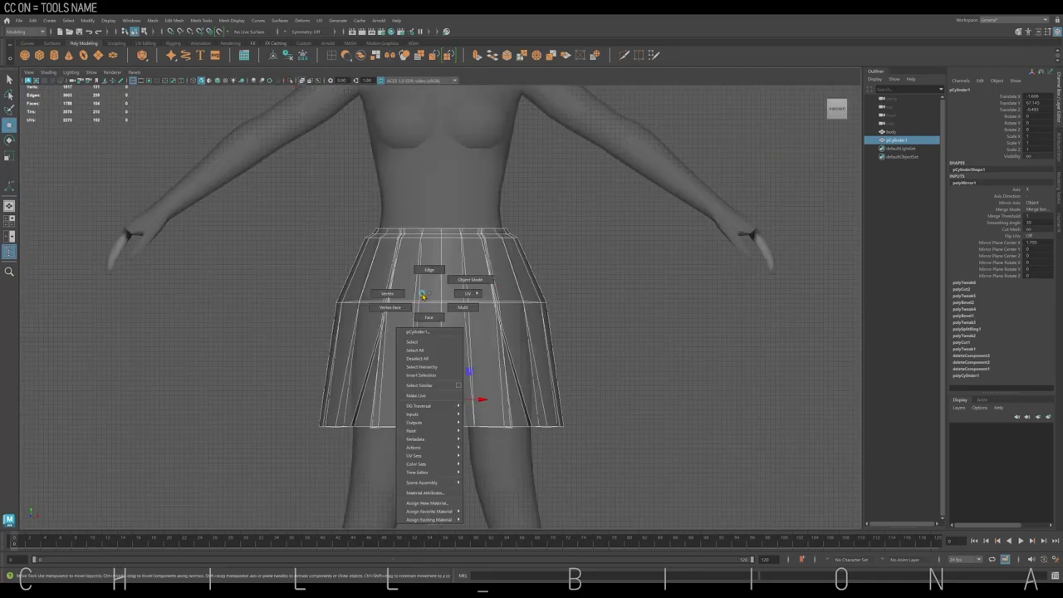
click(441, 301)
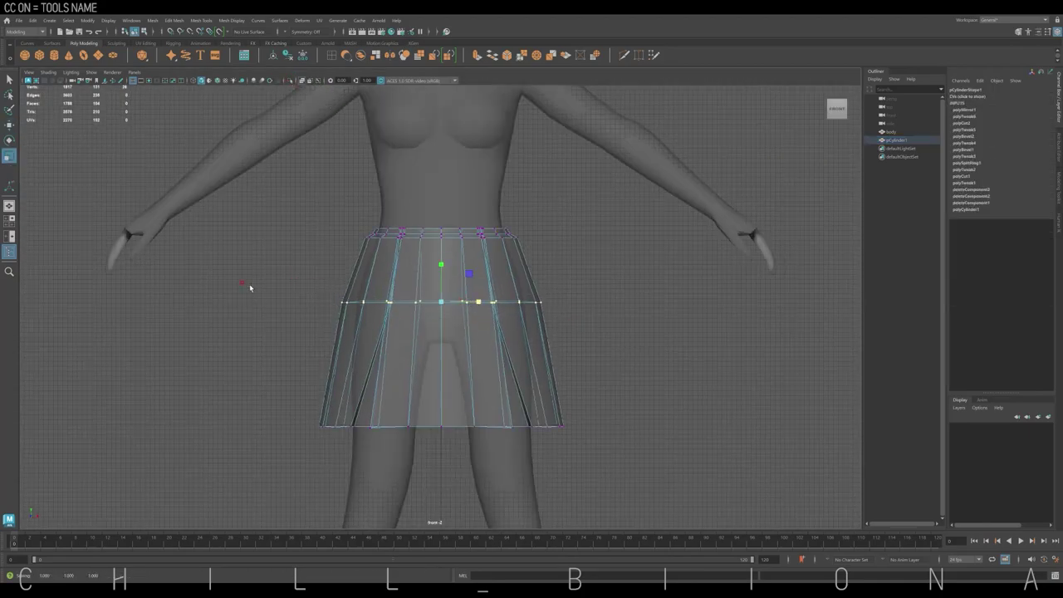
drag(475, 368, 475, 366)
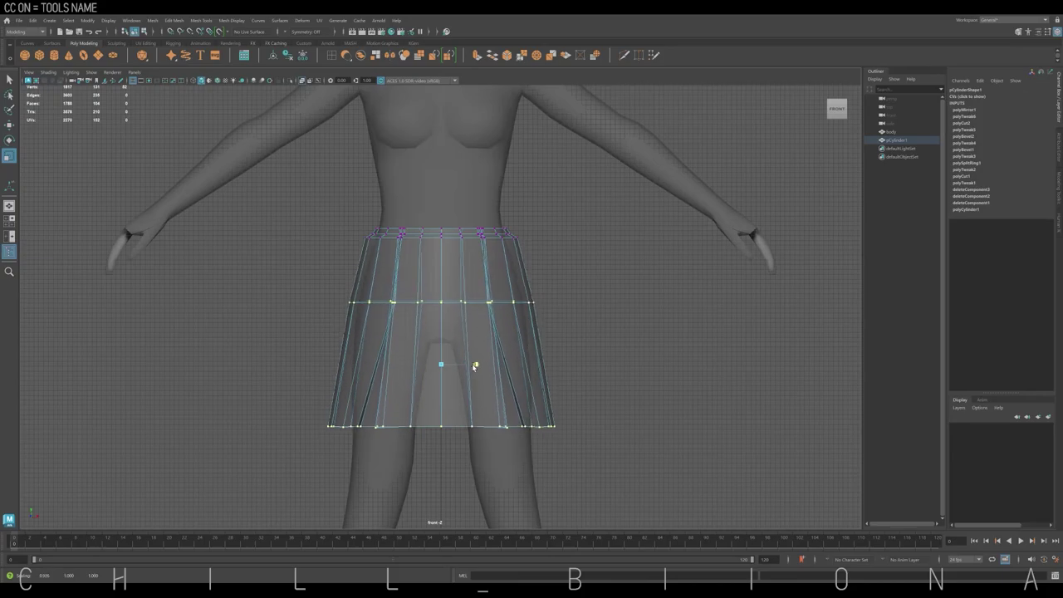
- Select the skirt's top edge loop in perspective and extrude it for a waistband
key(space)
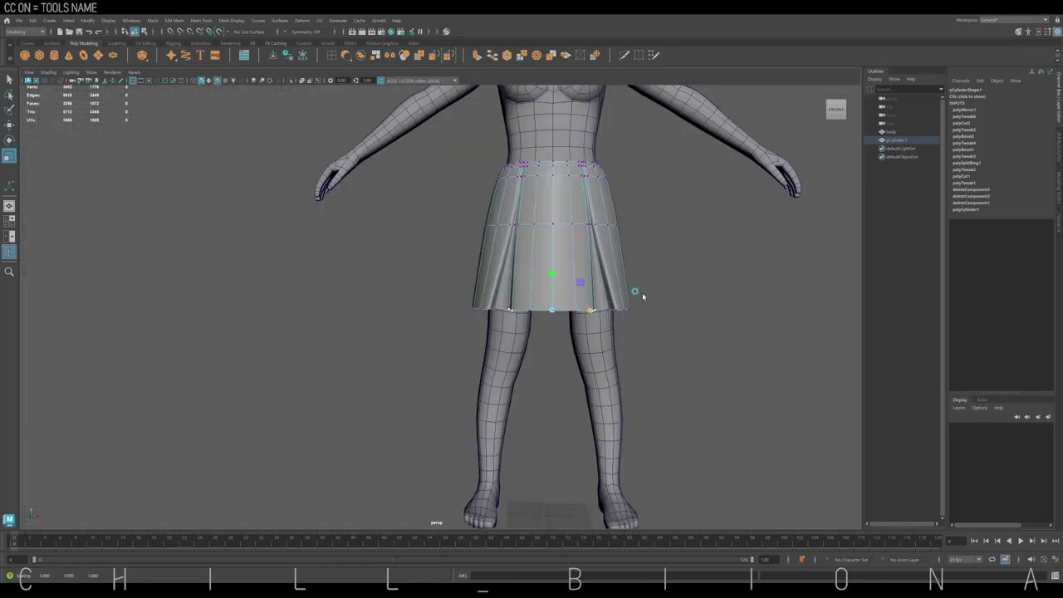
alt+drag(577, 275, 556, 260)
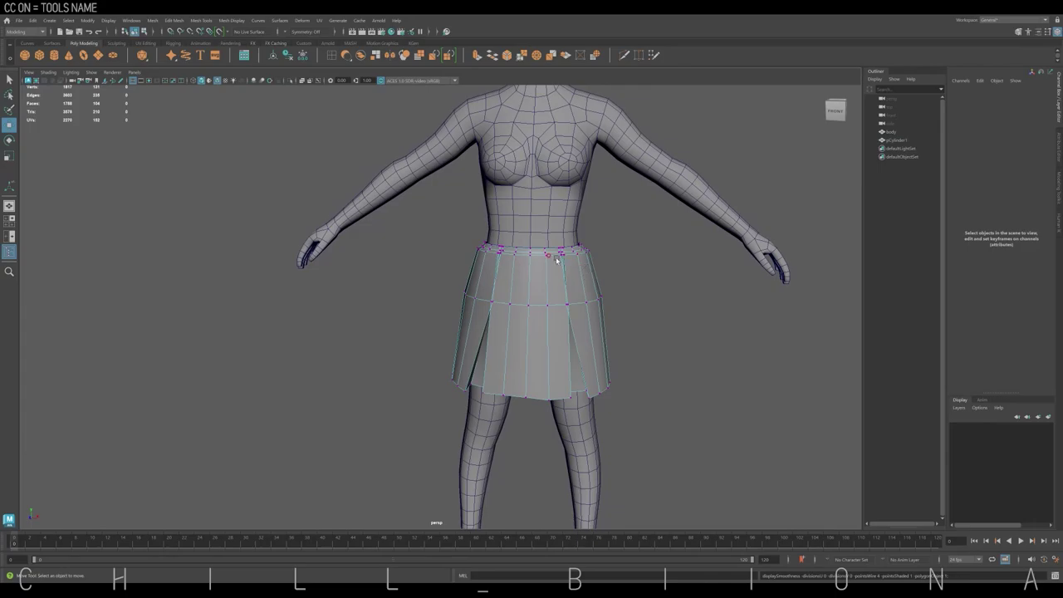
scroll(557, 260, up, 3)
double_click(582, 208)
key(ctrl+e)
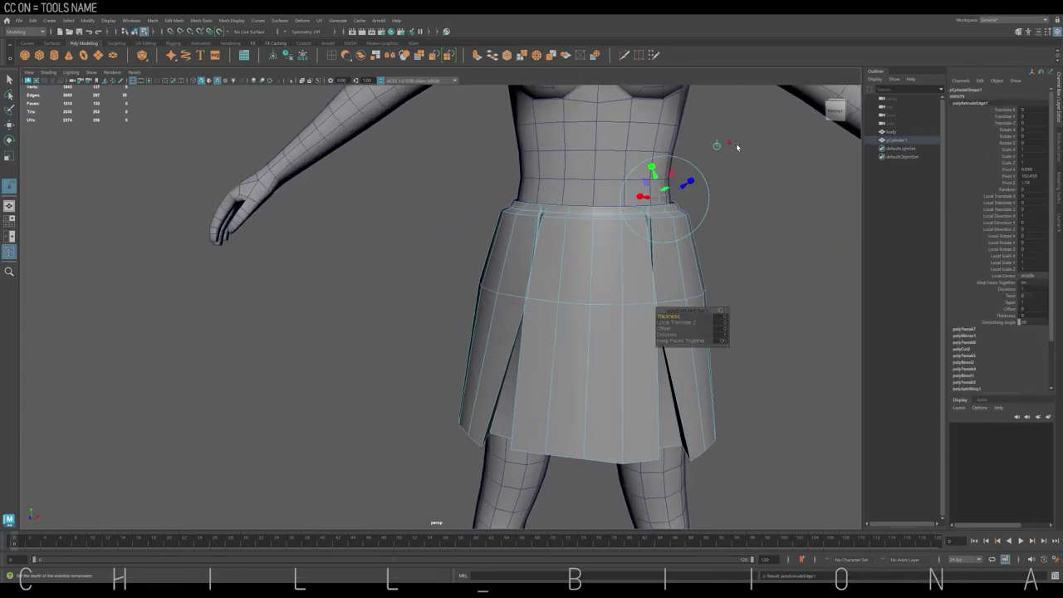
- Orbit around the skirt to check the thickened waistband extrusion
alt+drag(598, 156, 750, 204)
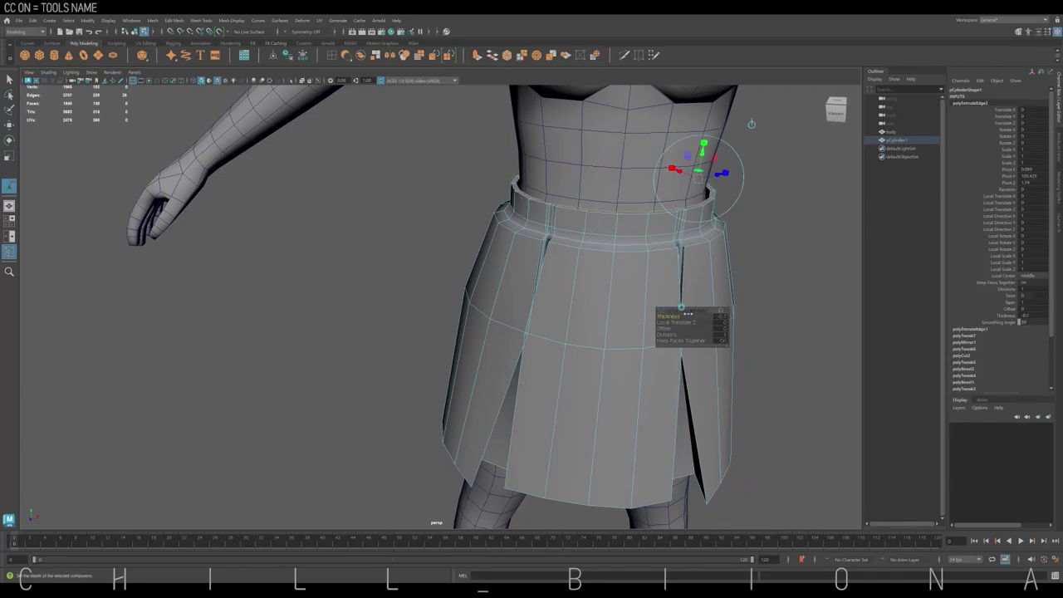
- Preview the skirt smoothed and nudge a waistband vertex slightly right
key(q)
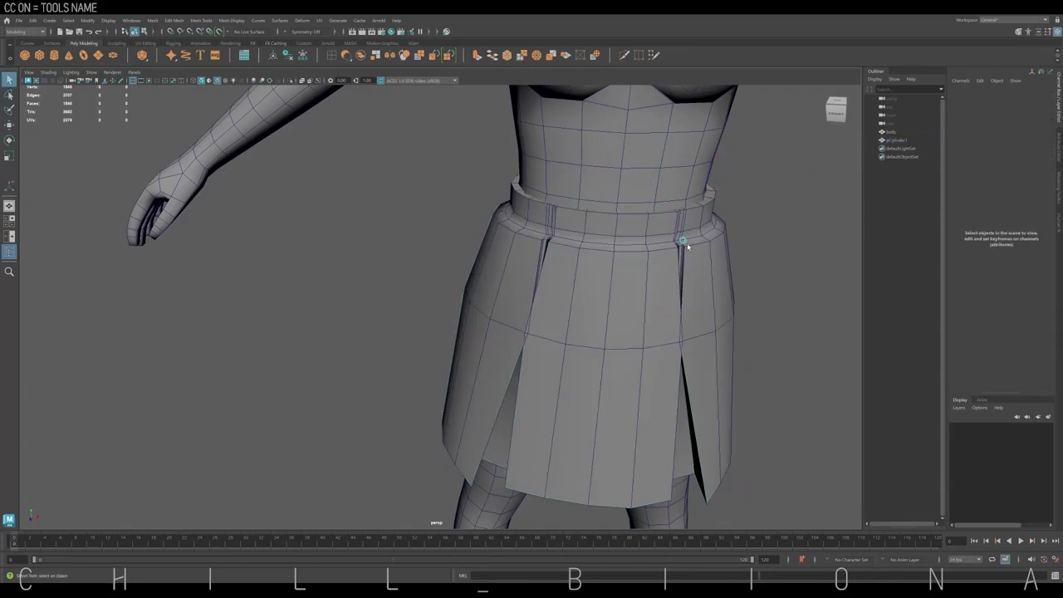
click(616, 231)
key(3)
scroll(719, 240, up, 5)
alt+middle_drag(582, 166, 540, 274)
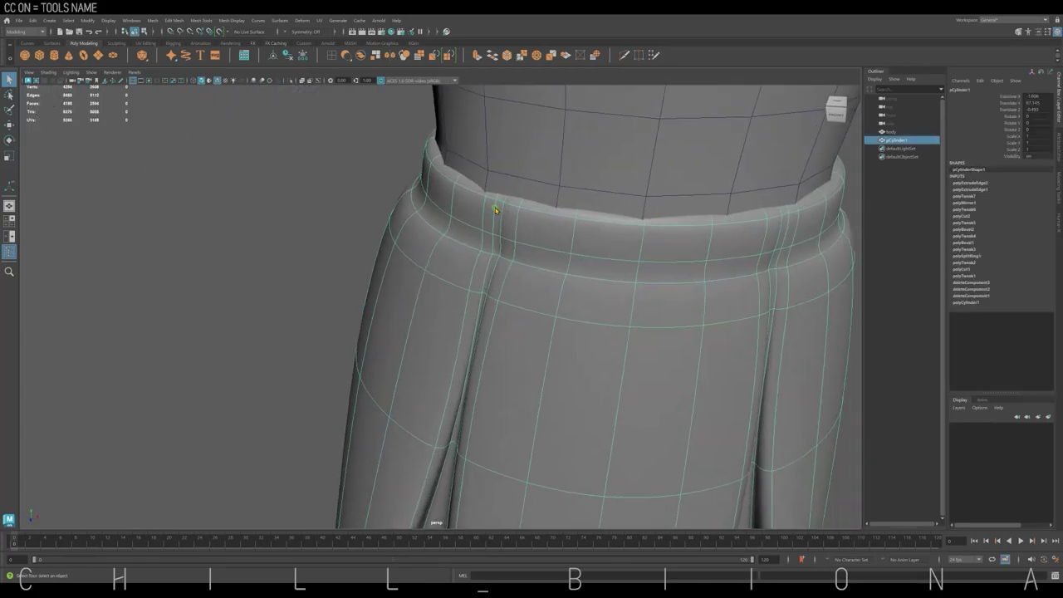
click(493, 198)
key(w)
drag(491, 212, 500, 215)
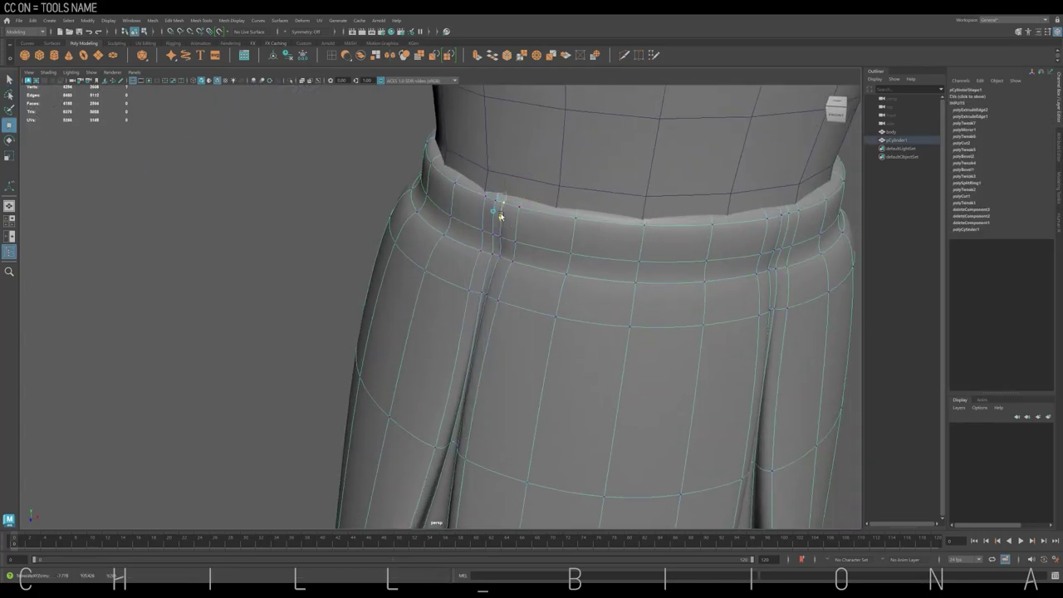
- Adjust further waistband vertices from a front view, then turn smoothing off
alt+drag(671, 250, 563, 218)
click(569, 247)
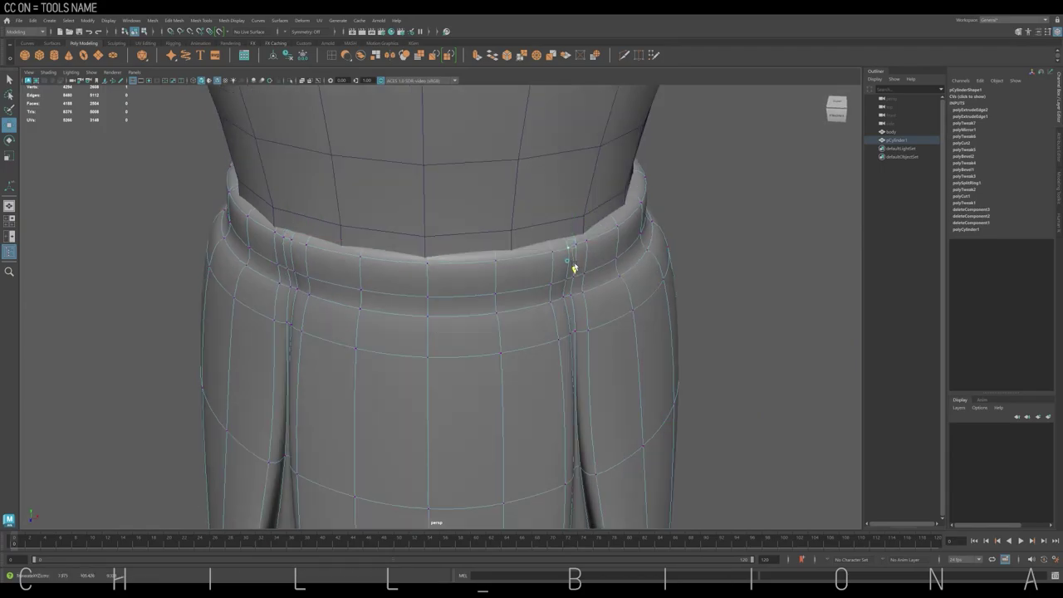
click(569, 300)
scroll(573, 298, up, 3)
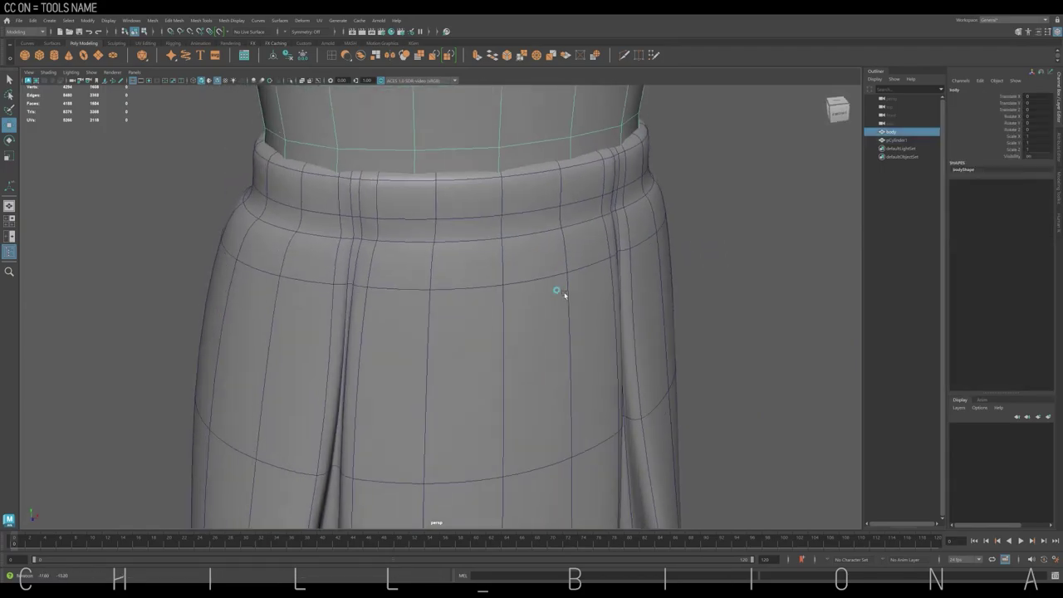
alt+drag(557, 291, 683, 218)
key(1)
click(741, 190)
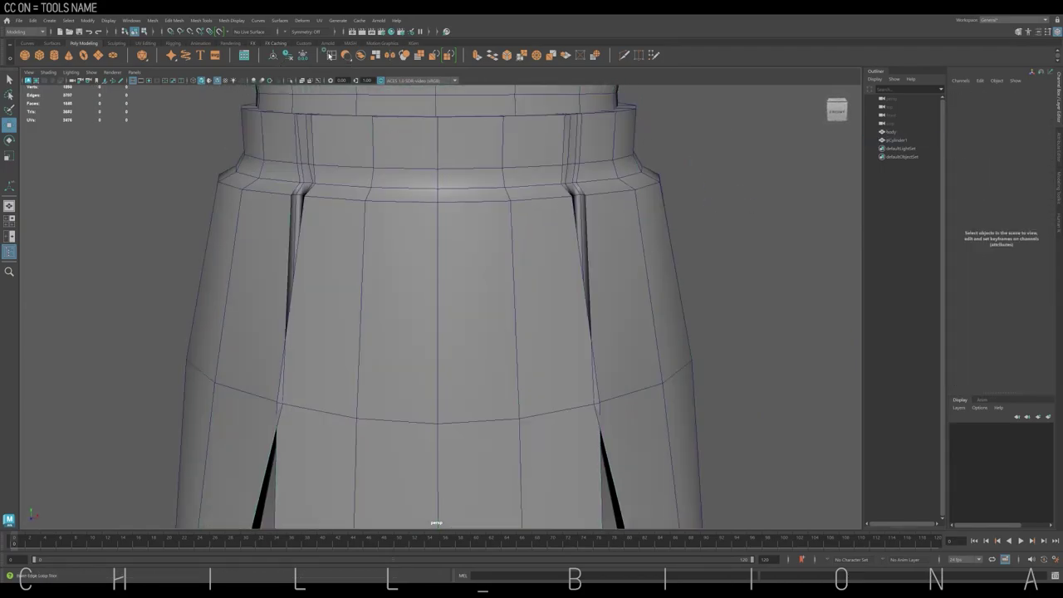
- Insert an extra edge loop running around the waistband
click(331, 54)
alt+drag(368, 114, 368, 135)
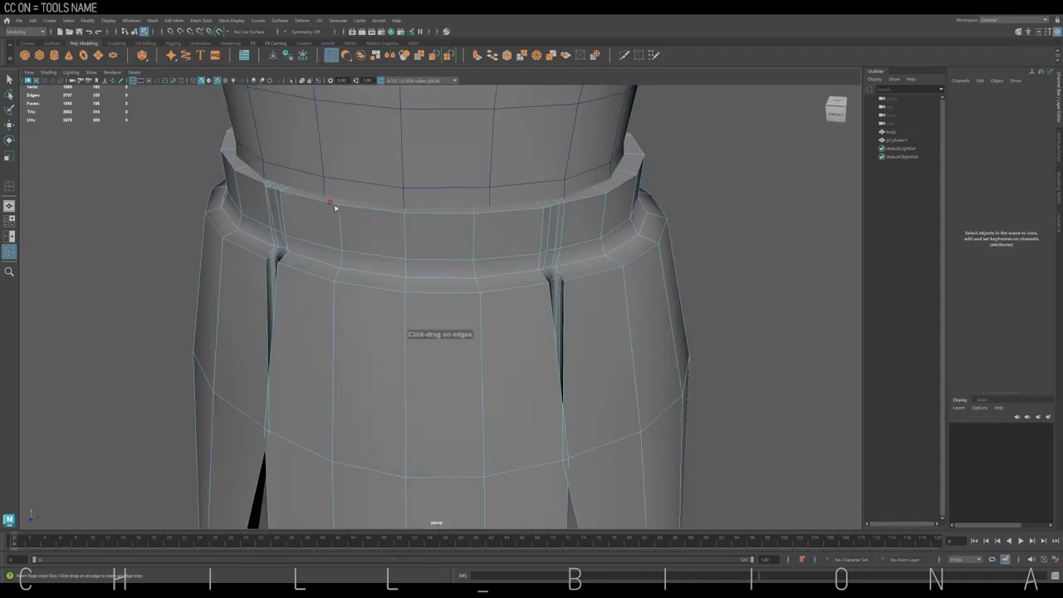
click(334, 206)
key(3)
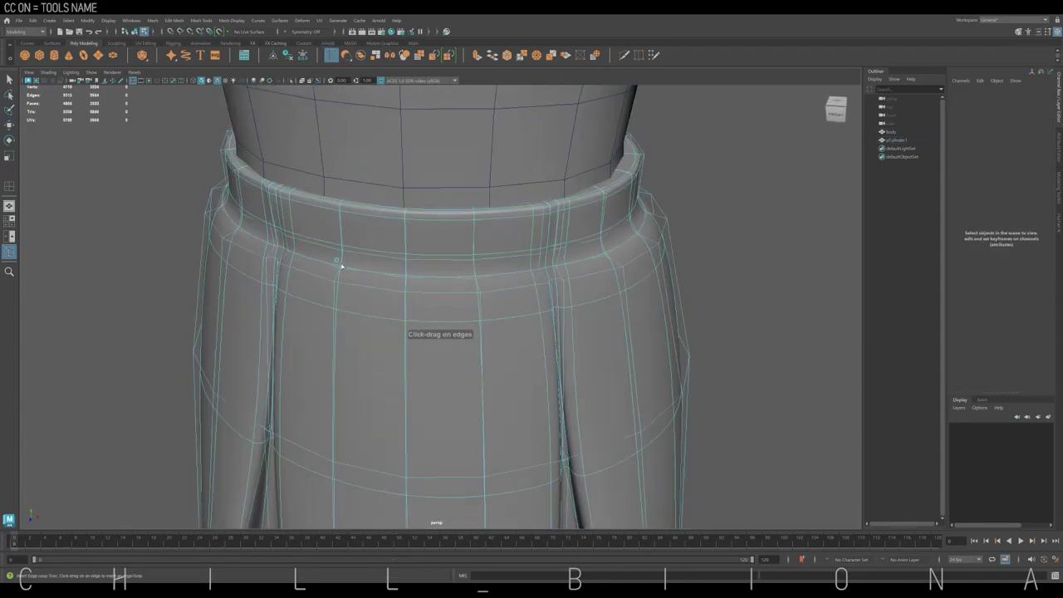
click(340, 265)
key(1)
- Select a strip of waistband faces to become a belt loop
right_drag(703, 190, 693, 216)
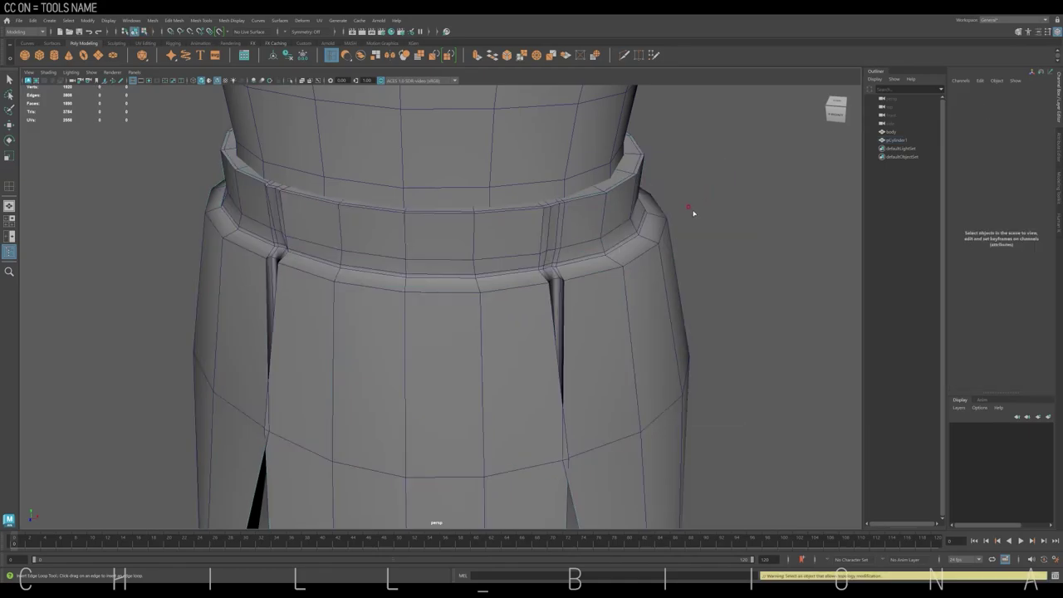
key(w)
click(578, 254)
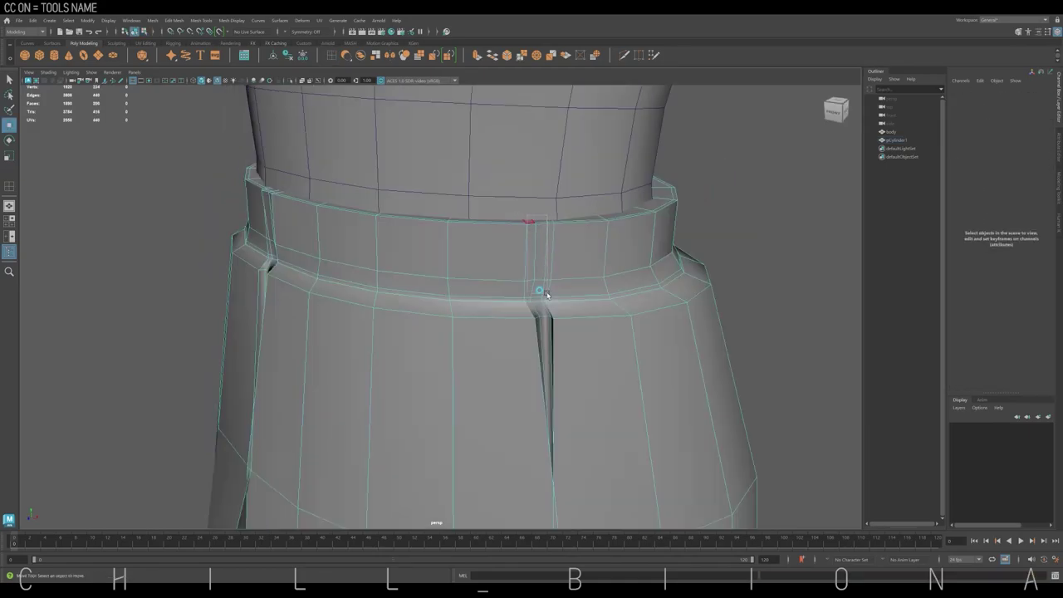
click(546, 294)
mouse_move(595, 283)
alt+right_down()
mouse_move(702, 261)
mouse_move(489, 59)
alt+right_up()
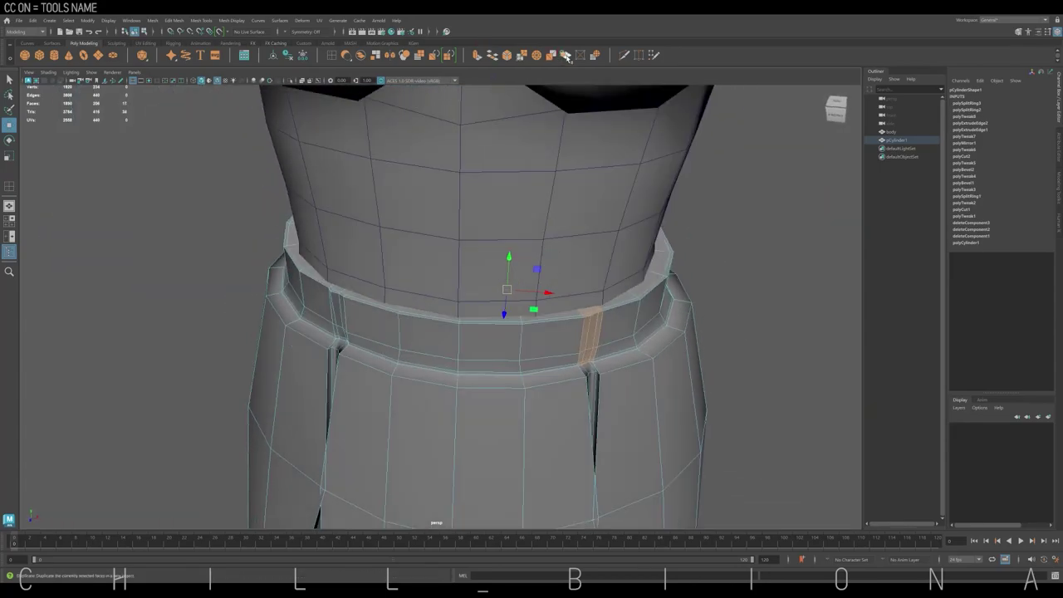
- Duplicate the waistband faces, shift the strip right, and isolate it
click(567, 57)
click(764, 244)
click(589, 322)
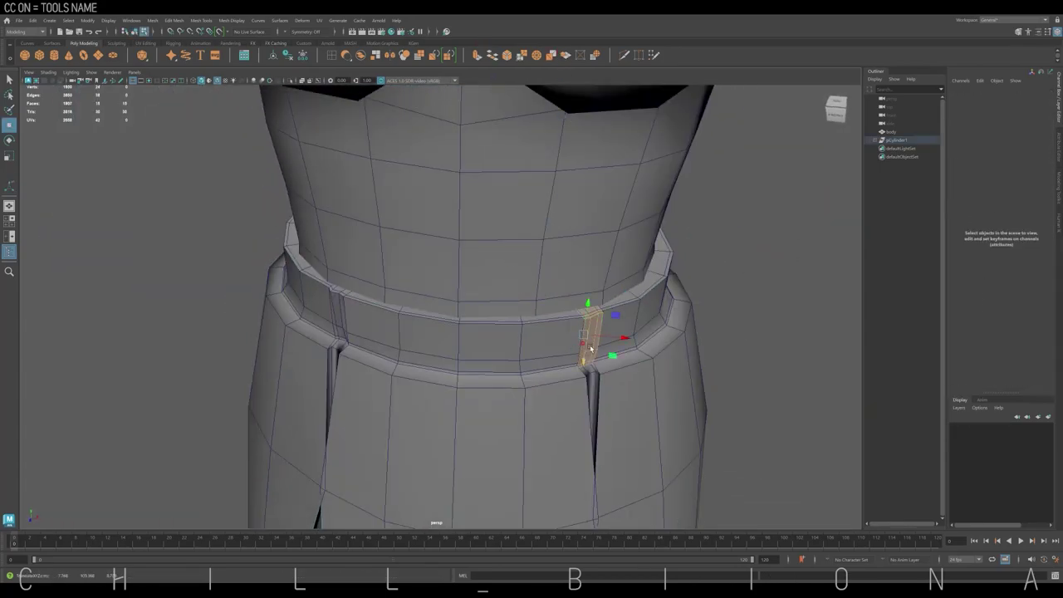
alt+drag(591, 348, 623, 336)
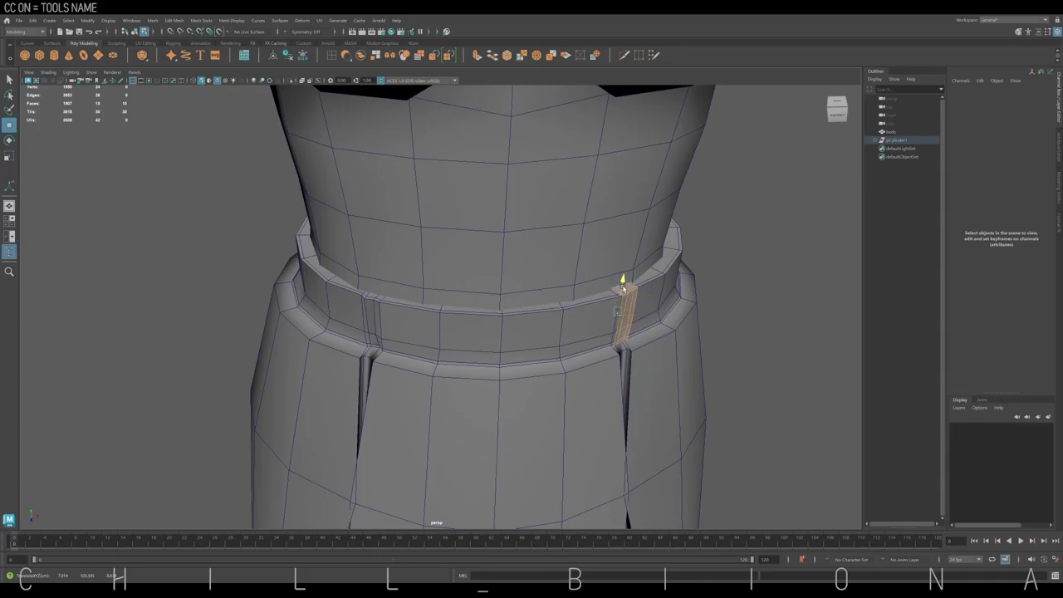
key(r)
key(F8)
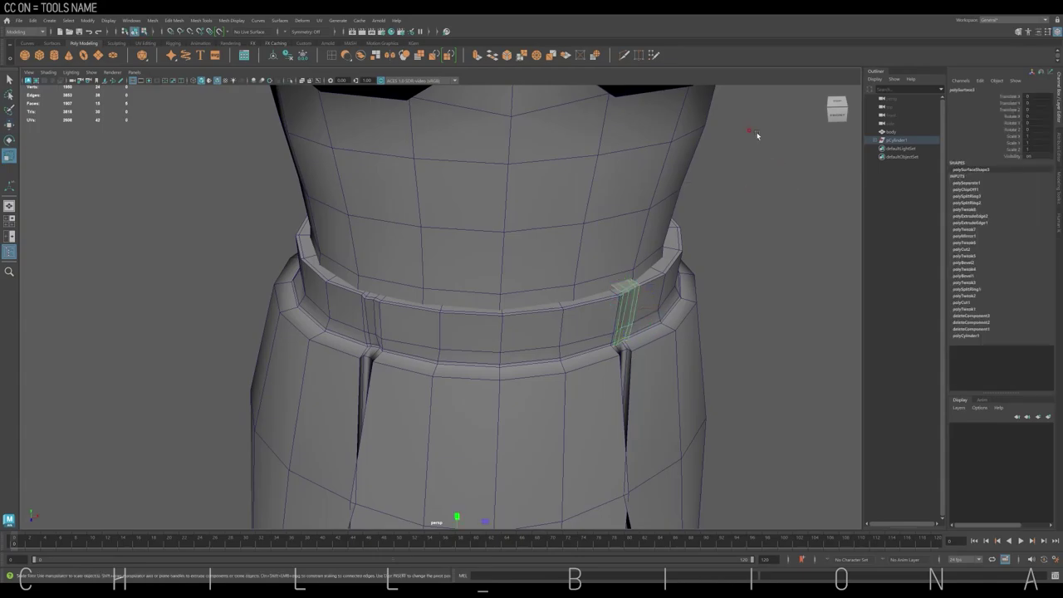
key(ctrl+1)
key(f)
- Extend the strip's bottom end into a foot for the belt loop
right_click(467, 332)
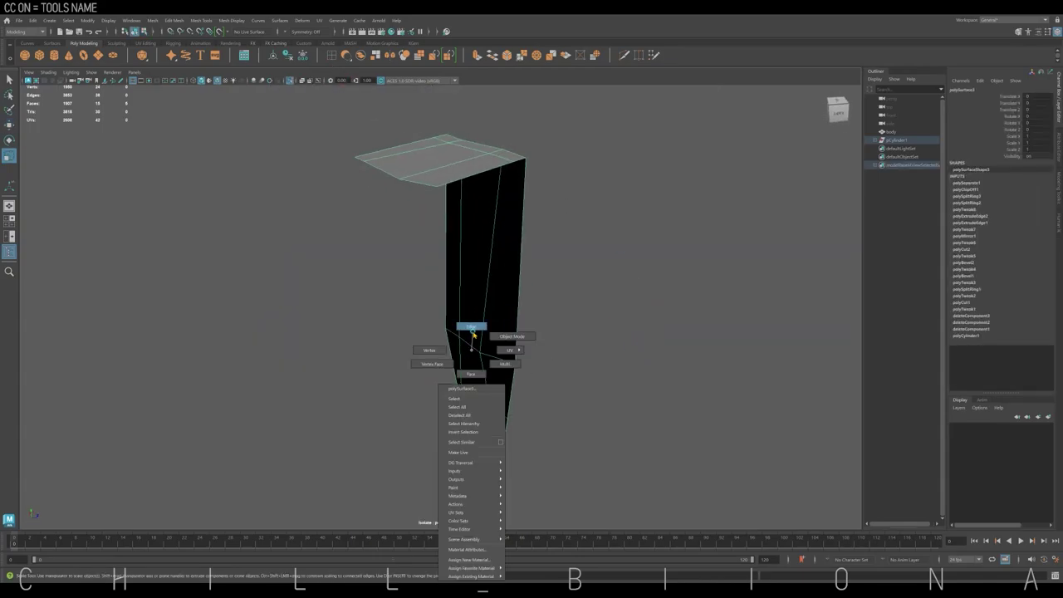
click(487, 235)
right_click(456, 186)
click(498, 171)
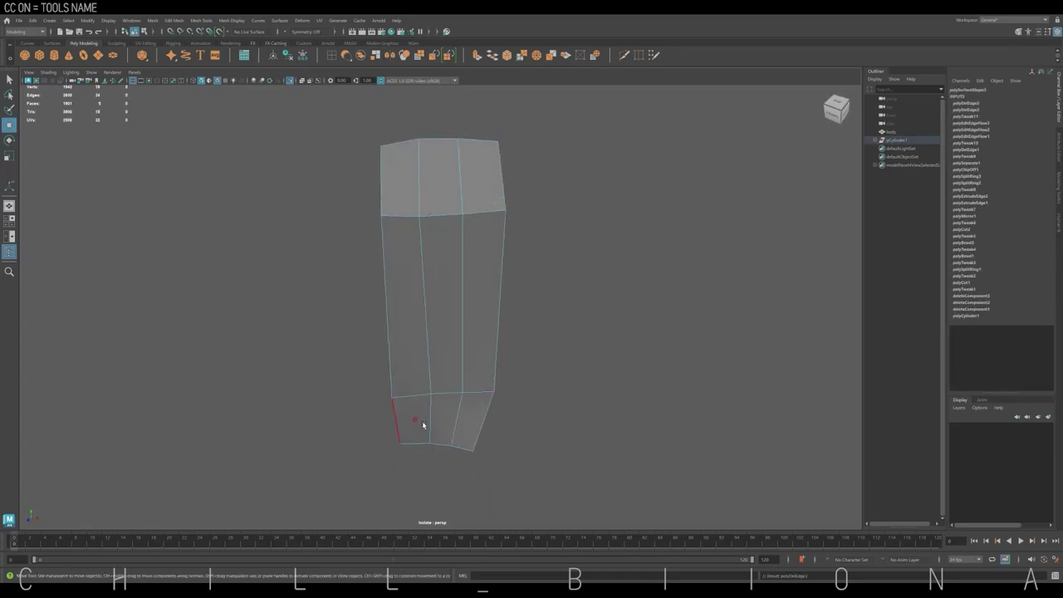
key(F9)
click(436, 447)
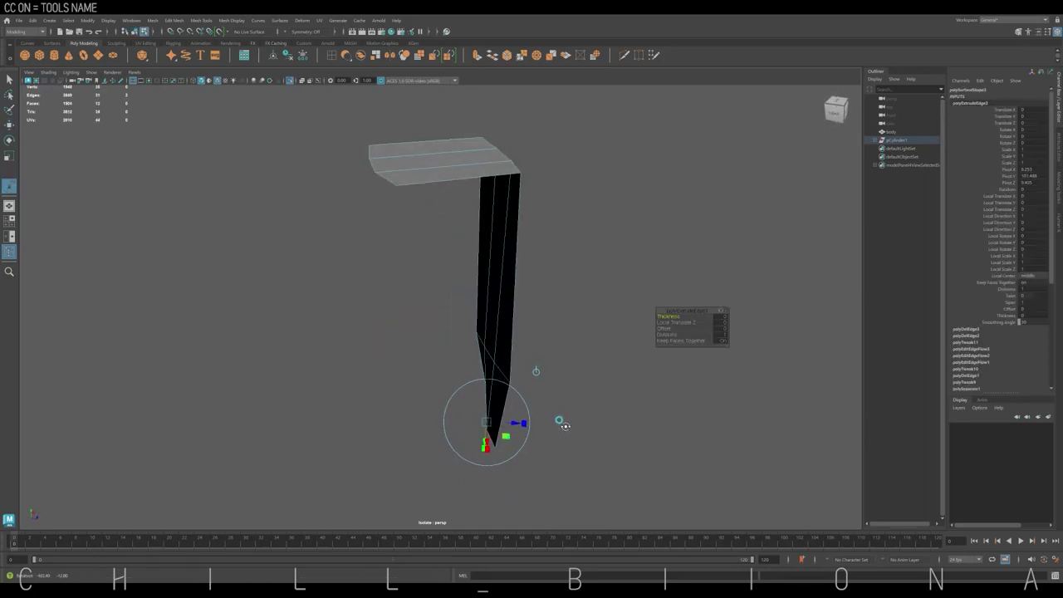
drag(498, 434, 431, 424)
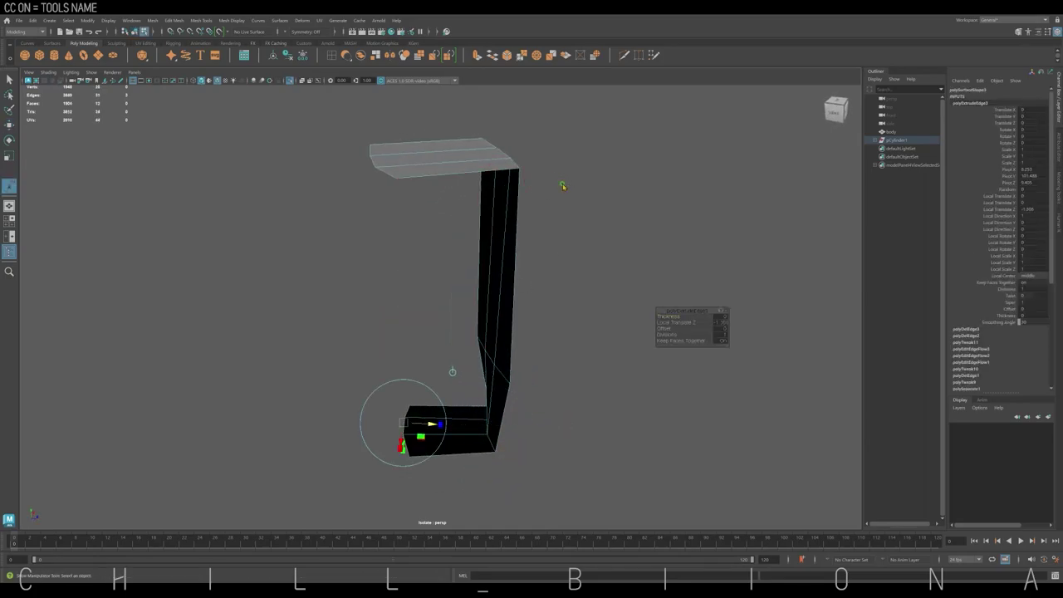
- Extrude the strip for thickness and delete its end faces to open the loop
key(ctrl+e)
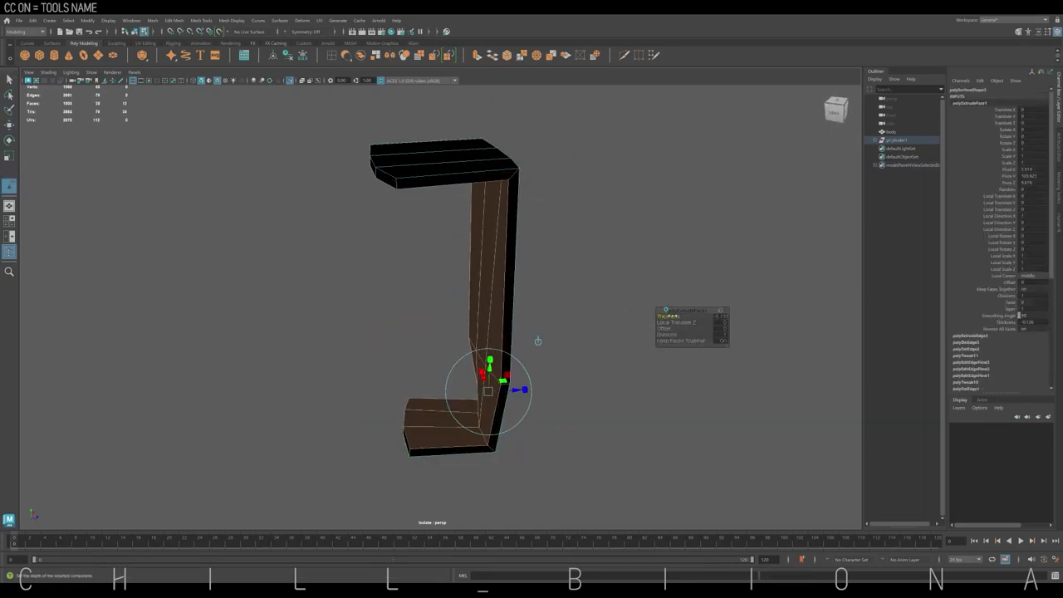
middle_drag(537, 341, 636, 313)
click(368, 171)
mouse_move(368, 171)
alt+mouse_down()
mouse_move(368, 219)
mouse_move(384, 179)
alt+mouse_up()
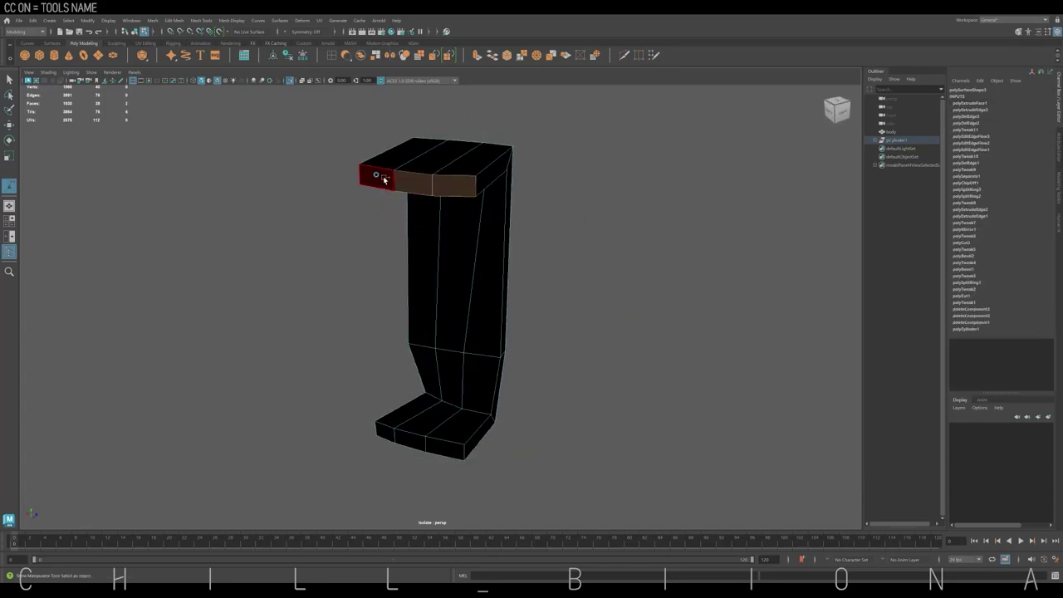
shift+click(407, 436)
key(Delete)
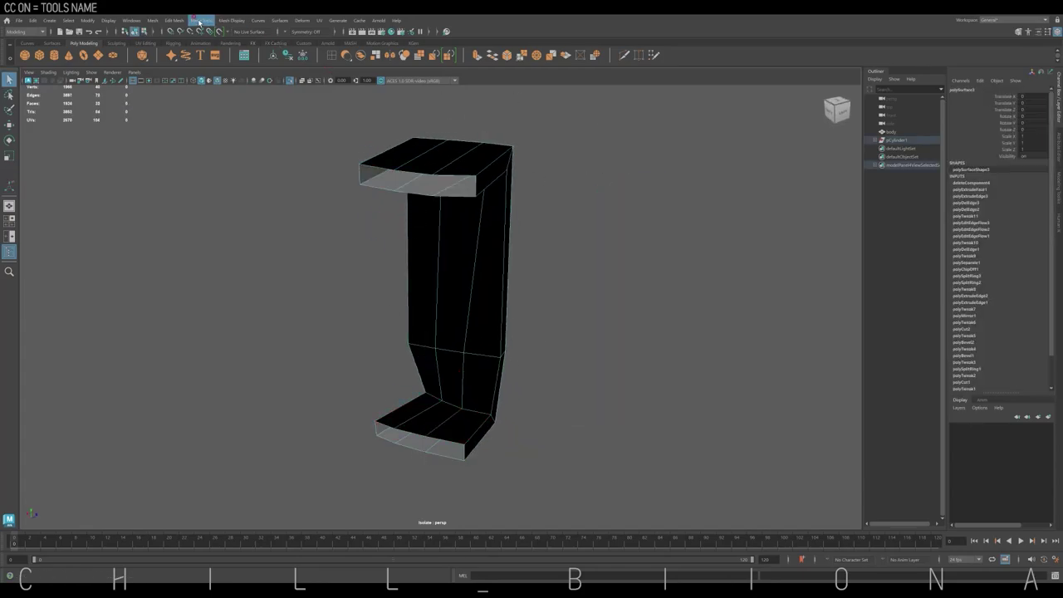
- Reverse the belt loop's normals and show the whole body again
click(199, 21)
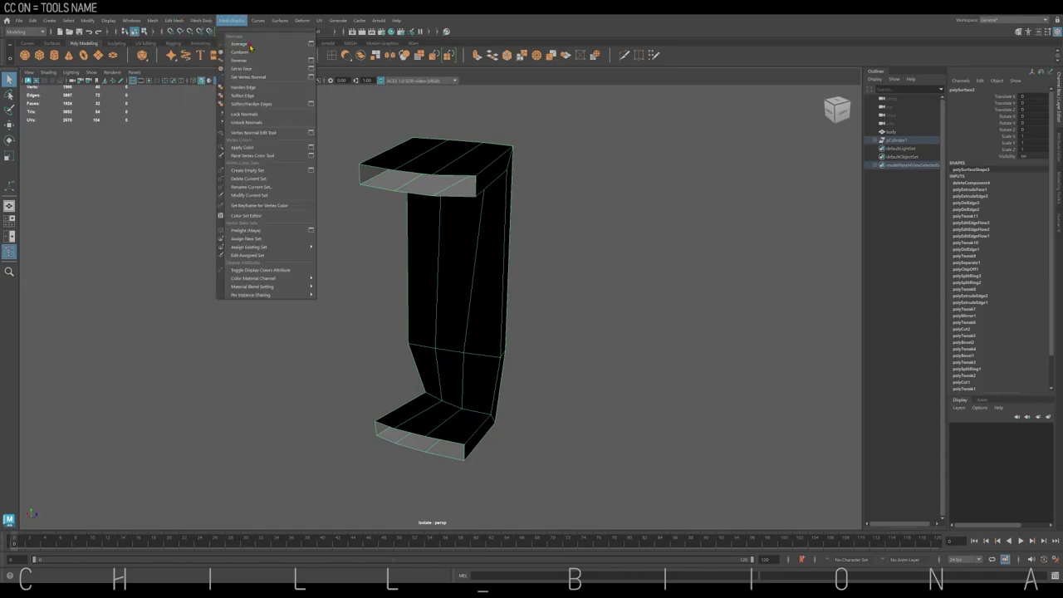
click(576, 173)
key(ctrl+1)
- Lower the top of the belt loop slightly
key(w)
key(F9)
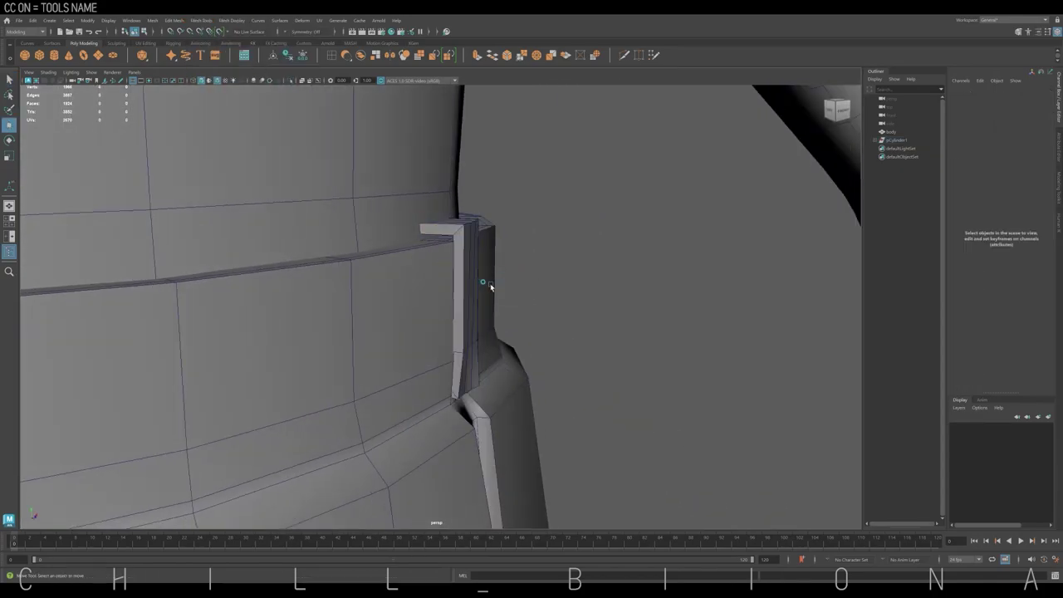
drag(440, 267, 444, 282)
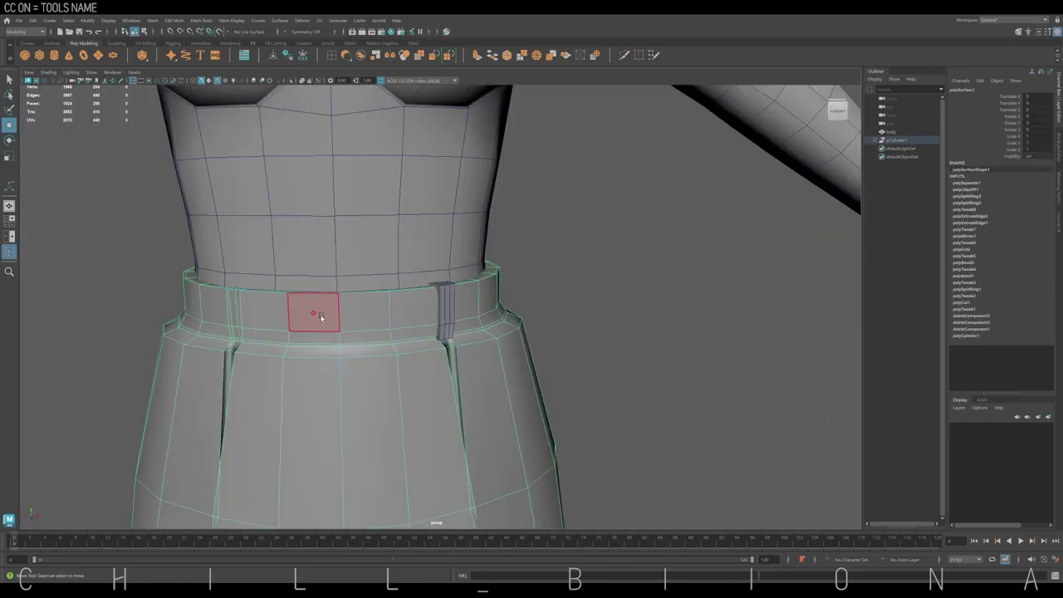
- Extract the waistband face ring into its own belt with a 0.115 local Z offset
click(314, 309)
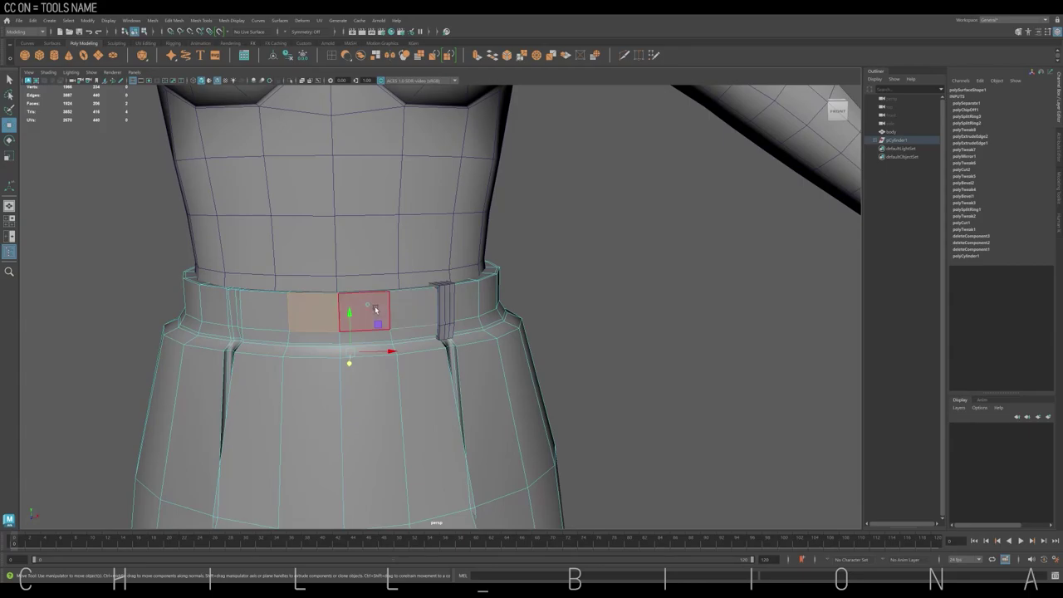
shift+double_click(268, 308)
scroll(581, 291, up, 3)
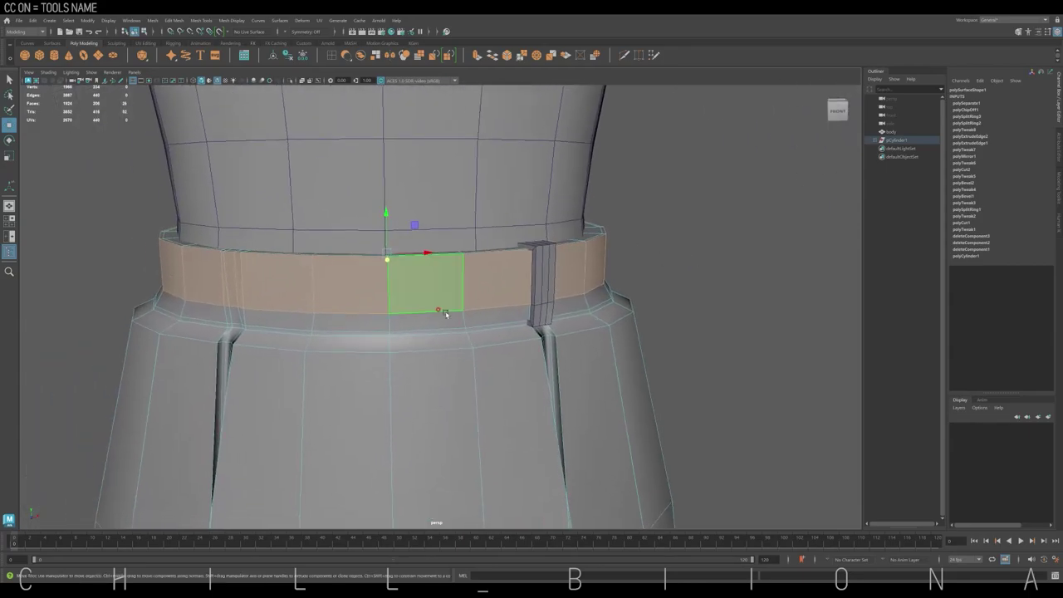
scroll(493, 309, down, 3)
shift+right_drag(522, 157, 514, 232)
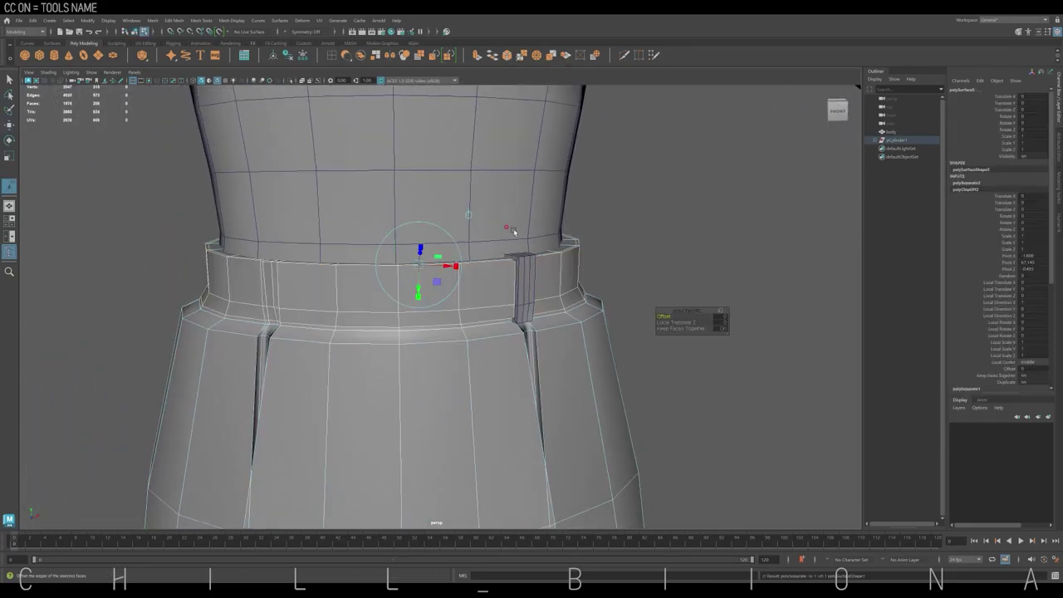
alt+drag(513, 233, 532, 249)
click(674, 323)
middle_drag(689, 324, 701, 326)
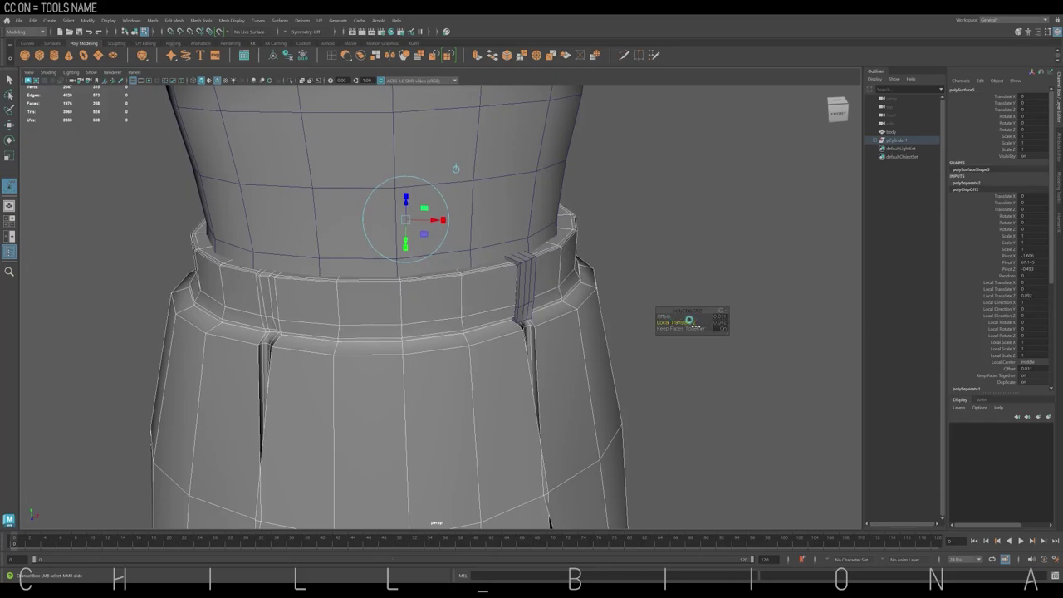
right_drag(653, 158, 677, 138)
- Isolate the belt and delete its extra horizontal and vertical edge loops, undoing one mistaken deletion
click(287, 80)
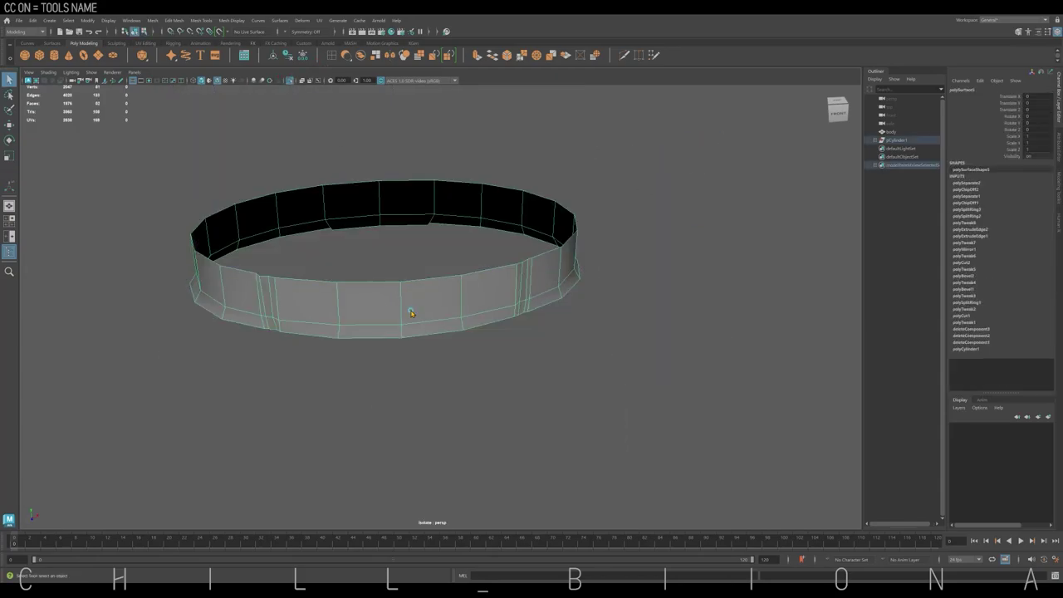
double_click(423, 325)
key(ctrl+Delete)
click(265, 291)
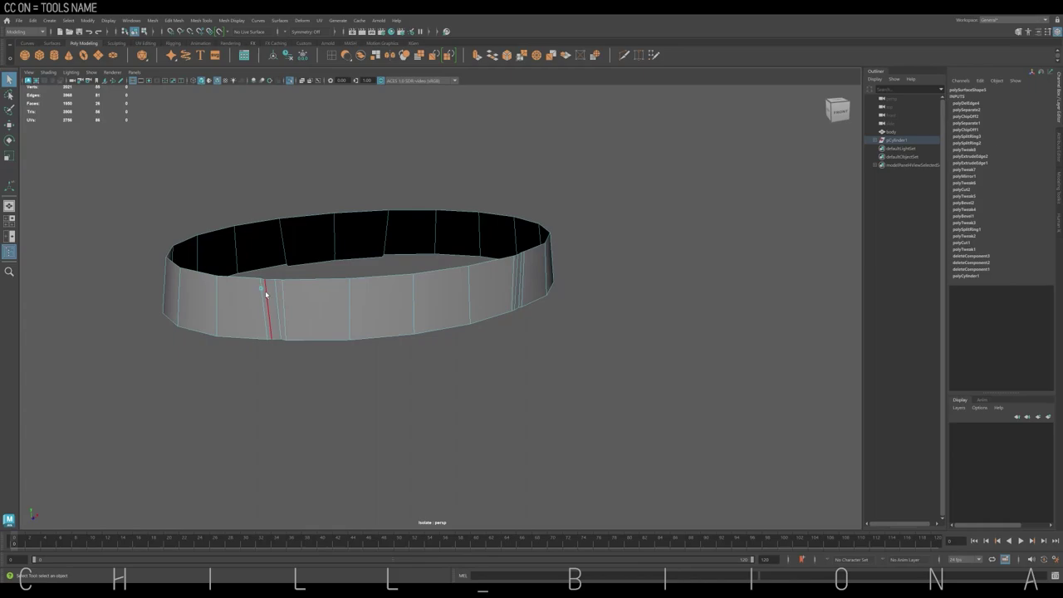
key(ctrl+Delete)
key(ctrl+z)
key(ctrl+z)
key(ctrl+Delete)
mouse_move(271, 311)
alt+mouse_down()
mouse_move(622, 251)
mouse_move(501, 289)
alt+mouse_up()
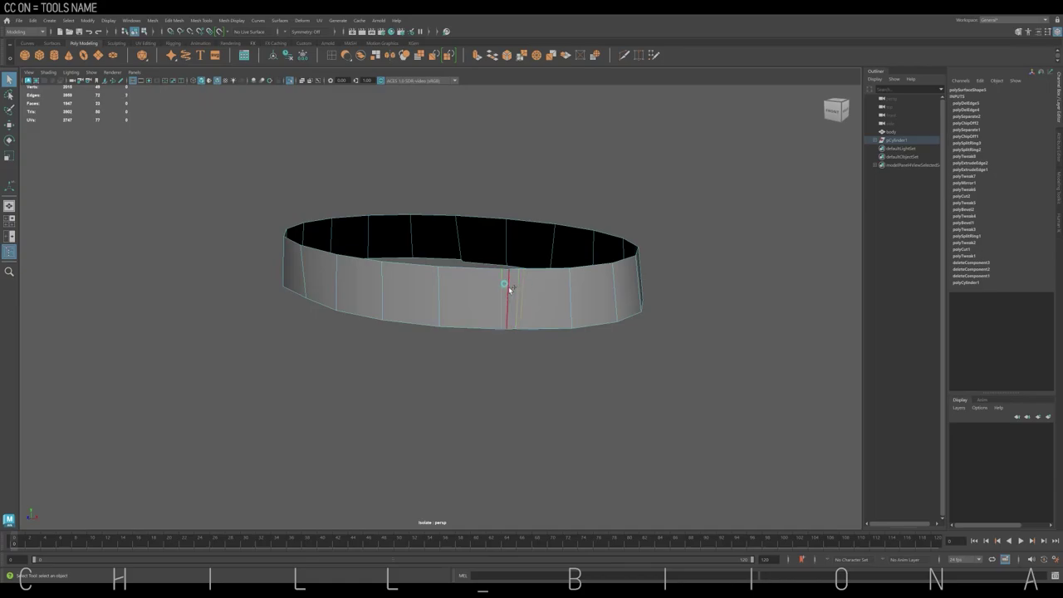
click(508, 288)
key(ctrl+Delete)
- Reselect the whole belt band, frame it, and turn Isolate Select off to show the body
mouse_move(505, 290)
alt+mouse_down()
mouse_move(474, 279)
mouse_move(604, 265)
mouse_move(432, 292)
alt+mouse_up()
right_drag(432, 292, 408, 314)
click(490, 295)
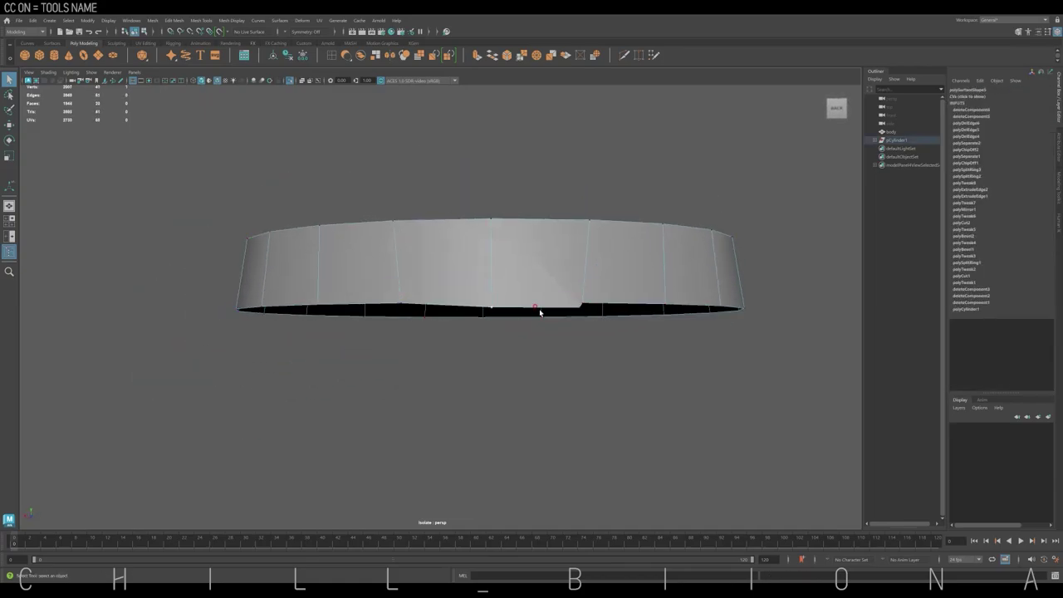
click(493, 304)
scroll(491, 277, down, 3)
mouse_move(467, 273)
alt+mouse_down()
mouse_move(541, 249)
mouse_move(545, 274)
alt+mouse_up()
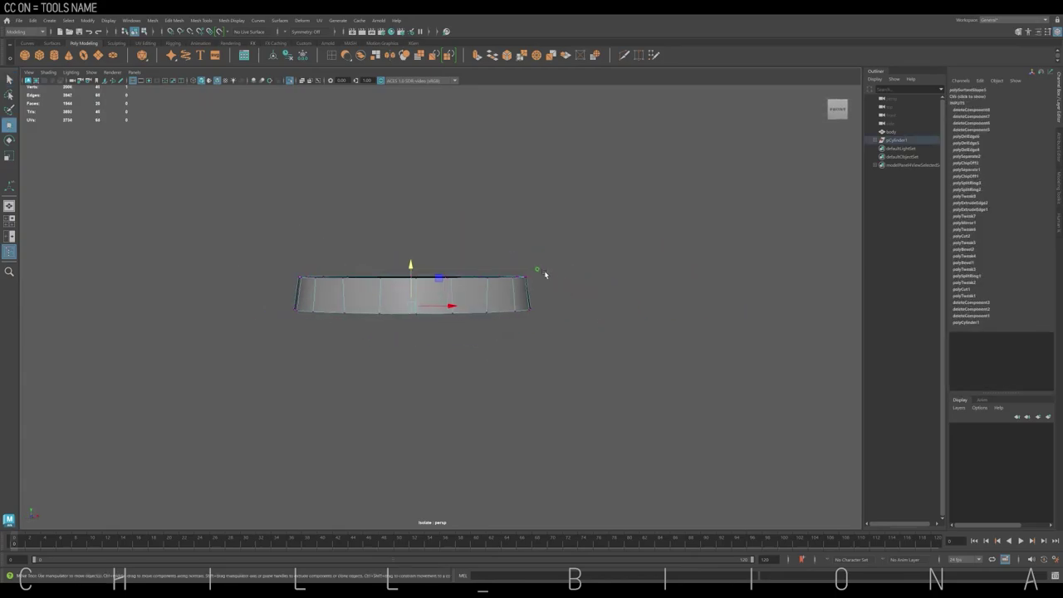
key(f)
click(326, 80)
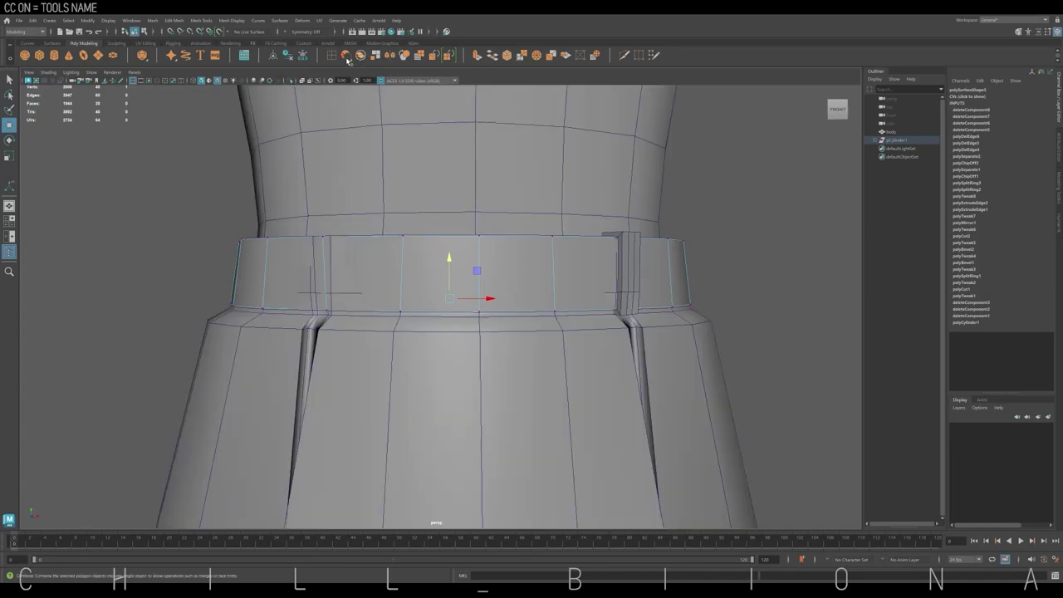
- Insert an edge loop across the belt and extrude its faces to give the band thickness
click(332, 55)
click(400, 247)
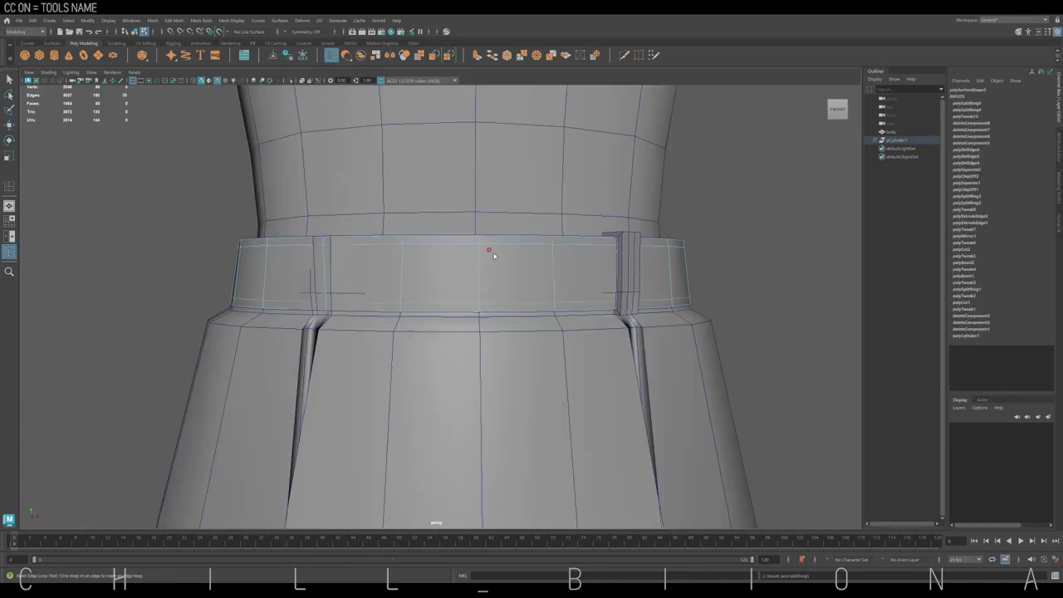
key(w)
drag(403, 304, 487, 239)
key(F11)
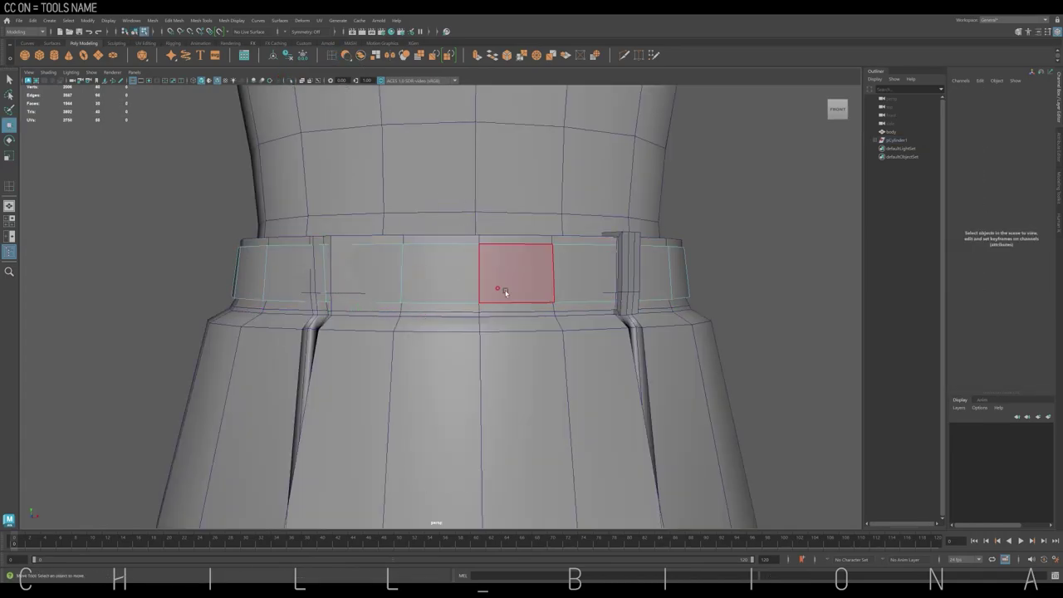
click(456, 244)
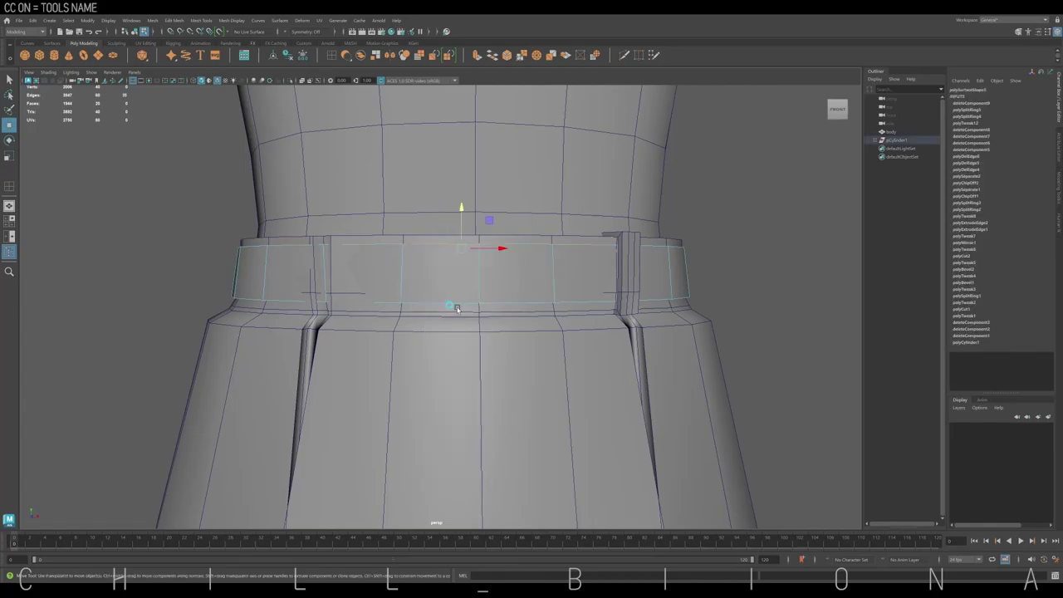
alt+drag(535, 303, 581, 315)
key(ctrl+e)
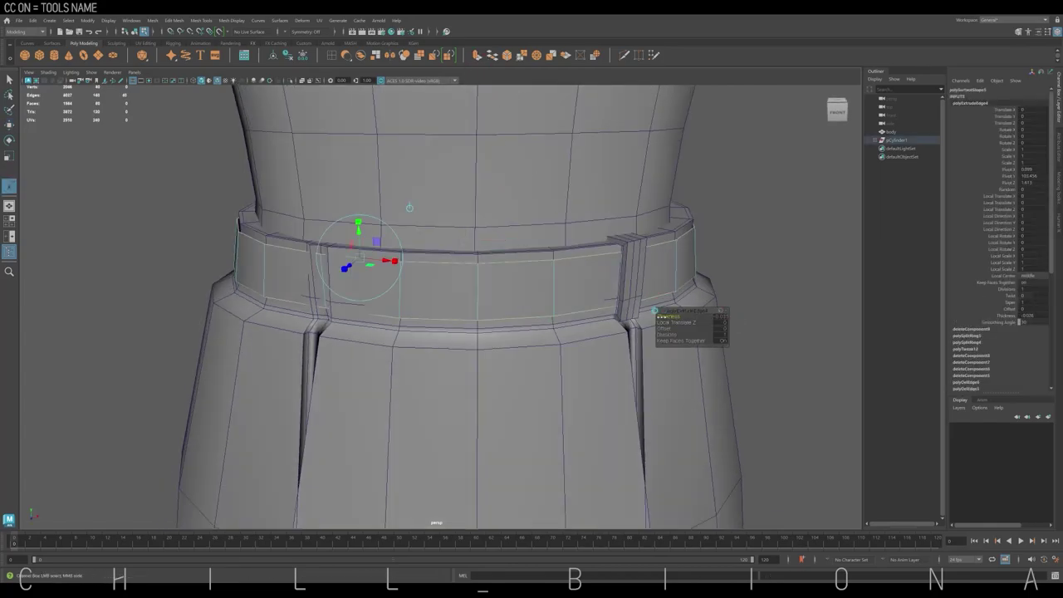
alt+drag(563, 321, 764, 207)
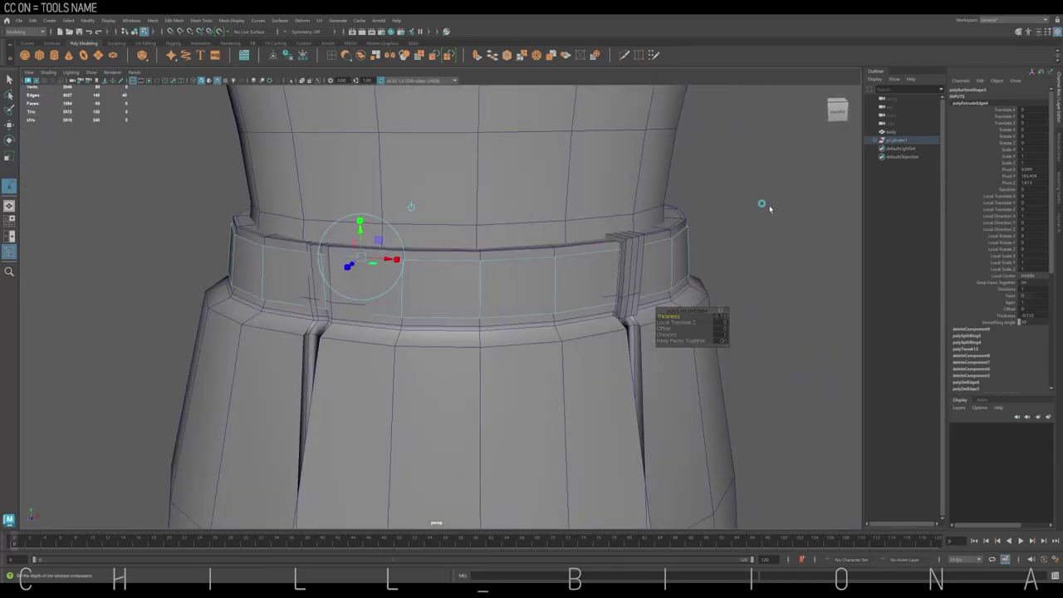
click(764, 207)
- Add an edge loop along the lower belt, bevel it, and recess the groove edges inward
click(622, 247)
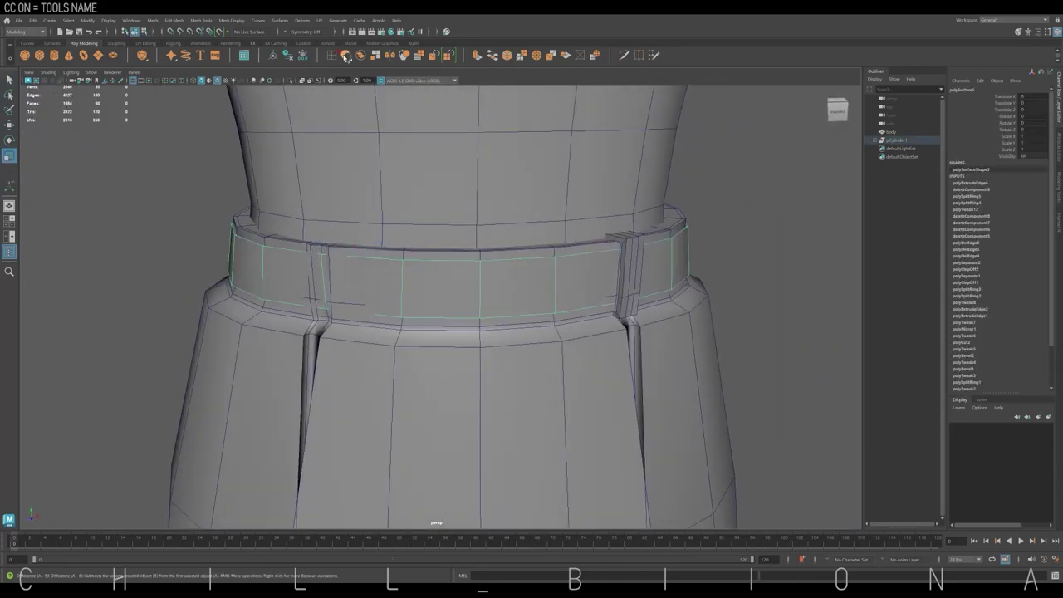
click(330, 55)
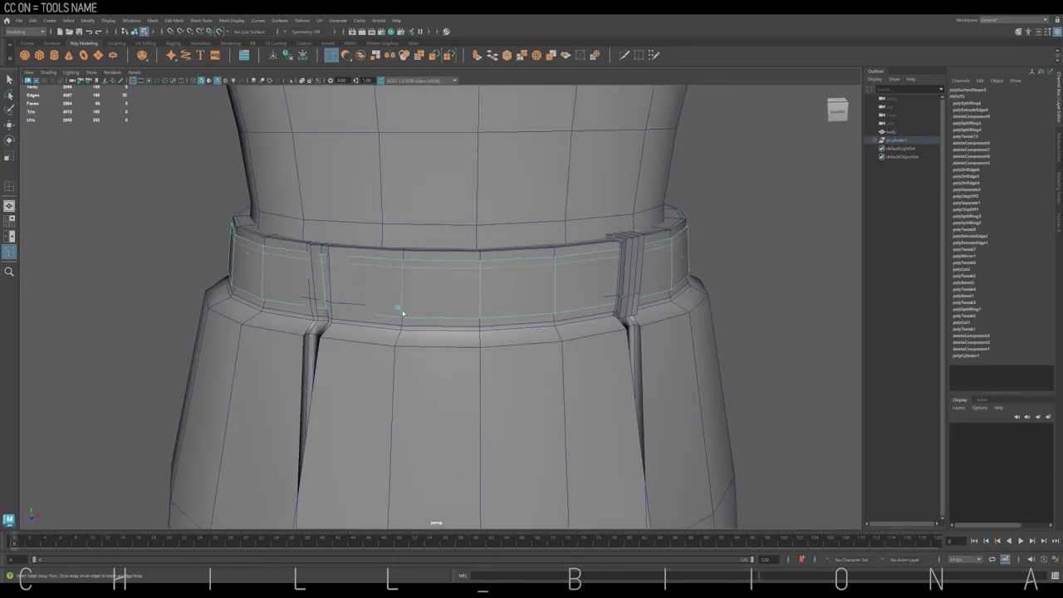
click(461, 266)
key(w)
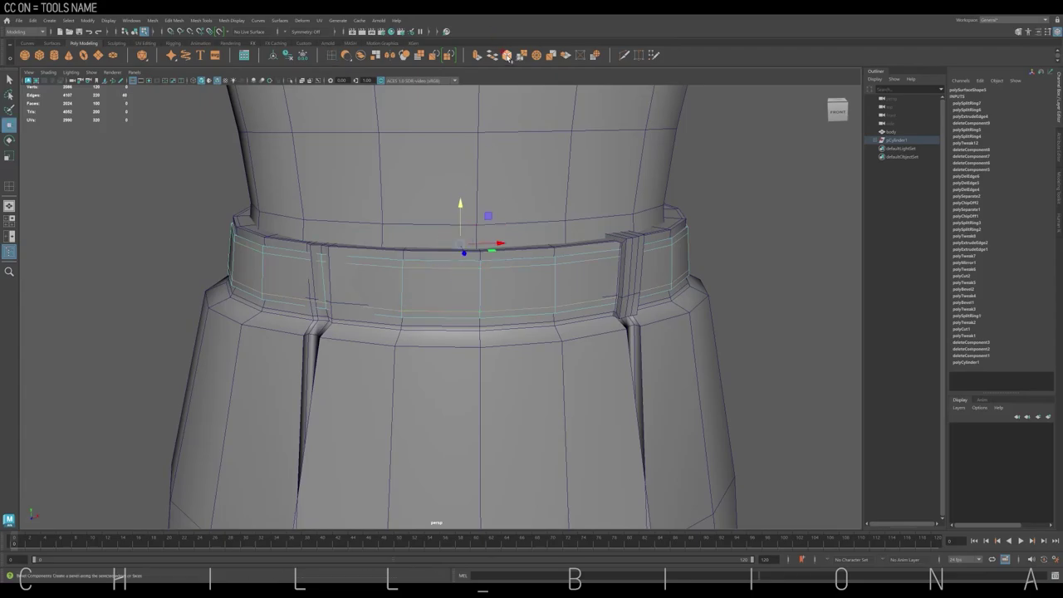
click(507, 56)
key(Tab)
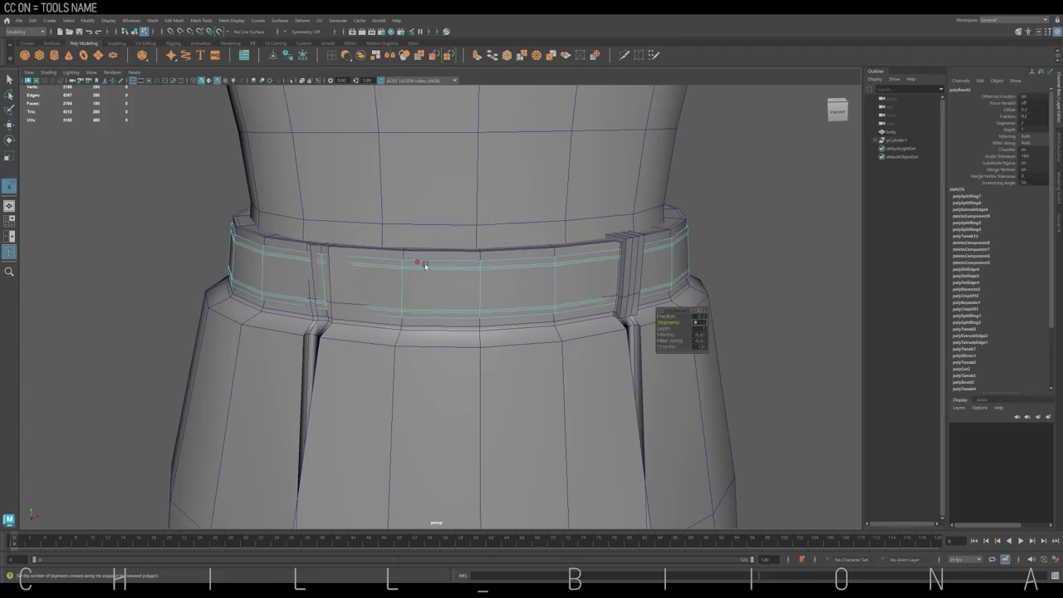
key(q)
scroll(736, 184, up, 5)
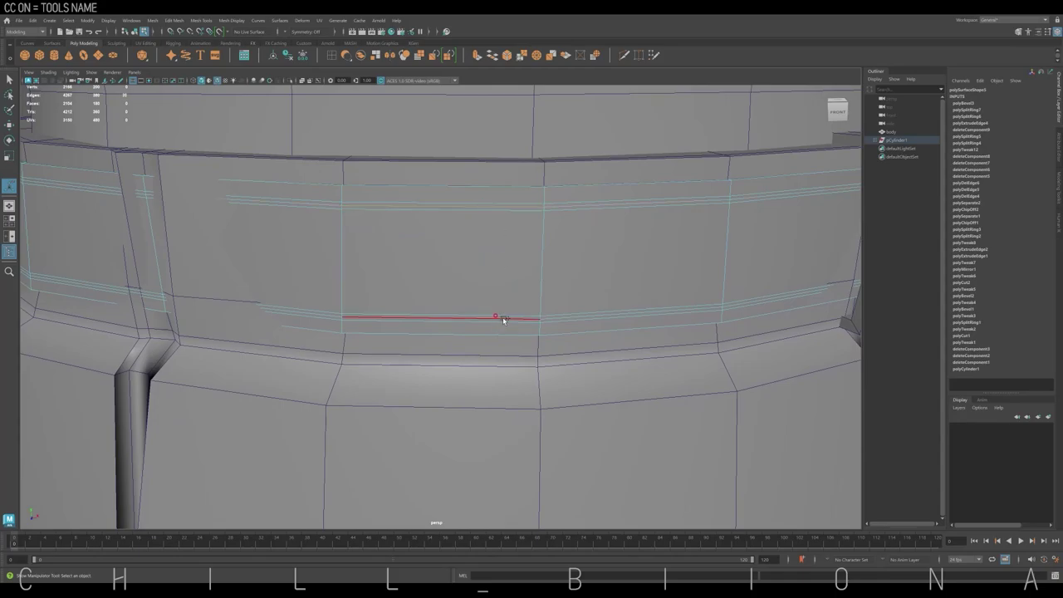
drag(504, 320, 523, 219)
key(r)
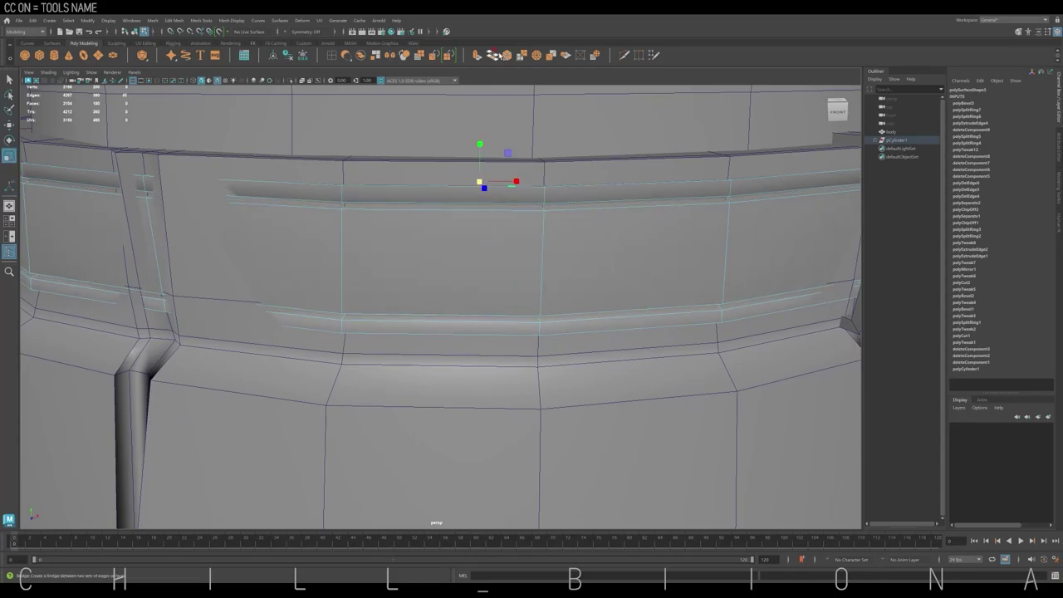
scroll(671, 205, down, 5)
- Mirror the belt loop to the other side, preview it smoothed, and scale the belt to 1.016
click(578, 287)
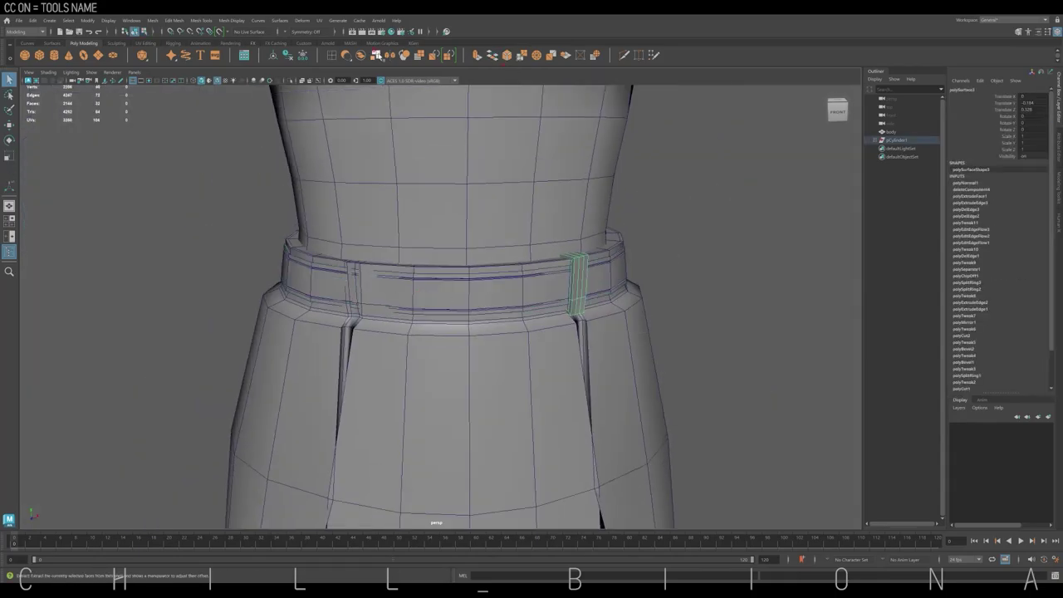
click(377, 55)
key(w)
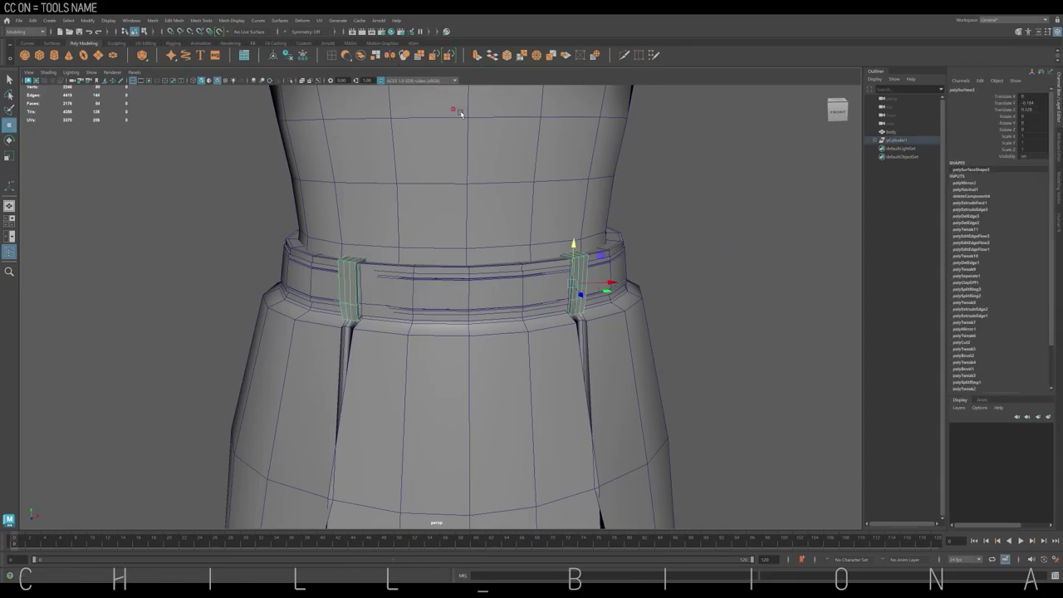
key(3)
click(712, 291)
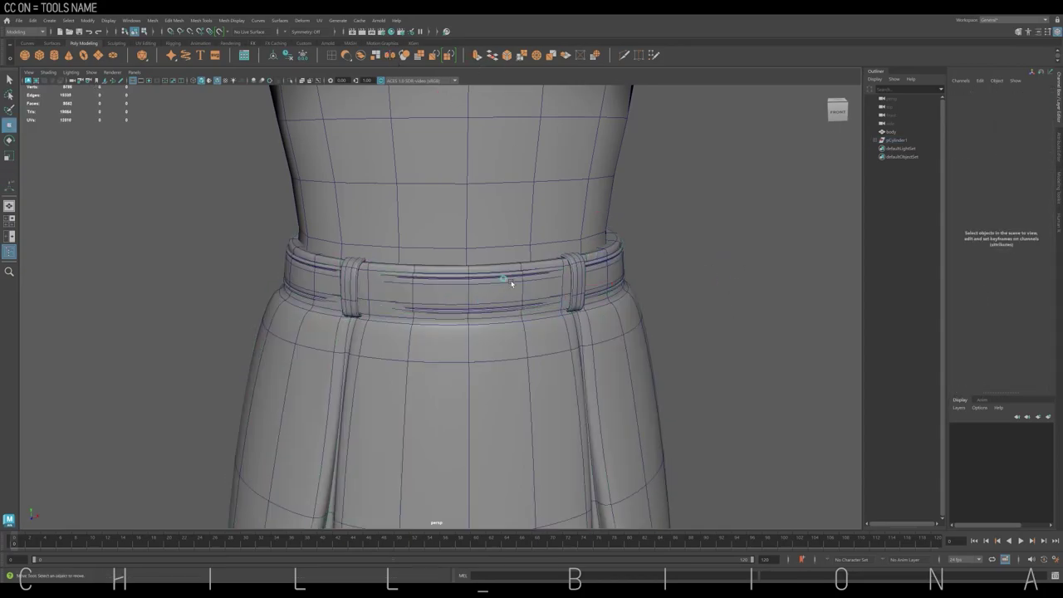
click(511, 284)
key(5)
drag(454, 259, 457, 261)
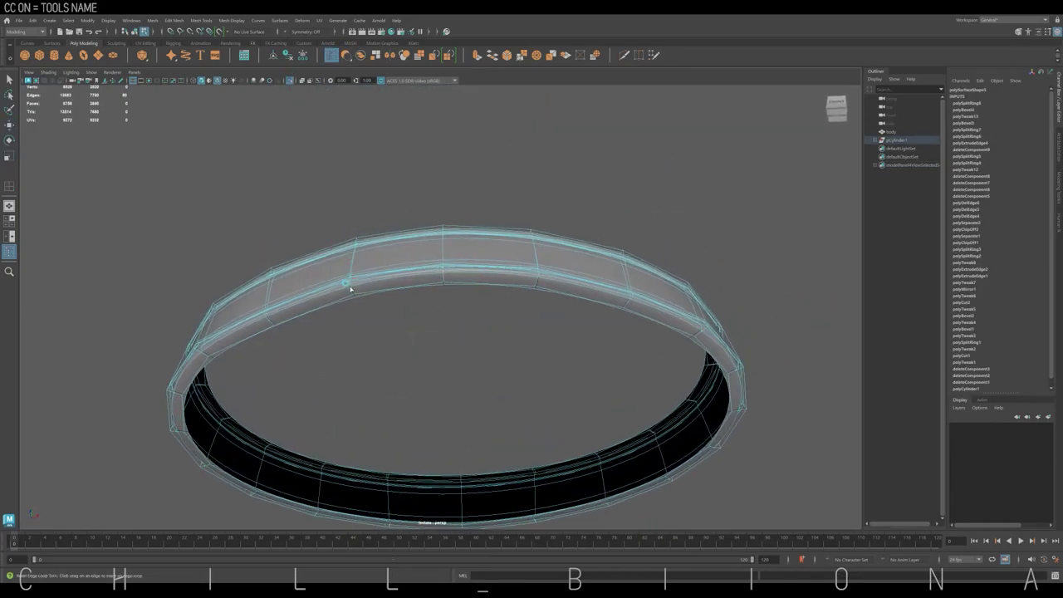
- Insert another edge loop around the belt and cut new edges near its bottom
click(350, 289)
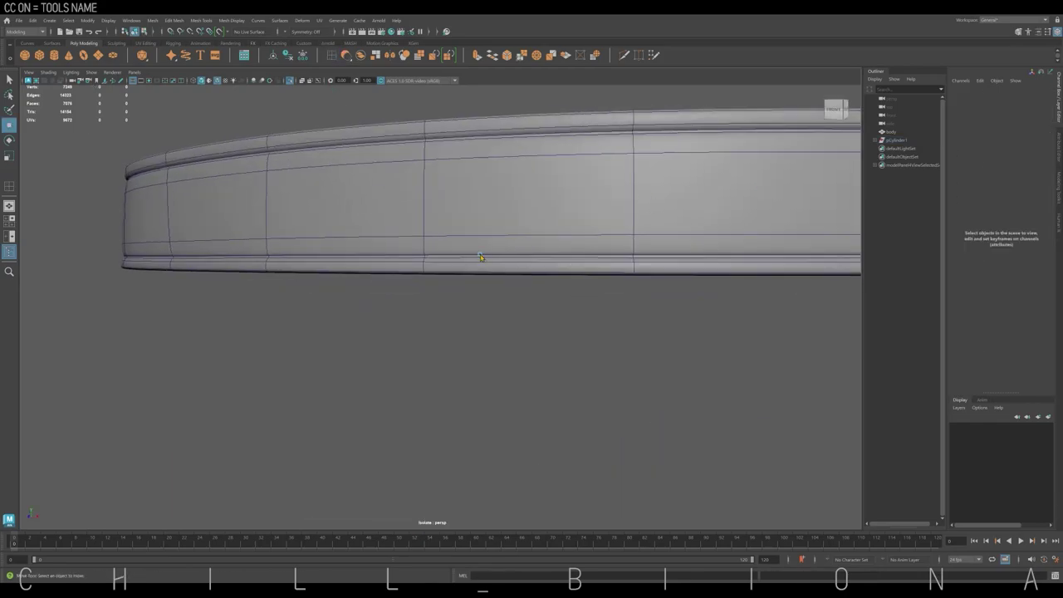
click(356, 255)
key(w)
key(ctrl+shift+x)
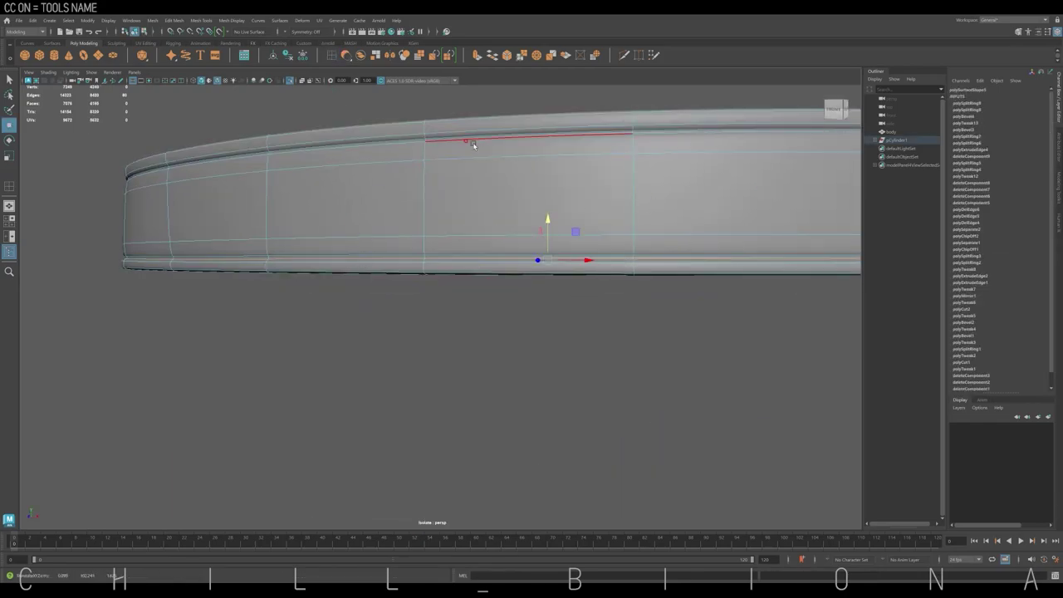
right_drag(517, 147, 498, 199)
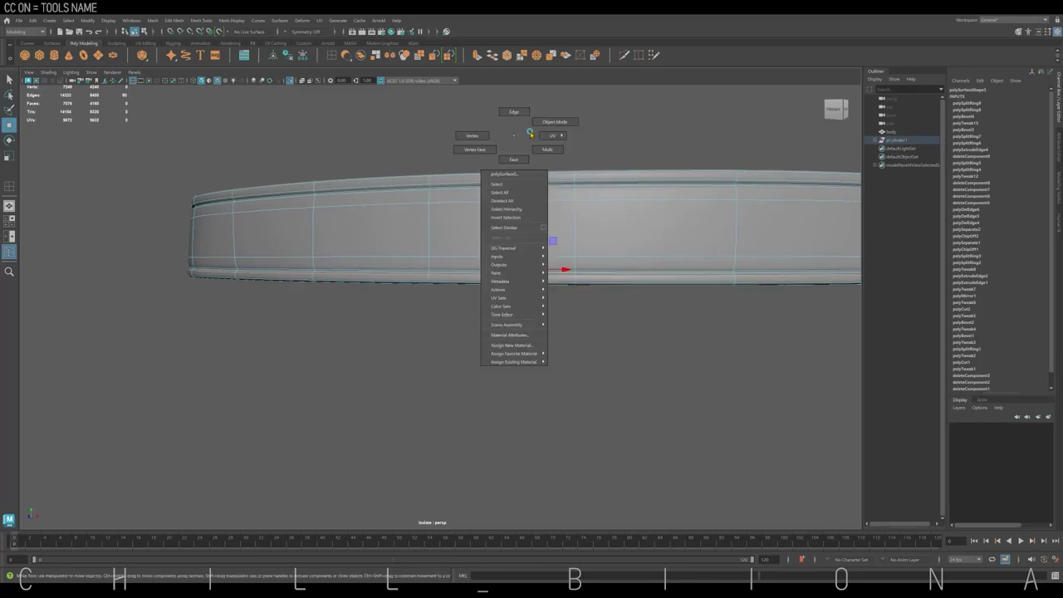
alt+drag(499, 199, 543, 166)
- Show the full body again, then isolate the skirt top and select a waistband face
click(290, 81)
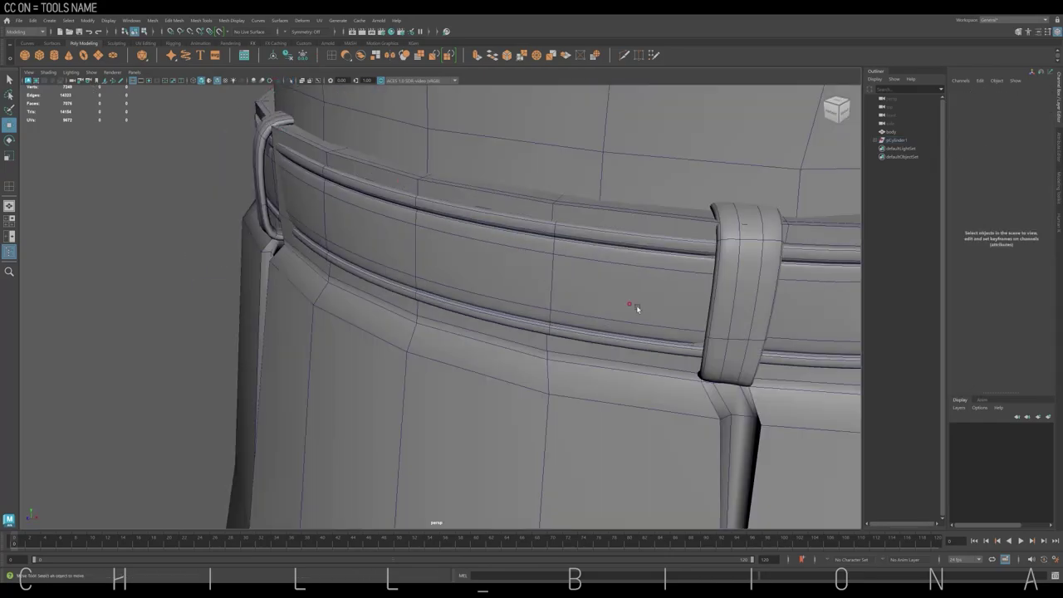
mouse_move(637, 309)
alt+mouse_down()
mouse_move(427, 351)
mouse_move(465, 351)
alt+mouse_up()
click(398, 297)
click(690, 351)
click(432, 267)
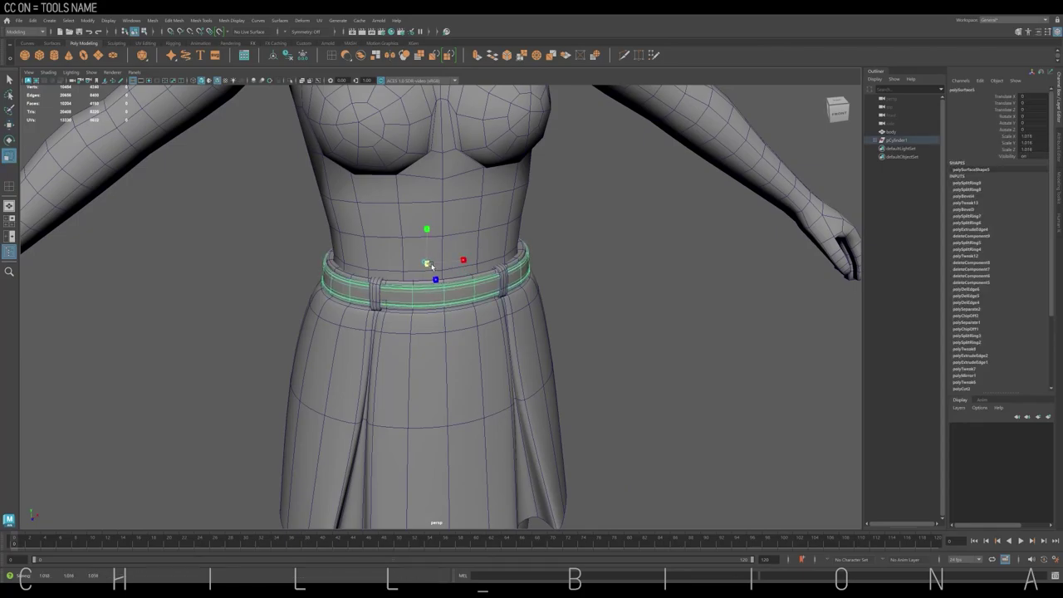
click(624, 361)
key(ctrl+1)
click(439, 225)
- Extract a patch of waistband rim faces into a separate sheet and isolate it
key(r)
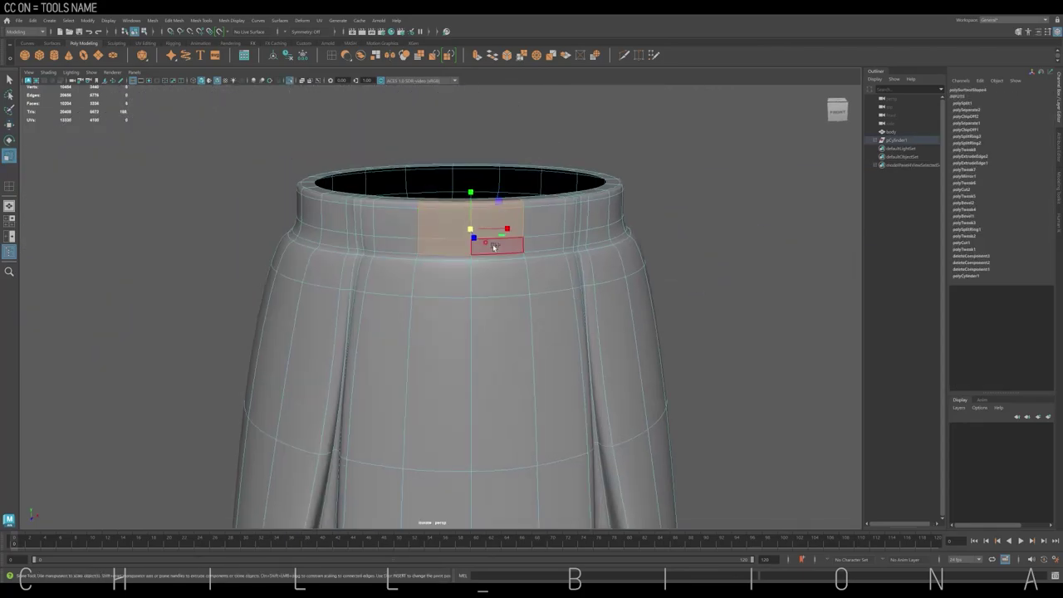
click(565, 55)
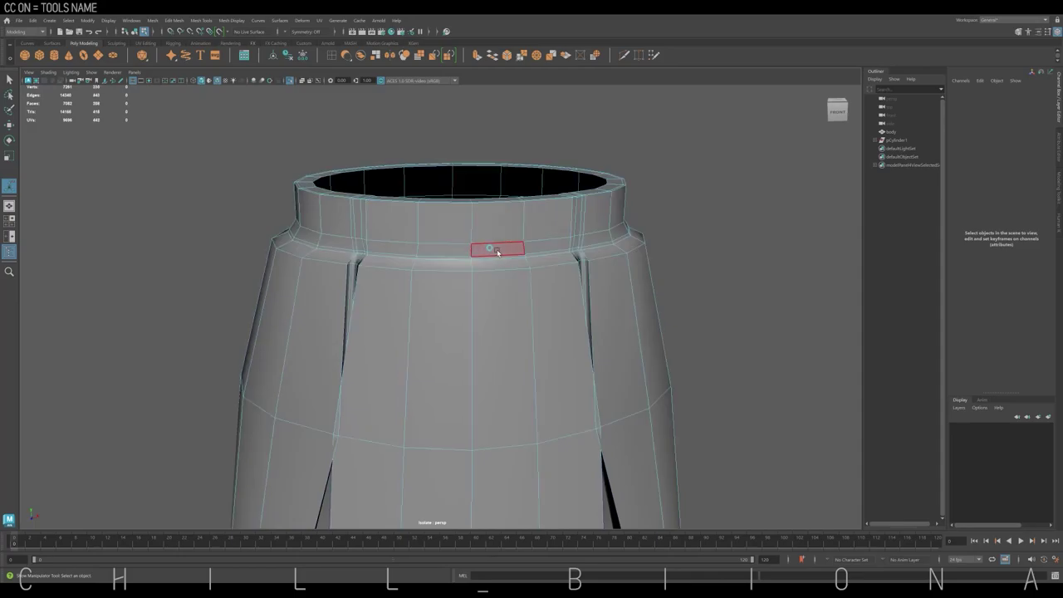
alt+drag(491, 245, 496, 209)
click(438, 230)
alt+drag(438, 230, 527, 228)
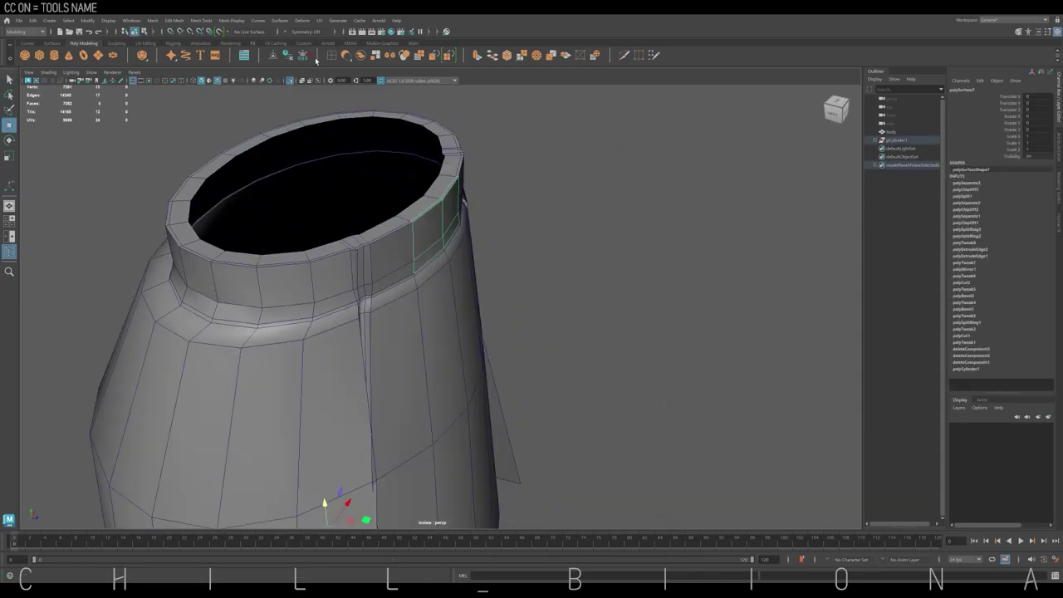
click(288, 80)
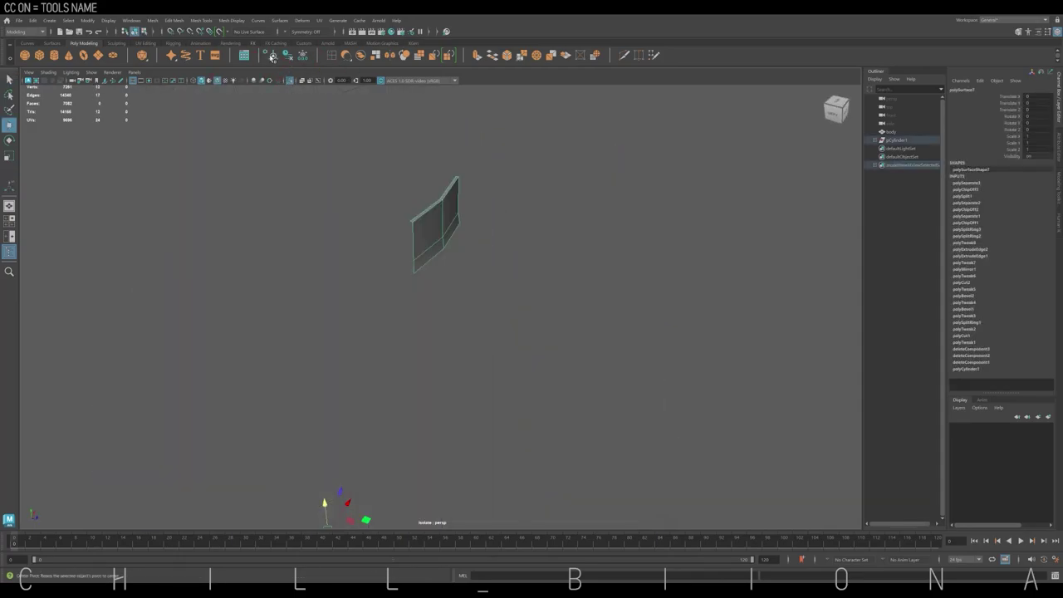
alt+drag(474, 233, 503, 195)
click(509, 185)
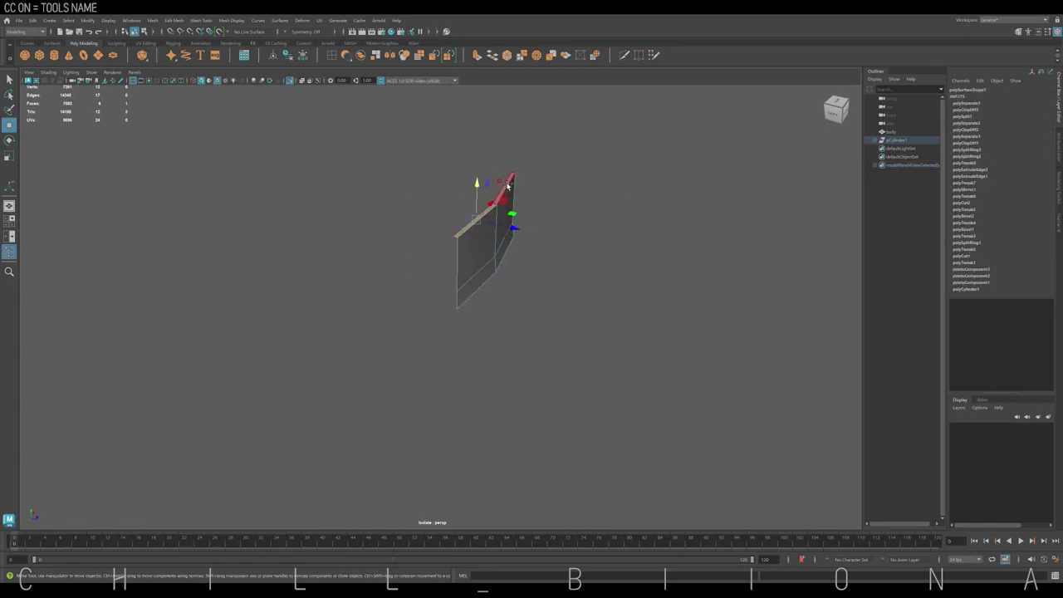
click(598, 145)
mouse_move(598, 144)
alt+mouse_down()
mouse_move(498, 266)
mouse_move(506, 245)
alt+mouse_up()
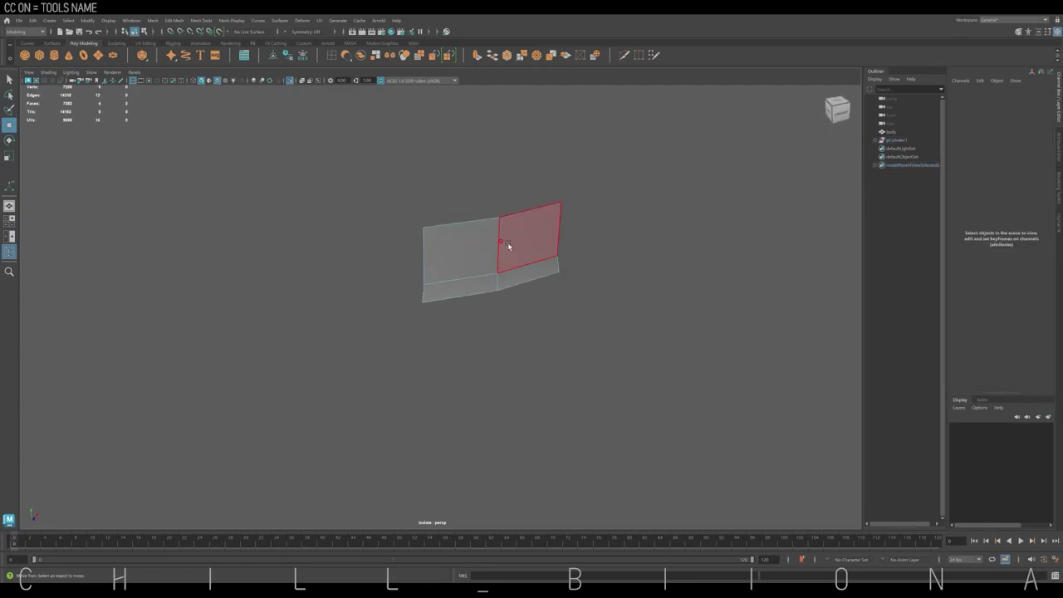
right_drag(527, 244, 558, 229)
click(490, 285)
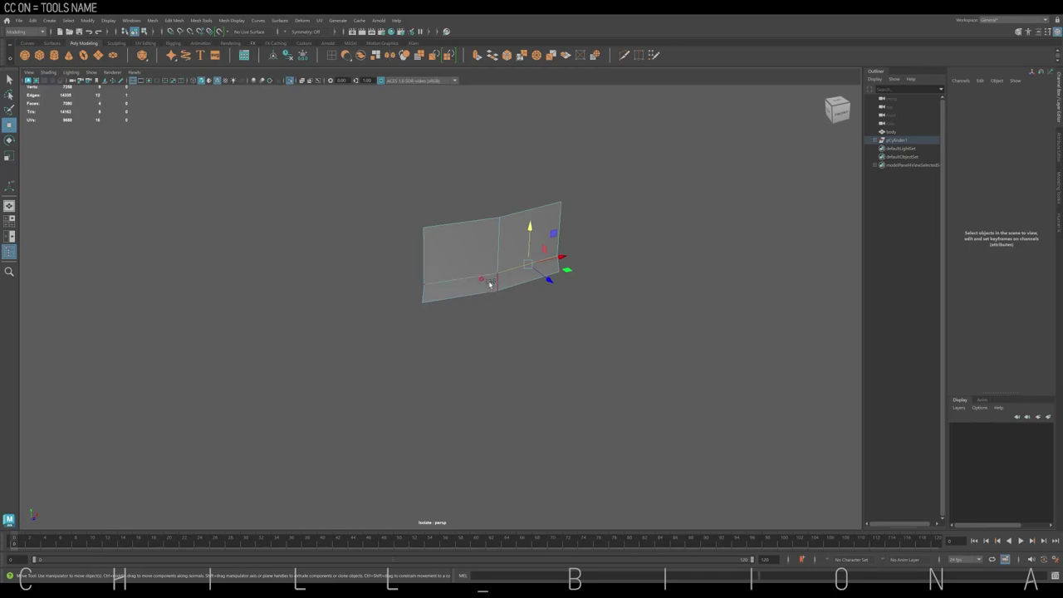
- Split the sheet with a horizontal edge loop and scale its corners into a hexagon
alt+drag(555, 208, 486, 238)
shift+right_drag(487, 237, 487, 249)
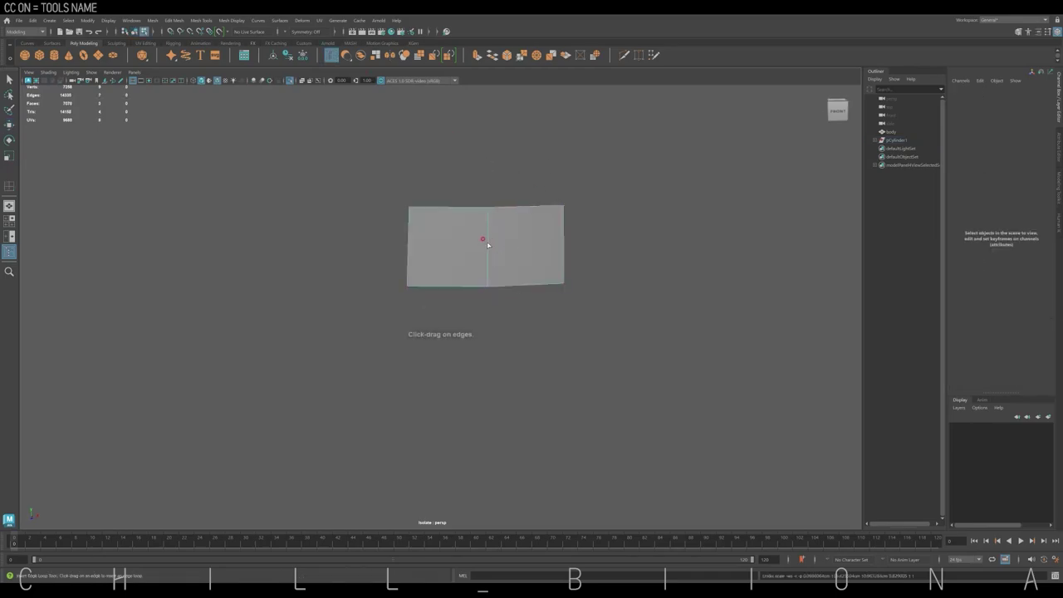
click(409, 219)
key(r)
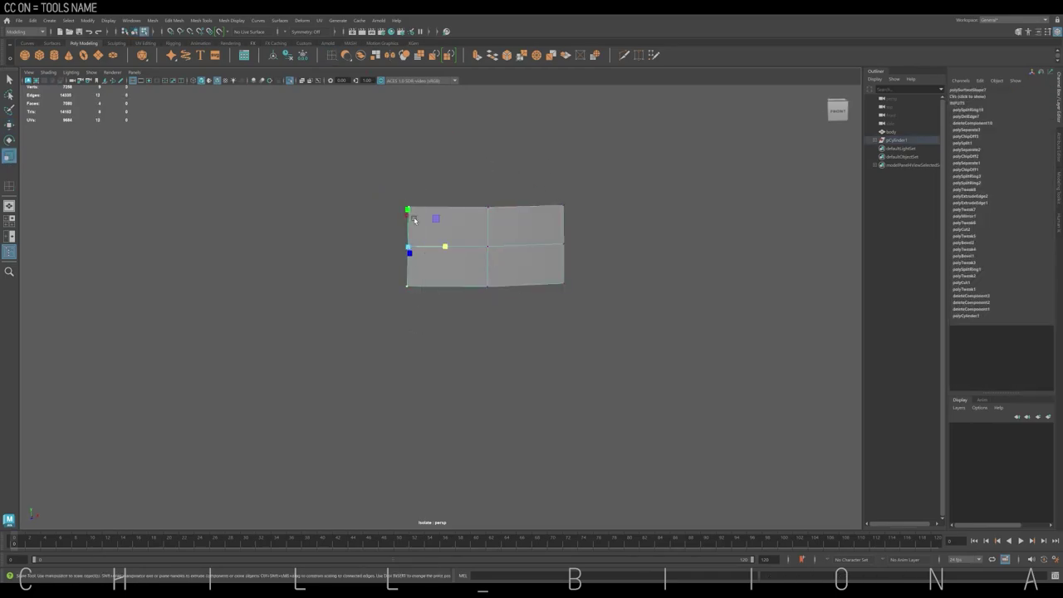
drag(487, 208, 486, 218)
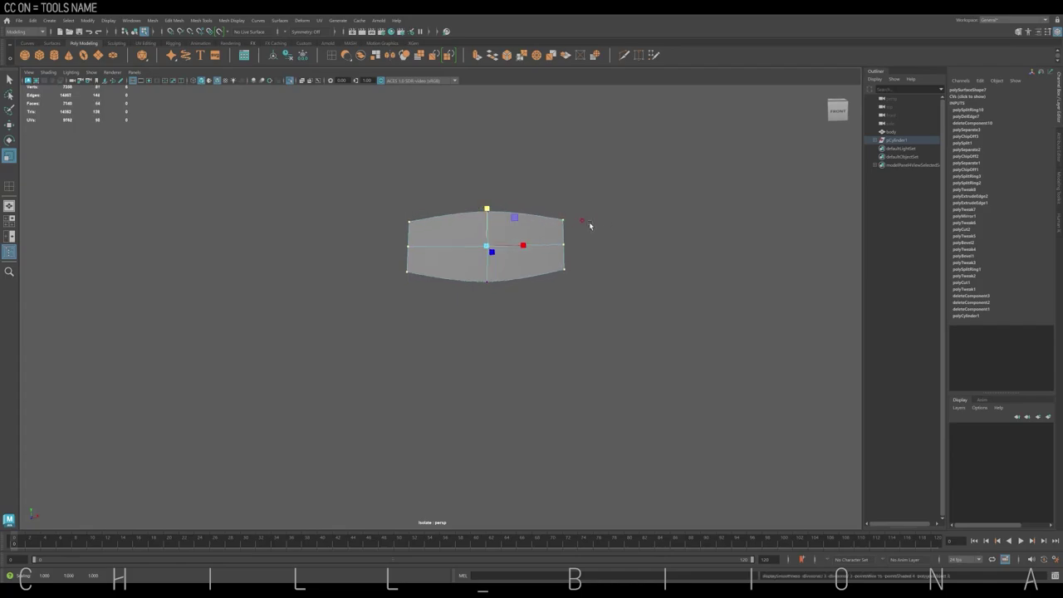
drag(390, 207, 401, 271)
drag(521, 245, 515, 246)
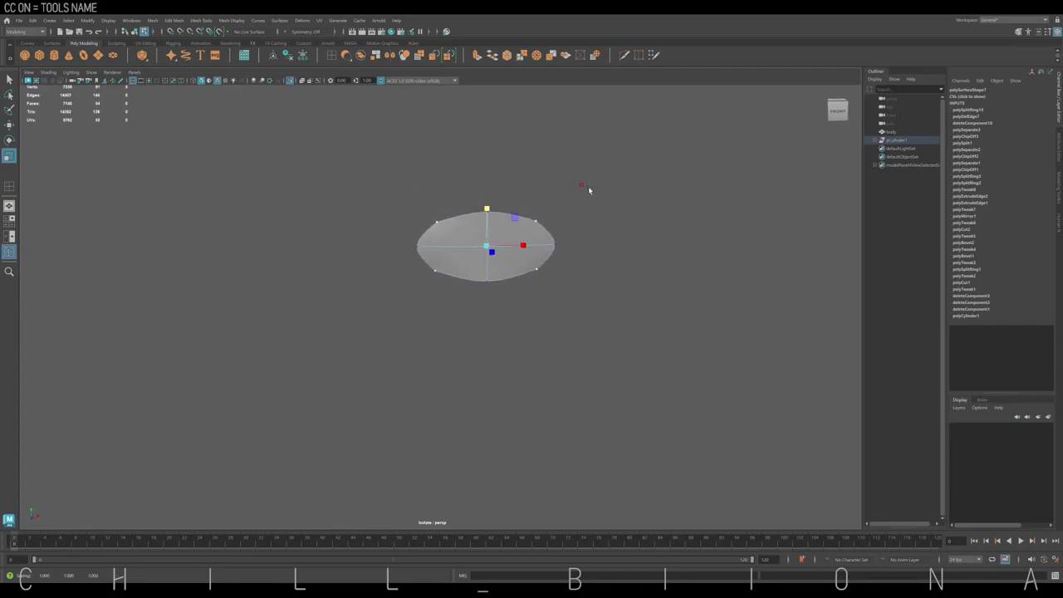
- Extrude the hexagon into a thick plate and reverse its face normals via Mesh Display
key(1)
click(478, 56)
alt+drag(507, 249, 555, 268)
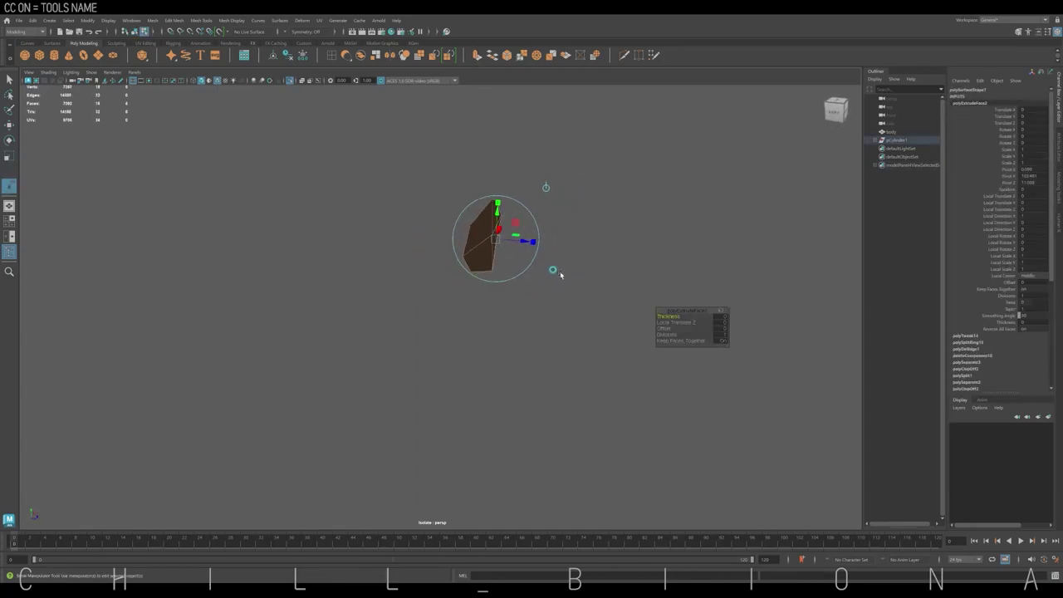
alt+drag(593, 184, 588, 186)
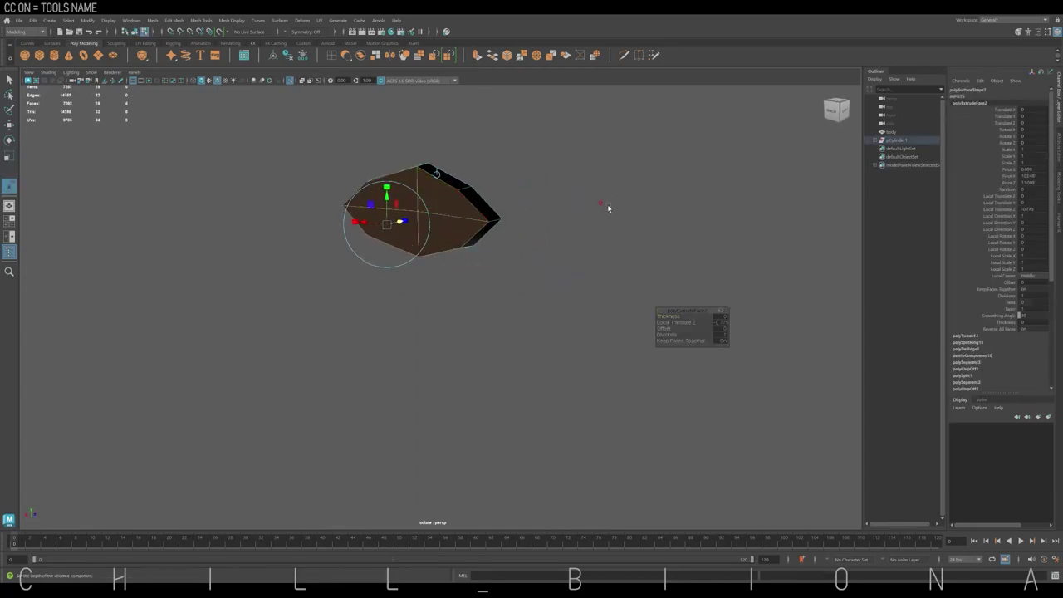
click(608, 208)
right_click(569, 178)
click(201, 20)
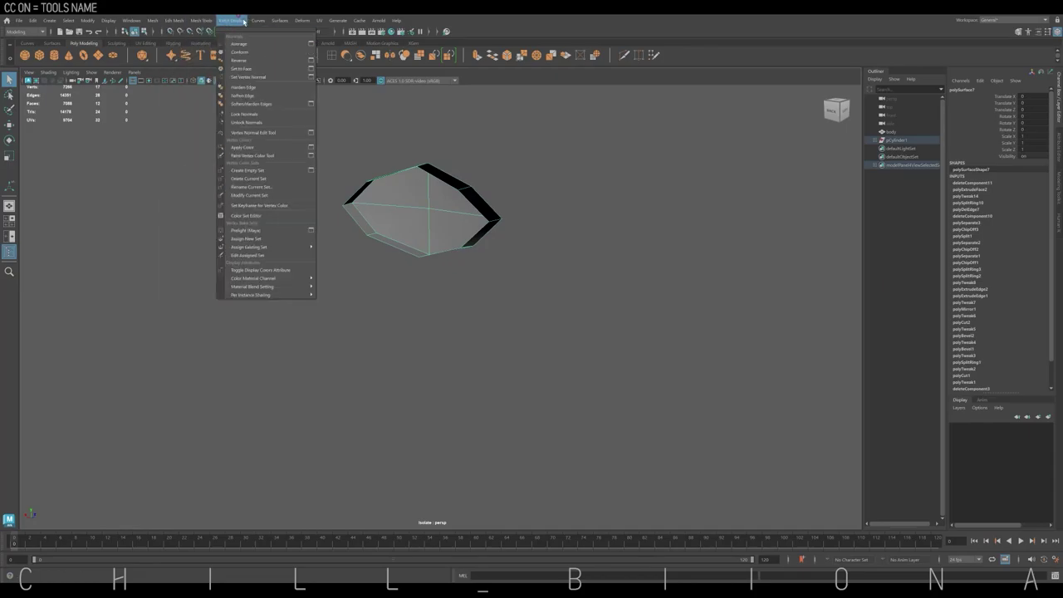
click(253, 60)
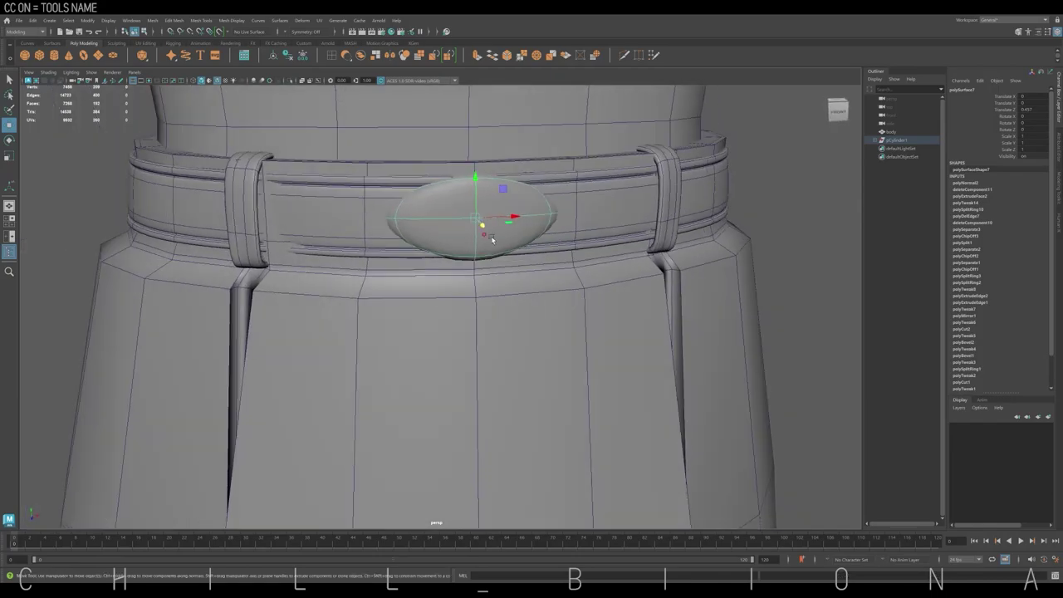
- Scale the buckle narrower, then slightly wider, into a rounded oval
alt+drag(492, 240, 524, 235)
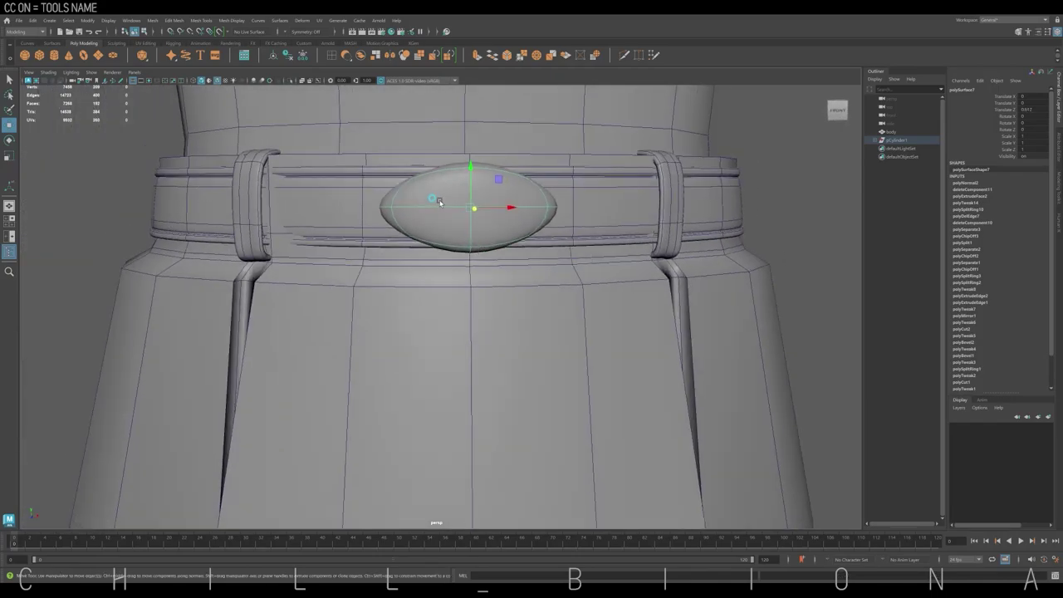
key(r)
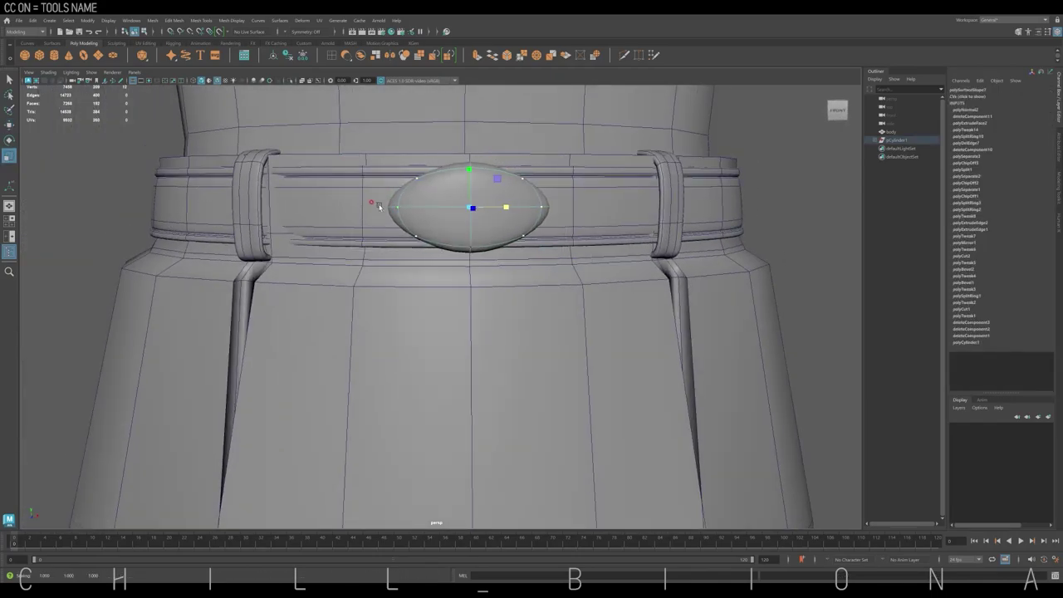
drag(516, 197, 509, 206)
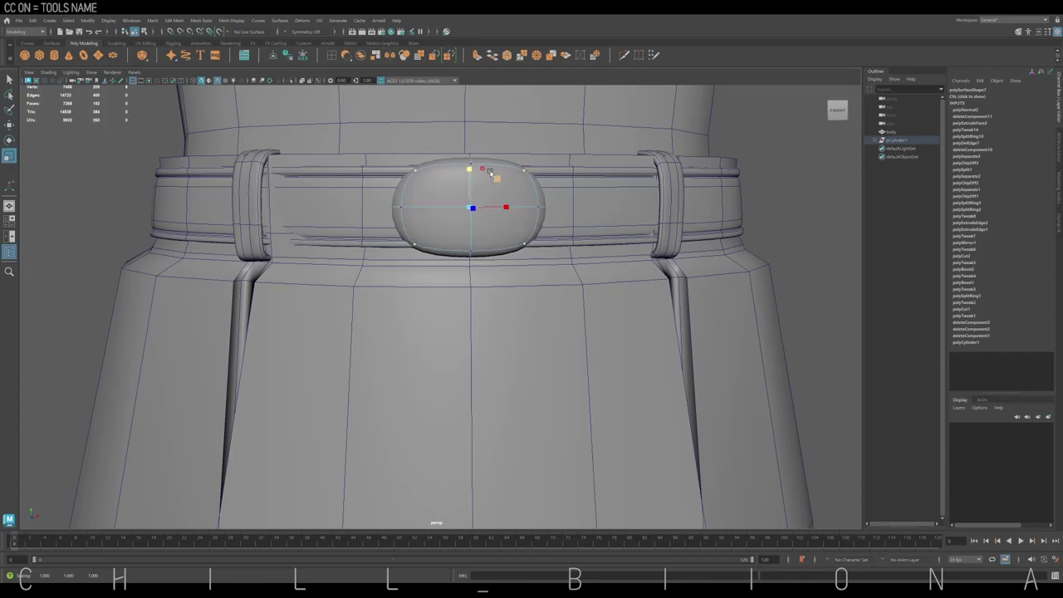
drag(551, 213, 510, 207)
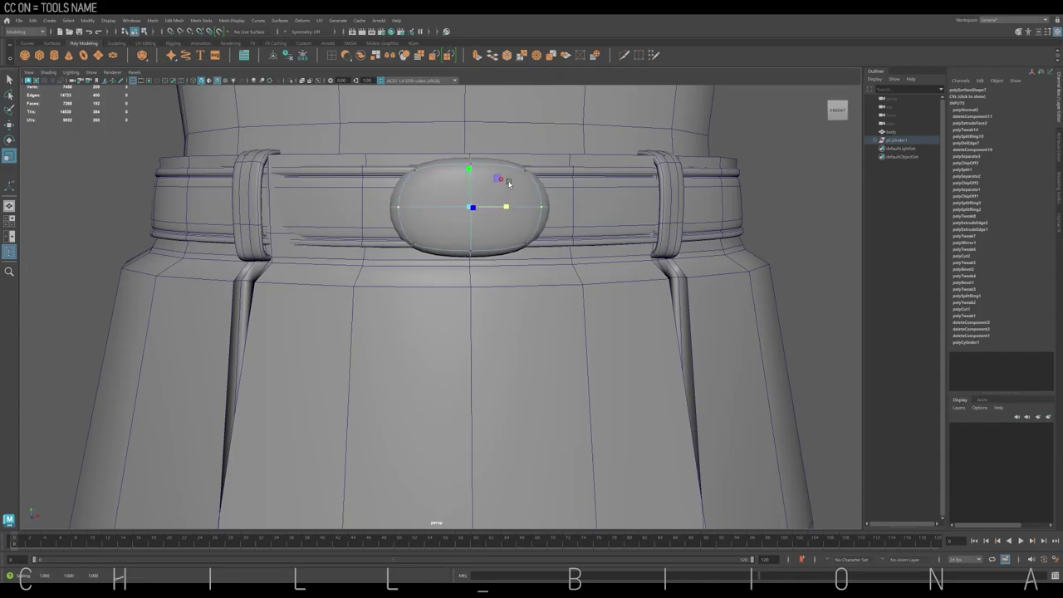
key(w)
- Isolate the buckle, insert an edge loop across it, and smooth the mesh
key(1)
scroll(493, 181, up, 3)
click(289, 80)
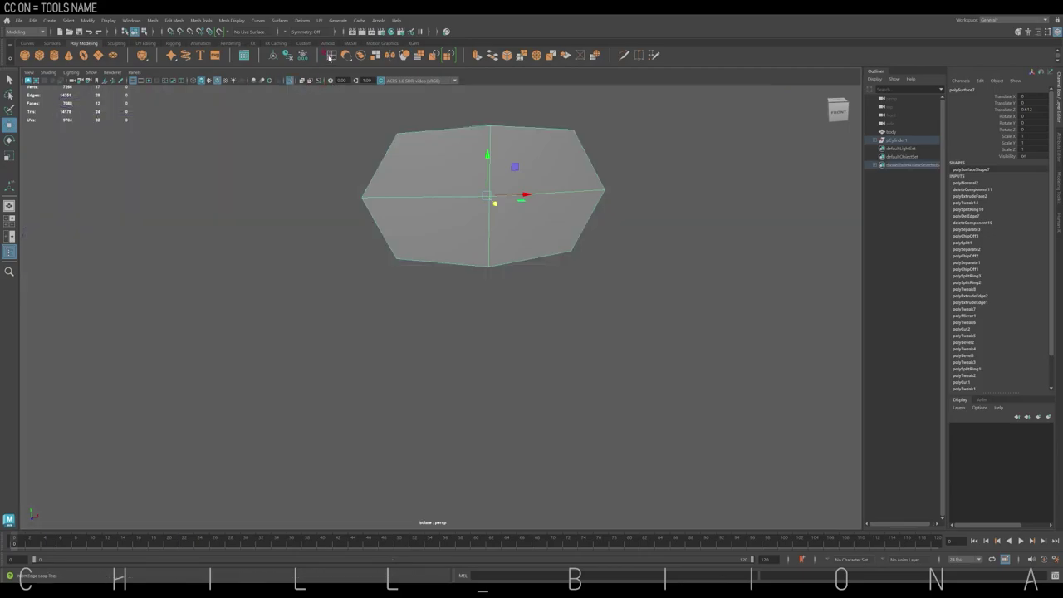
click(330, 55)
alt+drag(374, 166, 451, 161)
key(3)
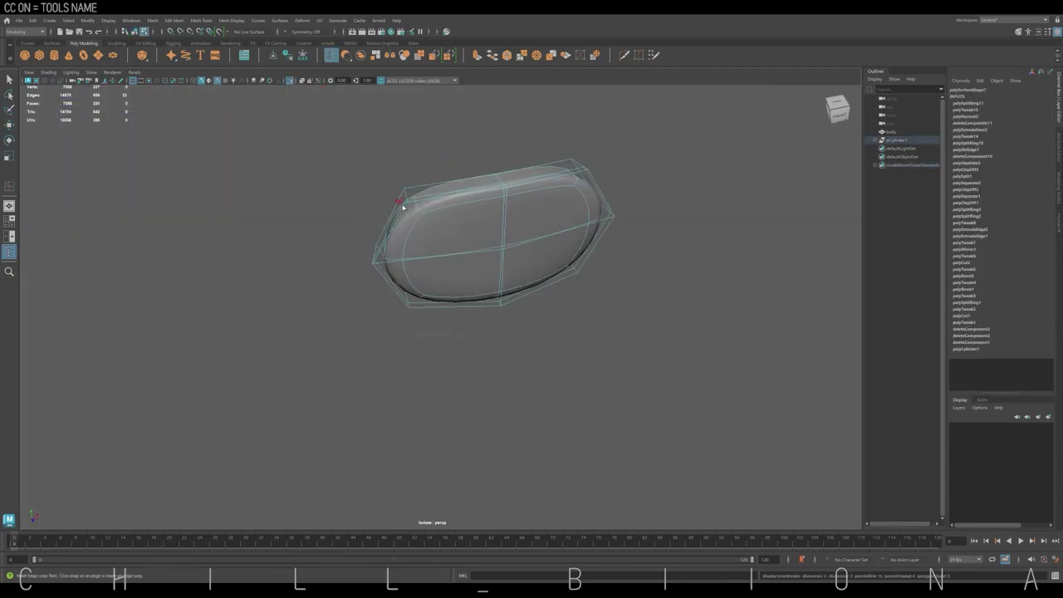
key(1)
key(w)
shift+right_drag(510, 261, 673, 187)
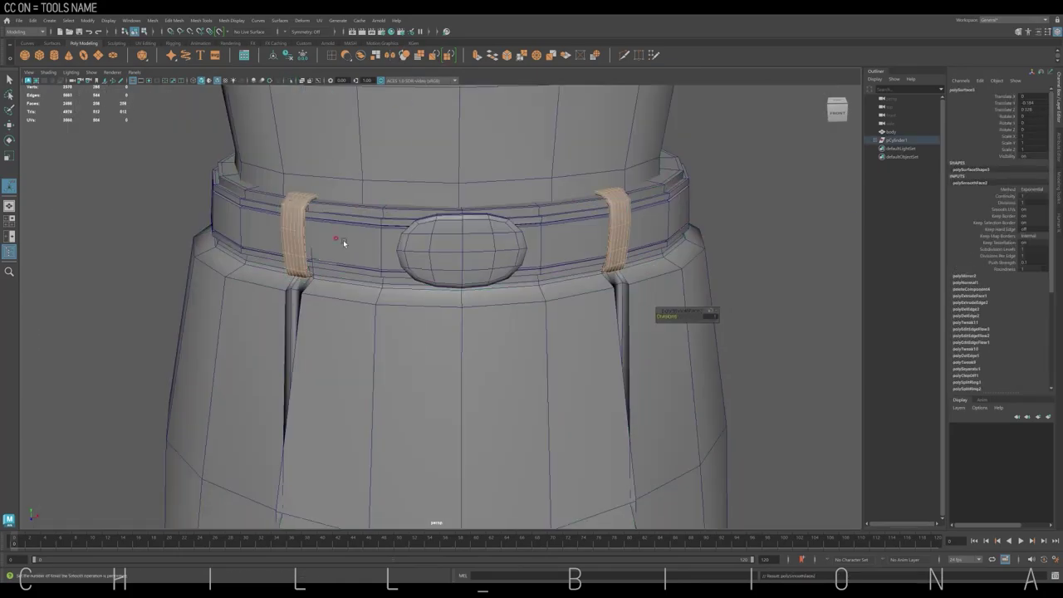
- Select the belt band and skirt together and smooth both meshes
click(343, 240)
click(408, 327)
shift+right_drag(408, 327, 615, 325)
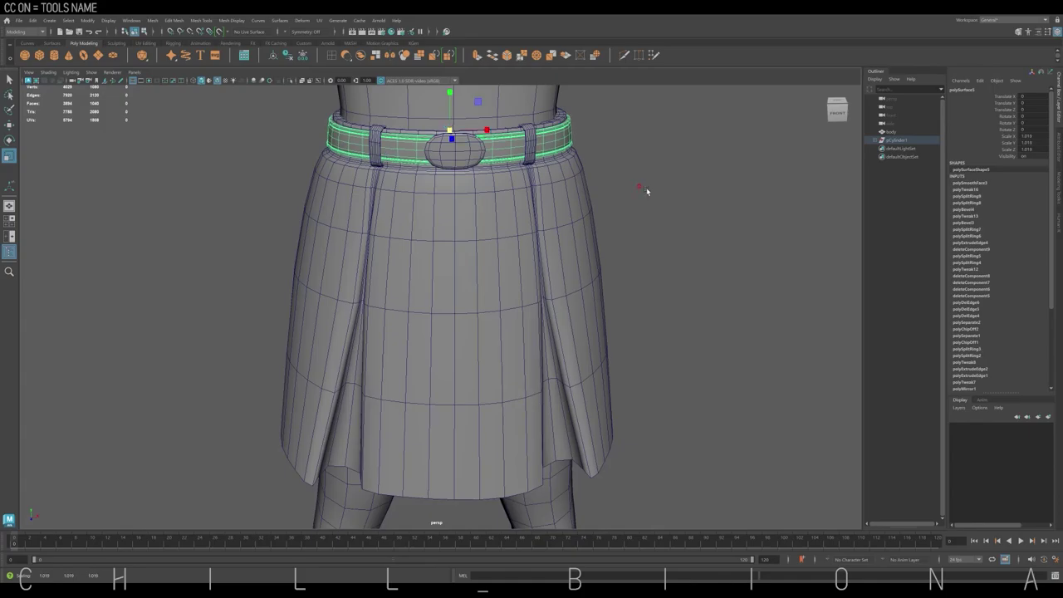
- Extrude the skirt alone with a thickness of -0.5 and isolate it
click(647, 192)
alt+middle_drag(625, 253, 622, 214)
scroll(427, 269, down, 5)
scroll(436, 264, up, 1)
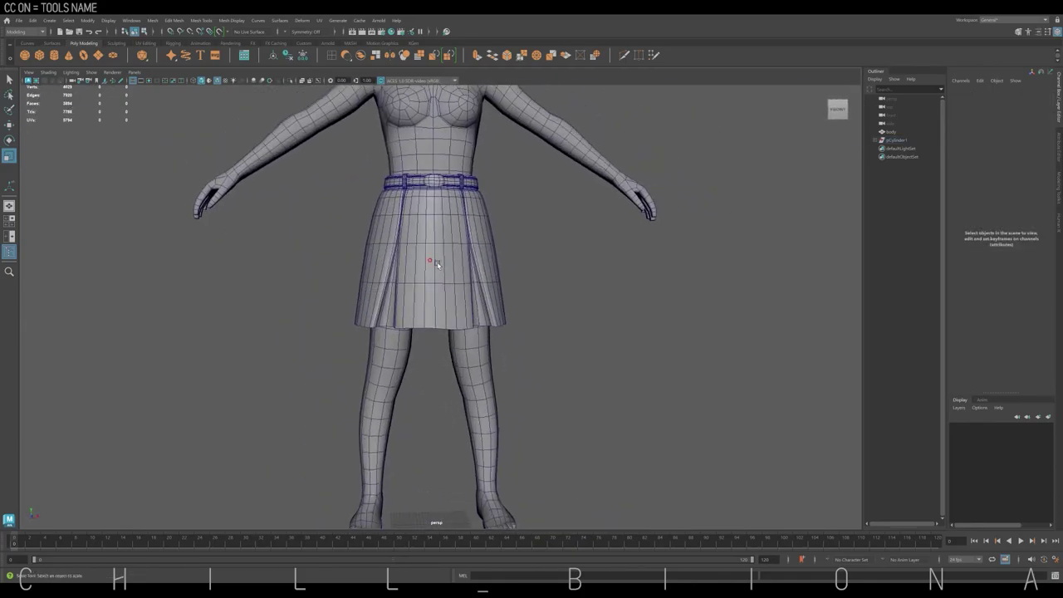
key(ctrl+e)
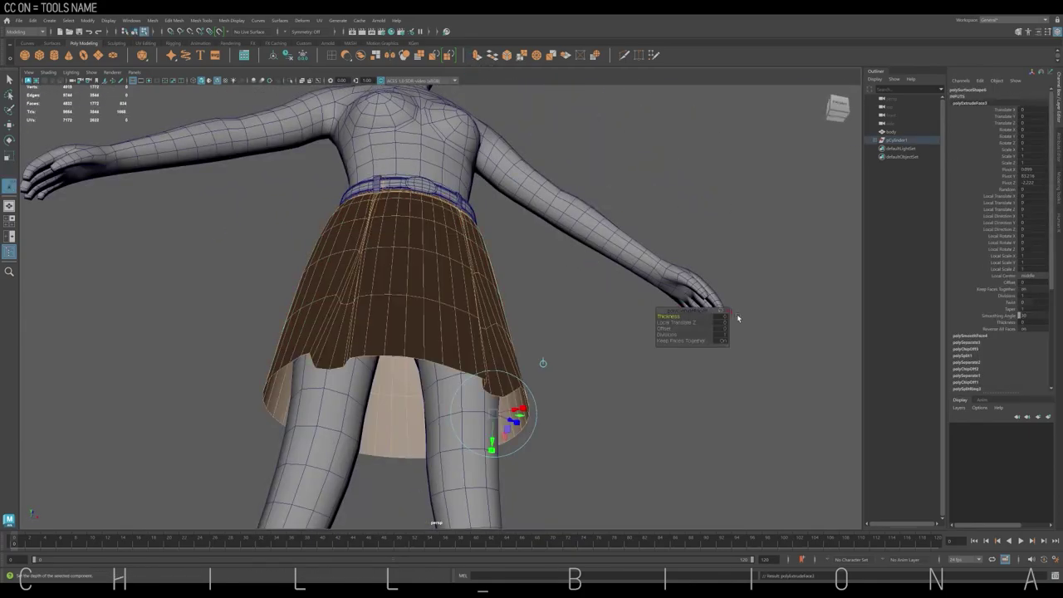
text(-0.5)
key(Return)
right_drag(535, 304, 434, 349)
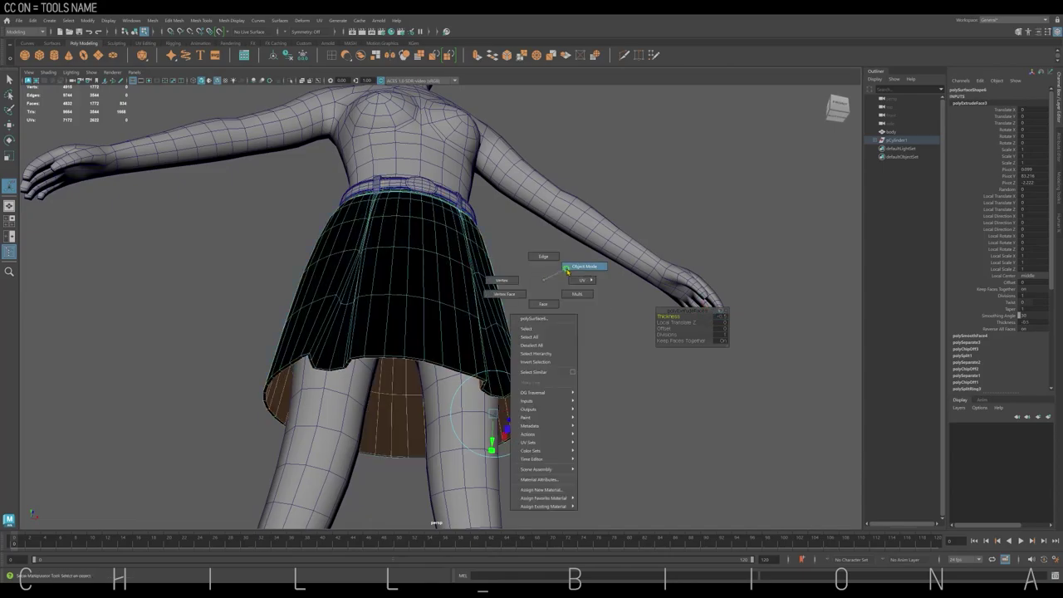
key(ctrl+1)
scroll(469, 219, up, 3)
- Delete the inner face loop around the skirt's top rim
alt+drag(469, 218, 361, 200)
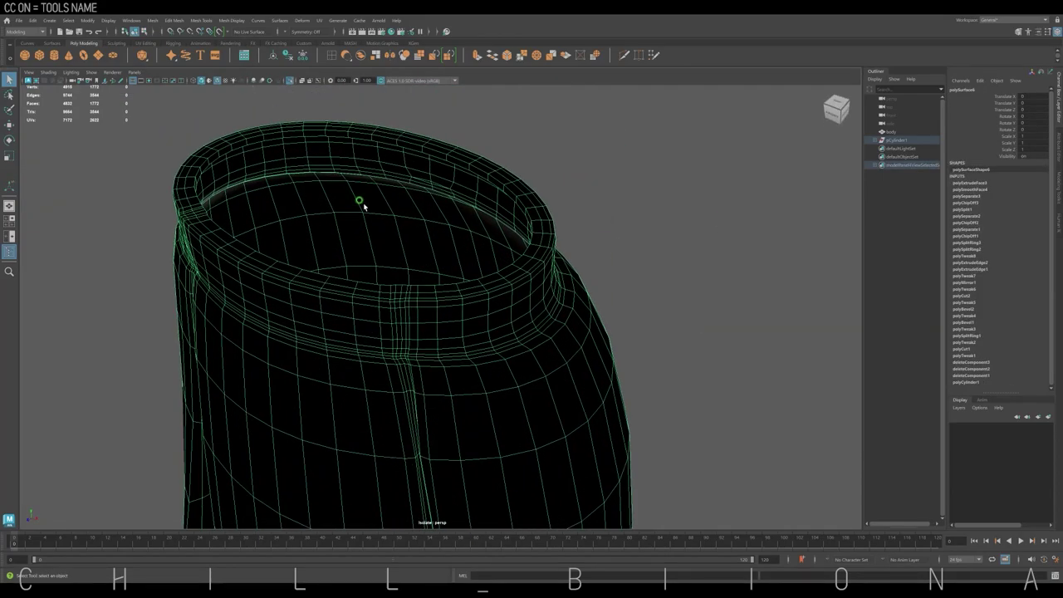
right_drag(415, 241, 408, 268)
scroll(454, 221, up, 3)
double_click(423, 225)
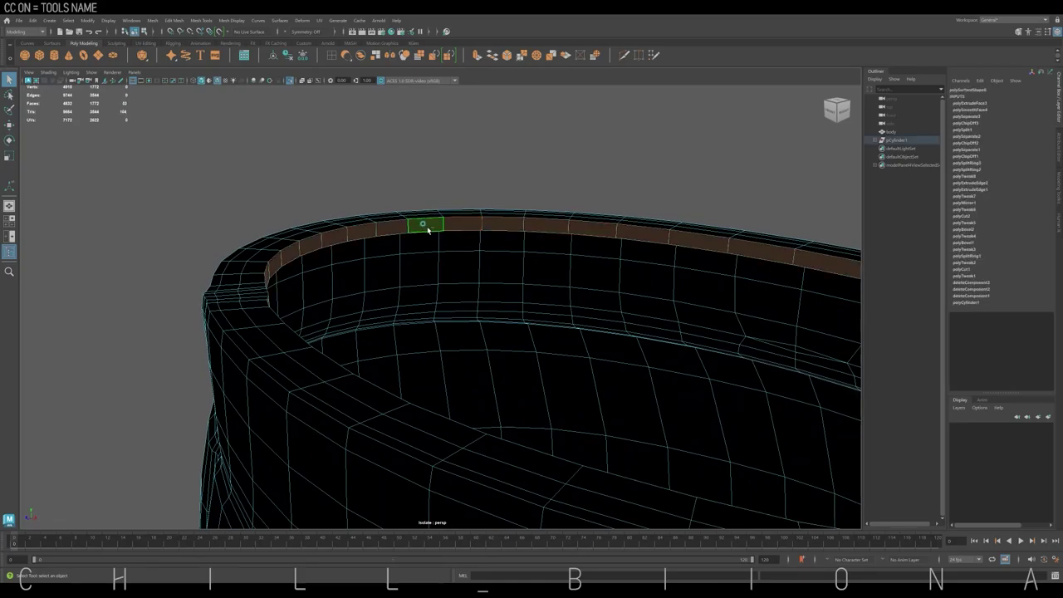
alt+drag(453, 256, 404, 268)
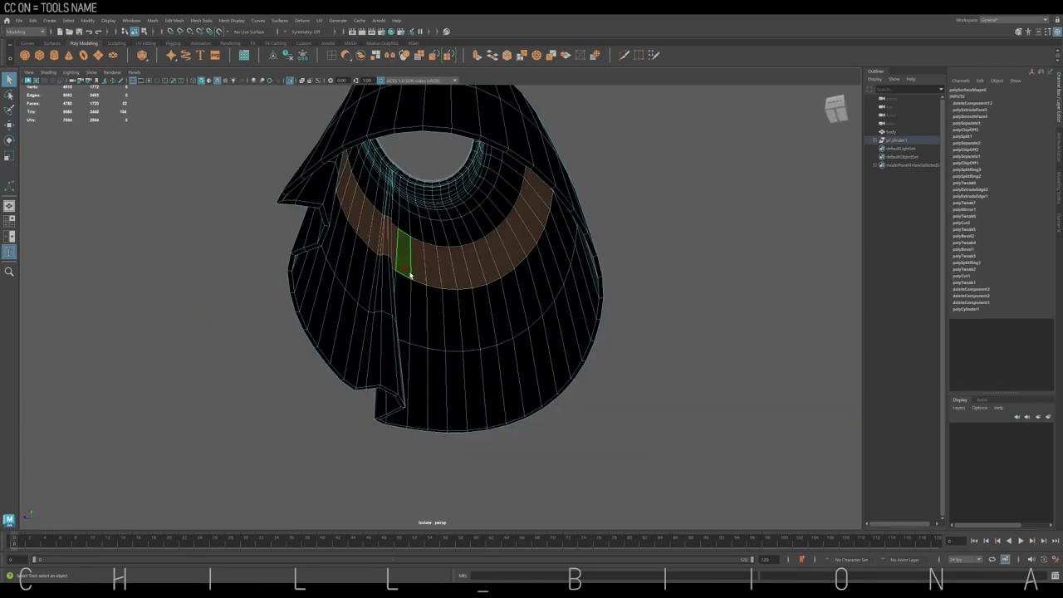
key(Delete)
- Reverse the skirt's normals so the outside shades grey, then show the body again
key(F8)
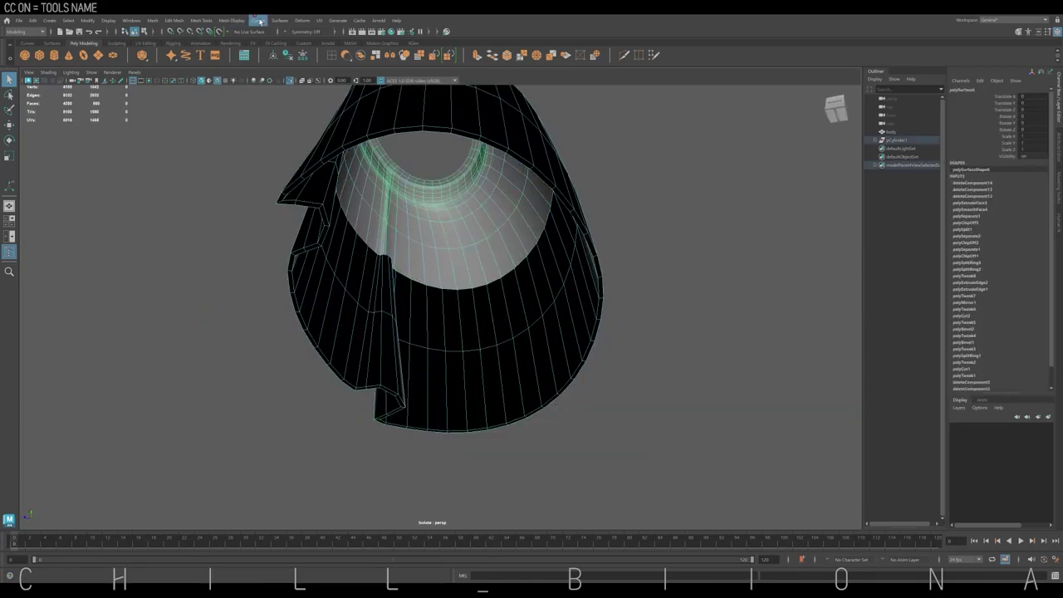
click(233, 20)
click(245, 53)
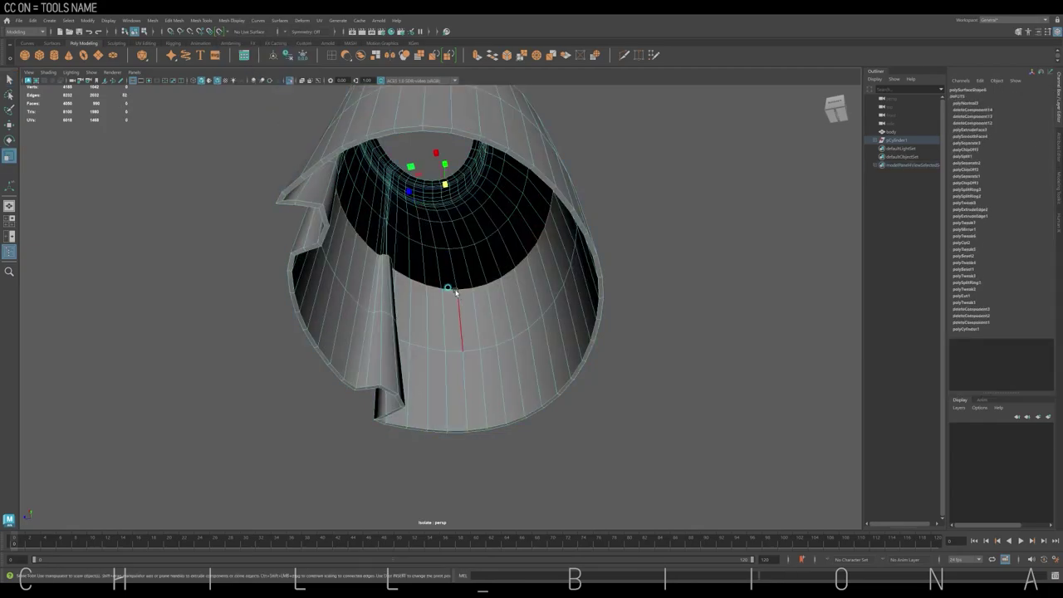
click(521, 55)
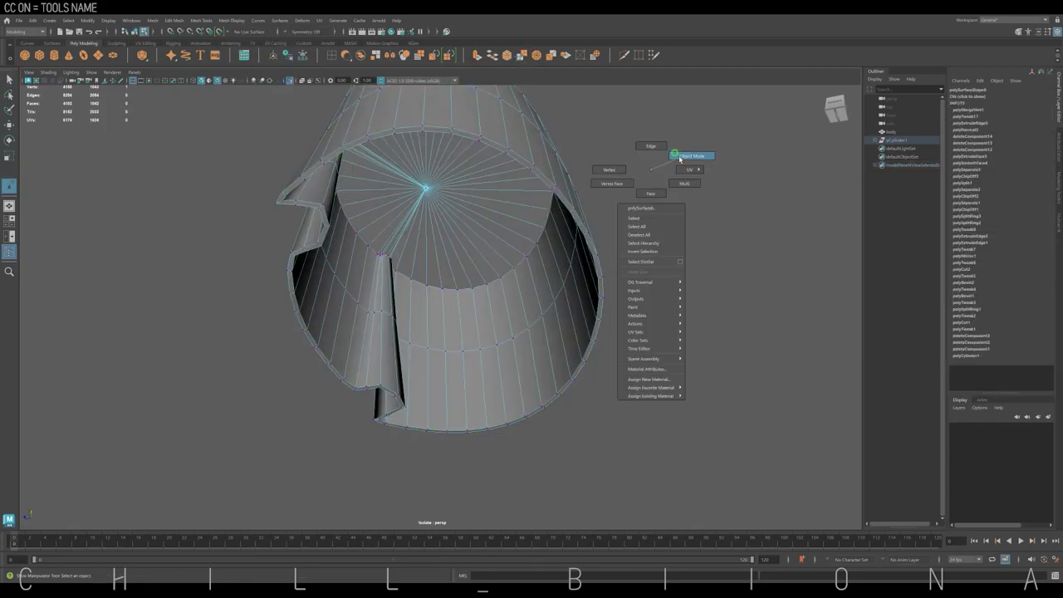
right_drag(631, 195, 694, 158)
mouse_move(631, 195)
alt+mouse_down()
mouse_move(457, 230)
mouse_move(570, 260)
mouse_move(614, 304)
alt+mouse_up()
key(ctrl+1)
scroll(615, 304, down, 5)
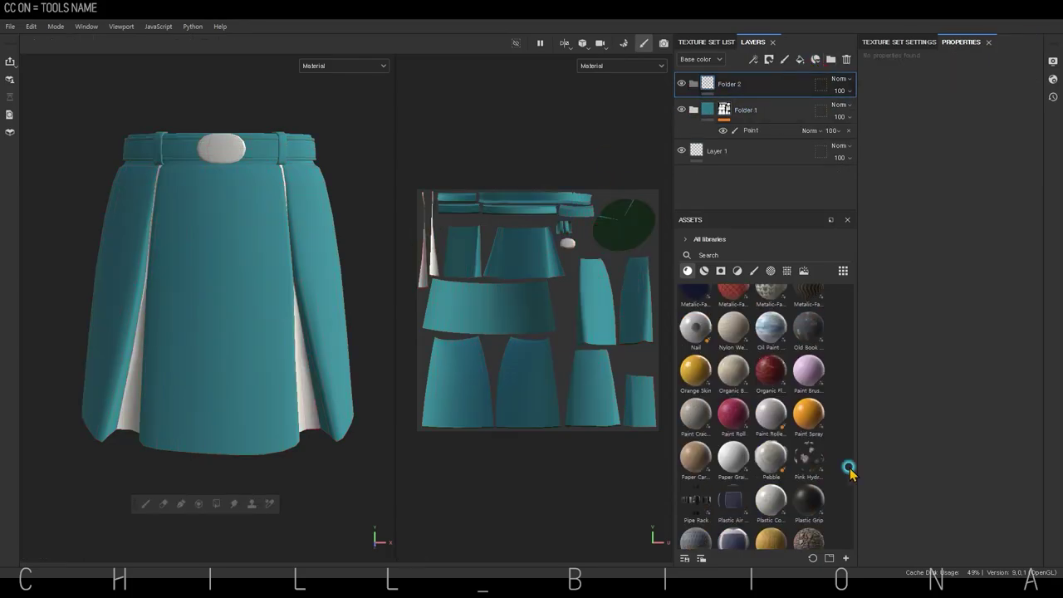
- Add Tartan Multicolored as a new fill layer and give Folder 2 a black mask
scroll(847, 470, down, 15)
scroll(850, 502, down, 5)
scroll(850, 501, down, 5)
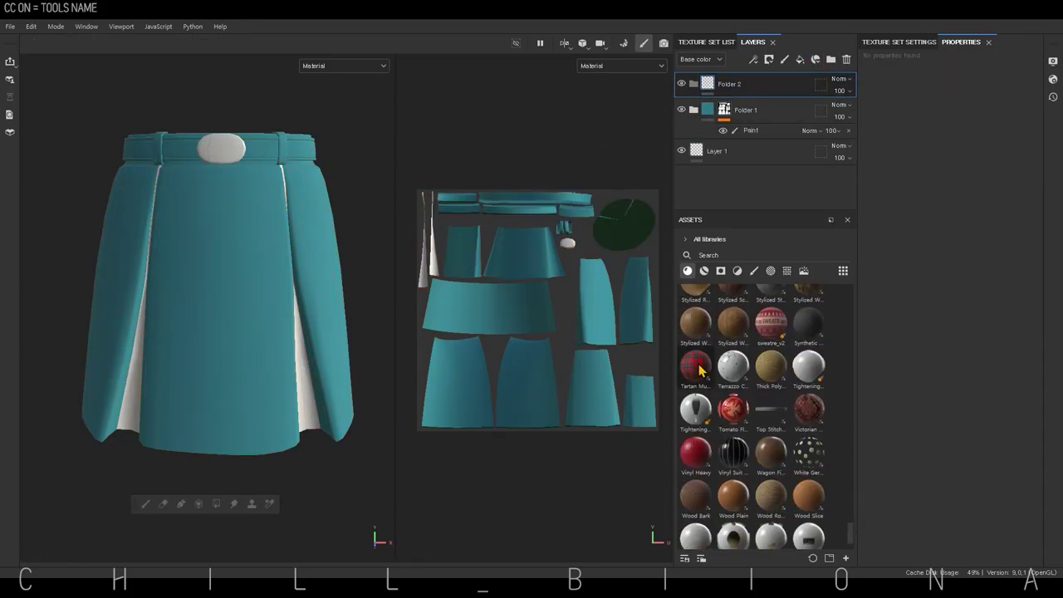
drag(696, 366, 736, 80)
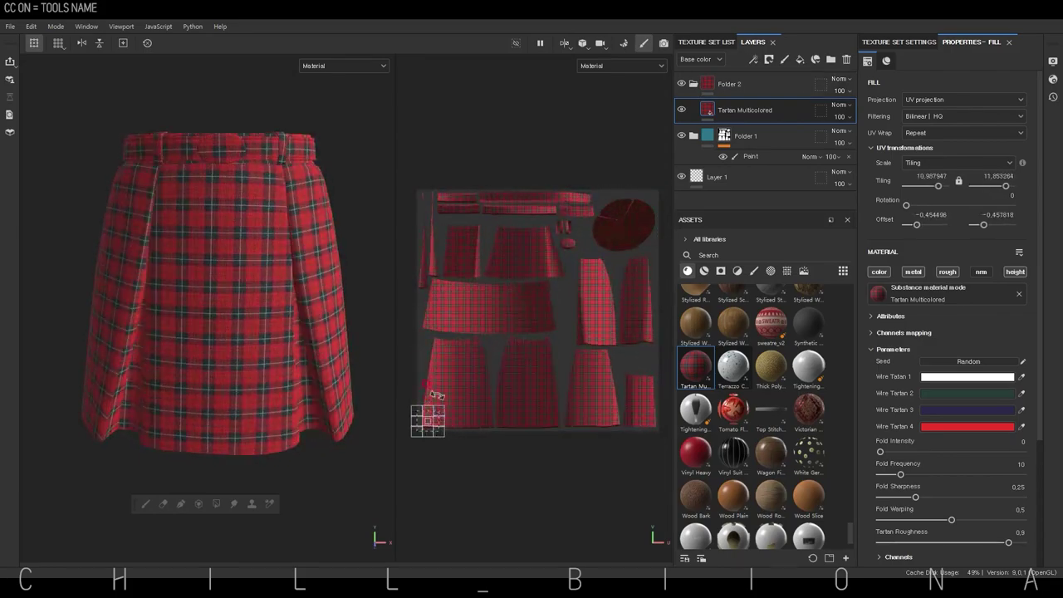
right_click(724, 83)
click(779, 453)
- Turn the Wire Tartan 4 stripe blue and add a Metal Polished layer on top
click(745, 125)
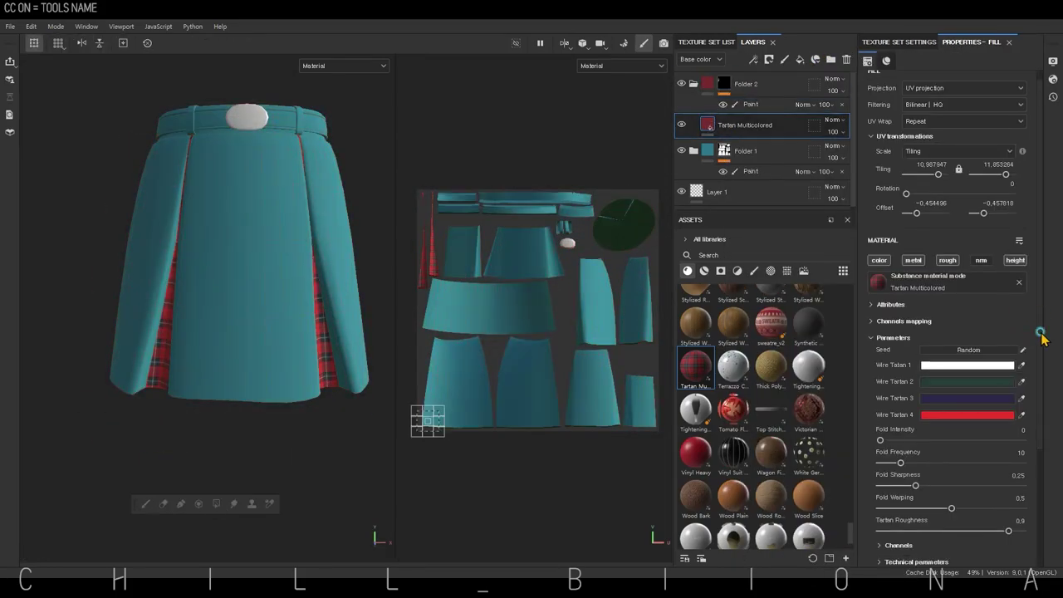
click(968, 326)
drag(926, 415, 926, 458)
click(906, 423)
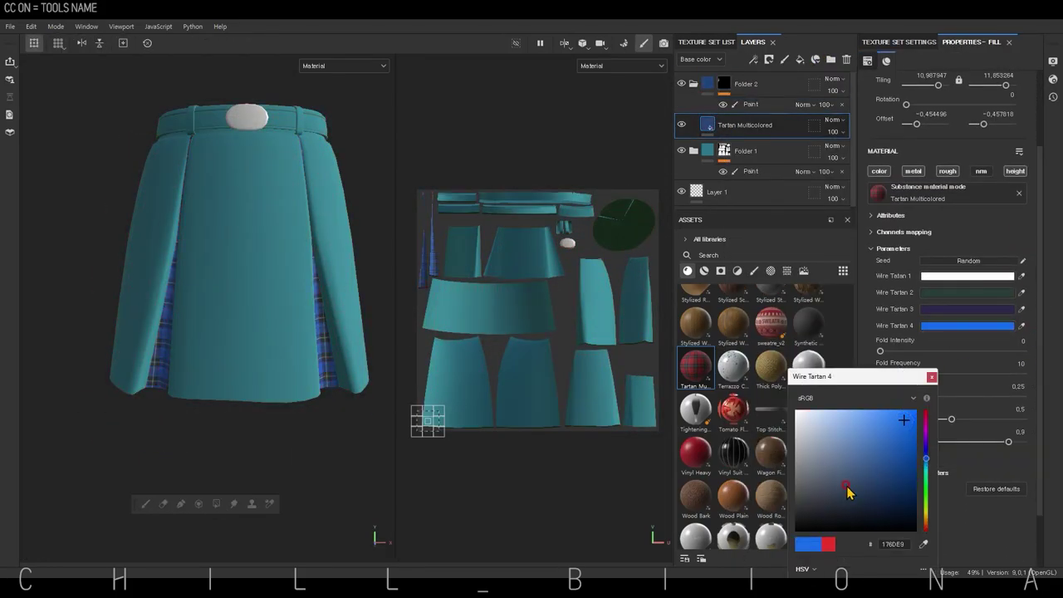
scroll(850, 410, down, 5)
drag(771, 481, 723, 83)
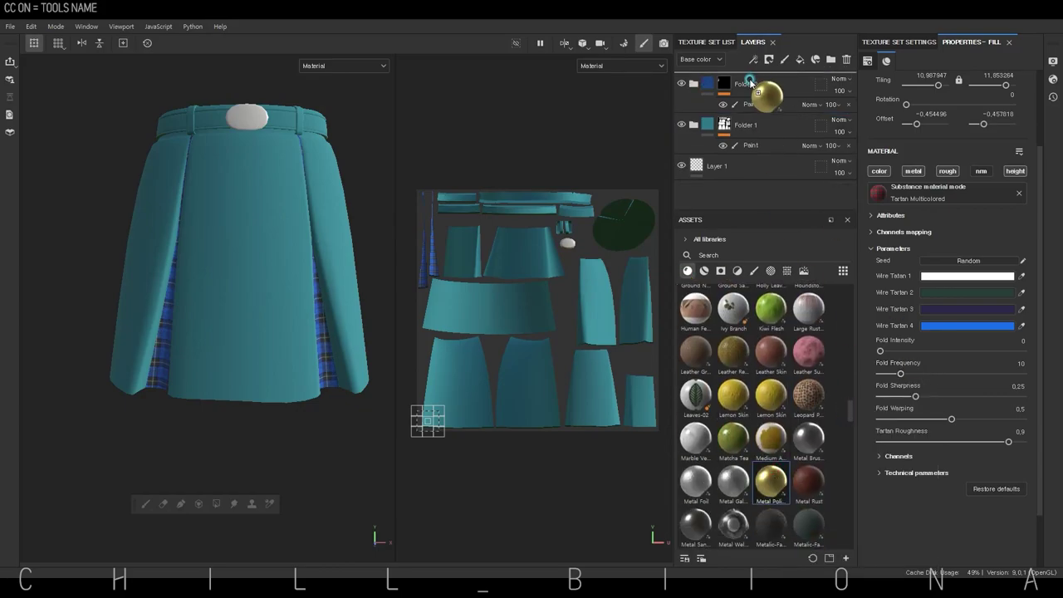
- Add a black mask to the Metal Polished layer so brass shows only on the buckle
right_click(722, 84)
click(784, 60)
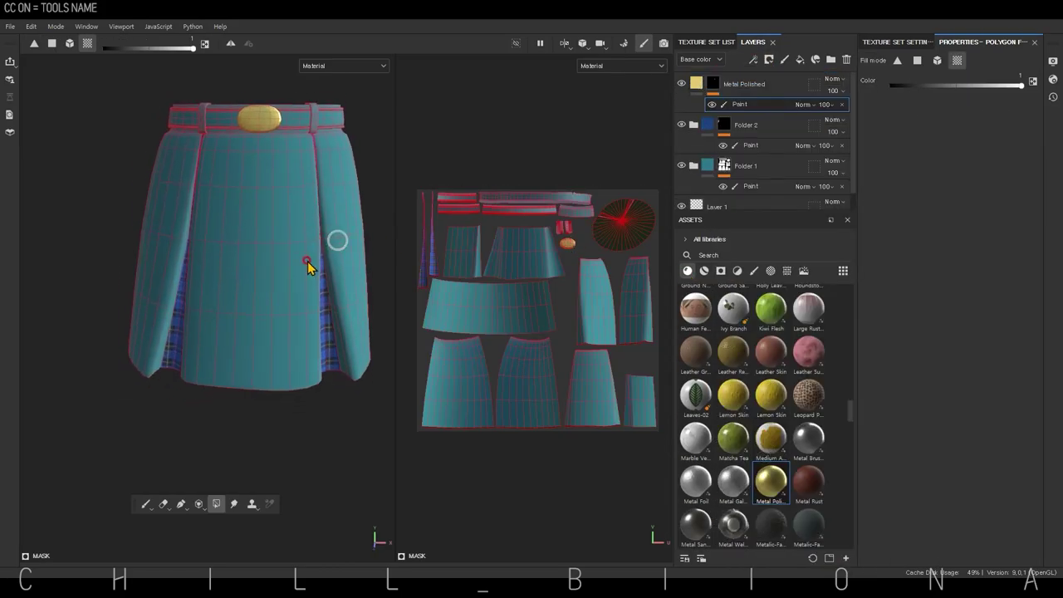
key(ctrl+z)
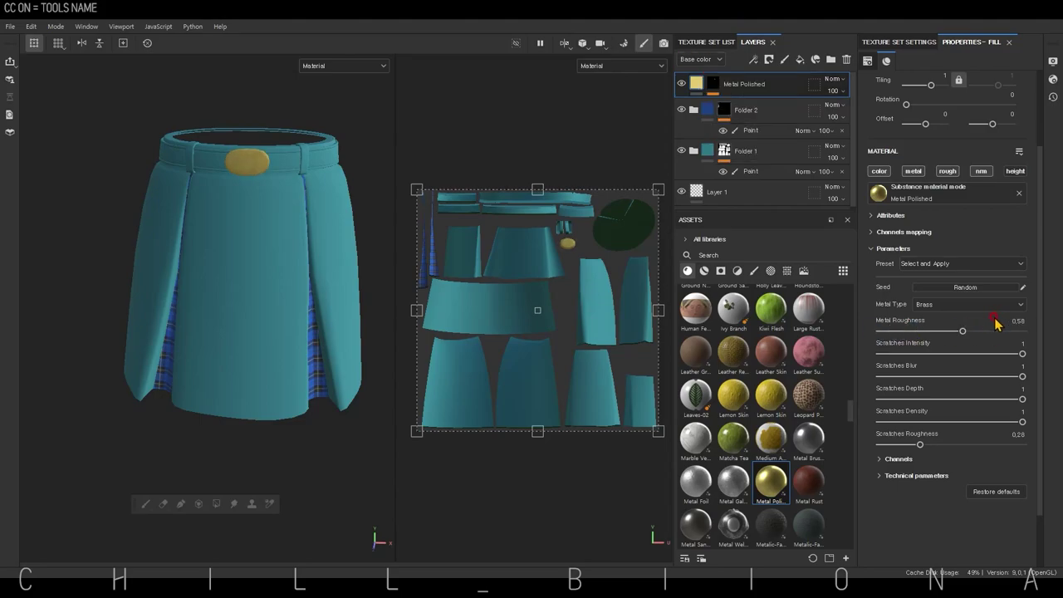
- Duplicate the teal Fill layer 1 and give the copy a lighter teal base colour
click(748, 192)
click(907, 247)
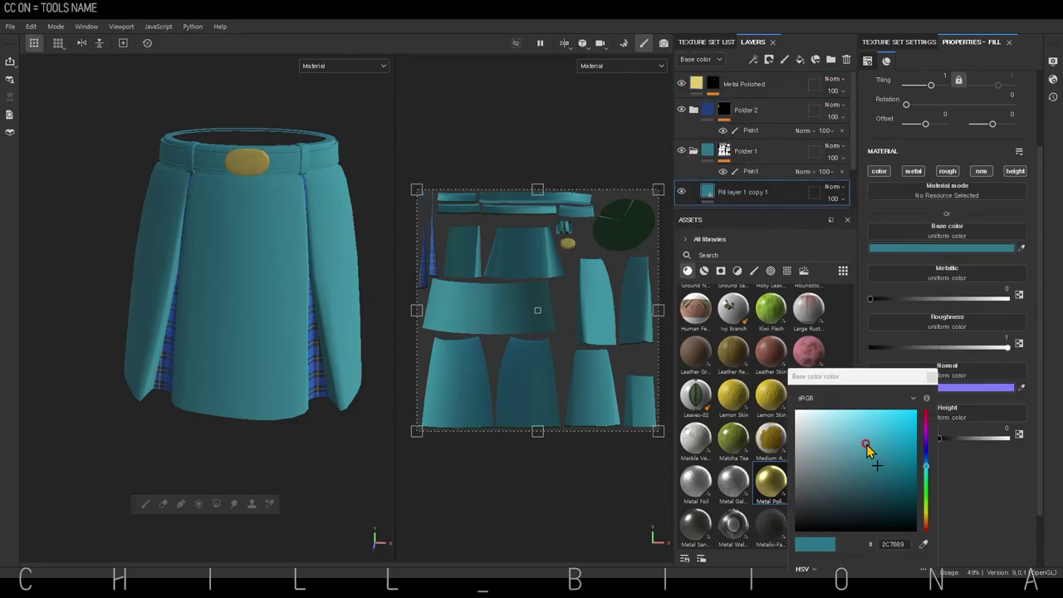
click(863, 432)
- Give the copied layer a black mask with a fill effect using a Cloth Fold pattern, scaled down
scroll(748, 166, down, 2)
right_click(731, 162)
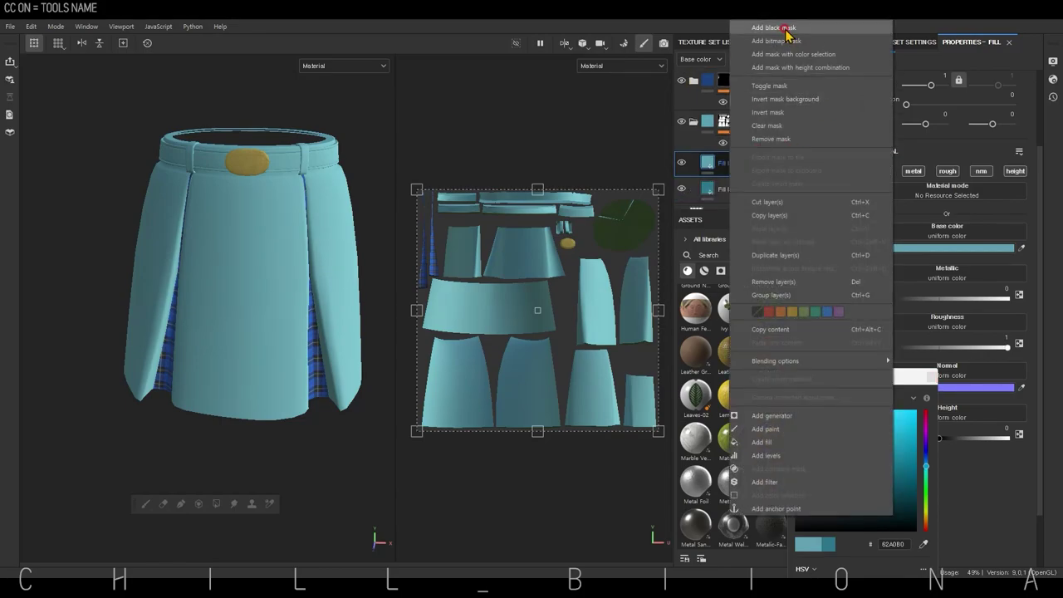
click(787, 27)
right_click(840, 183)
click(726, 396)
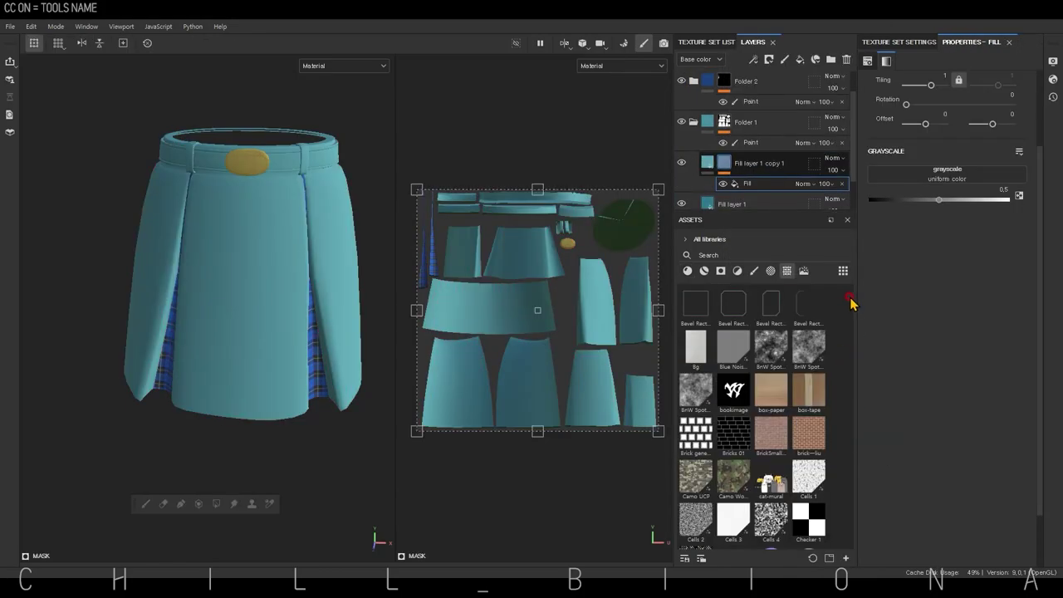
scroll(851, 303, down, 5)
drag(732, 383, 947, 176)
drag(657, 189, 496, 371)
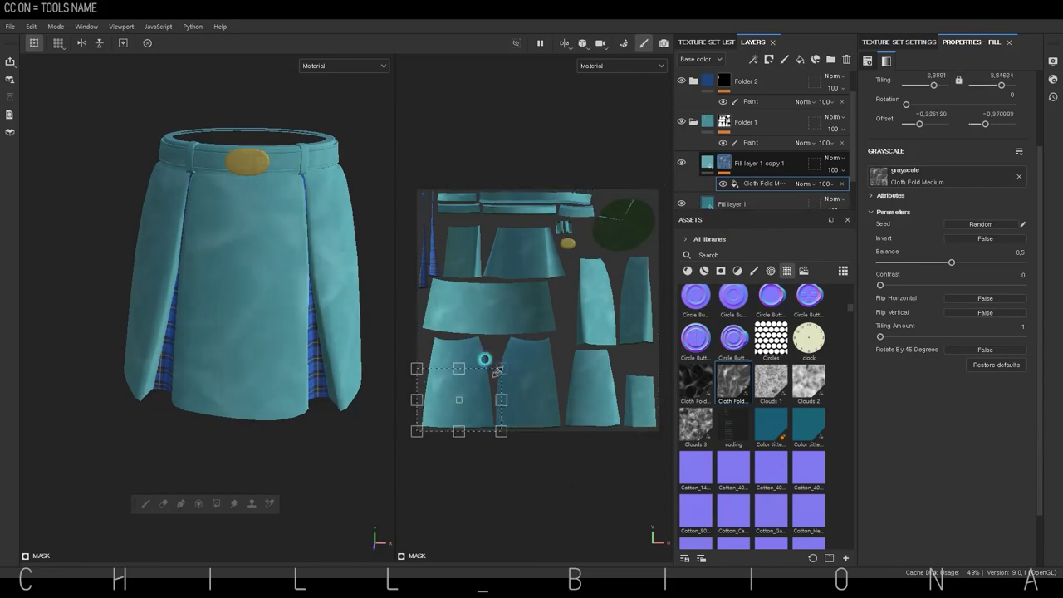
- Put Cloth Fold Large into the mask, turn it across the skirt, and raise the layer's height
click(748, 162)
click(922, 247)
mouse_move(696, 384)
mouse_down()
mouse_move(943, 218)
mouse_move(750, 204)
mouse_up()
drag(474, 379, 555, 340)
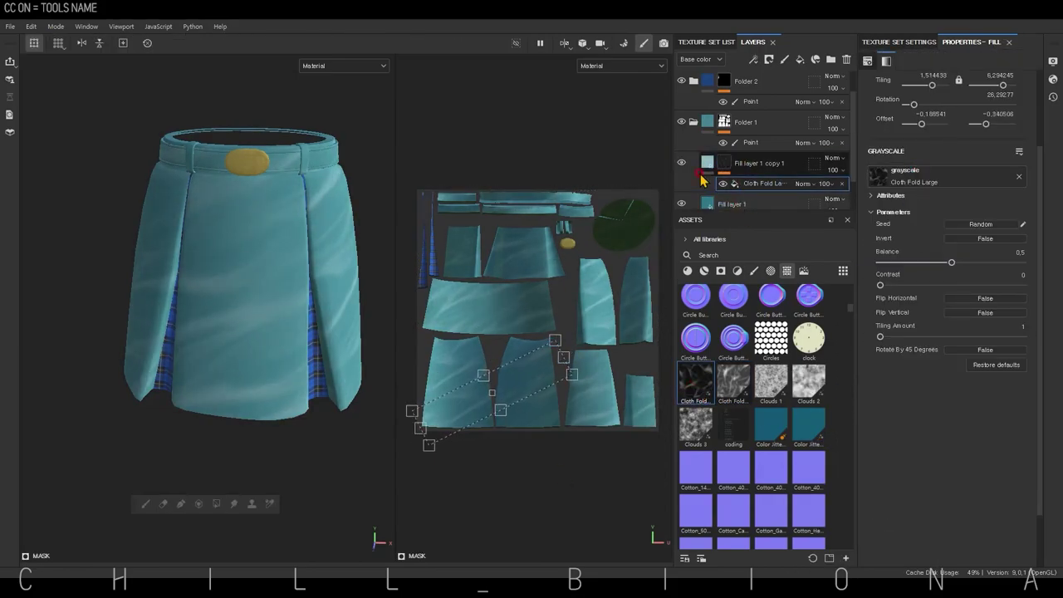
click(702, 177)
click(939, 439)
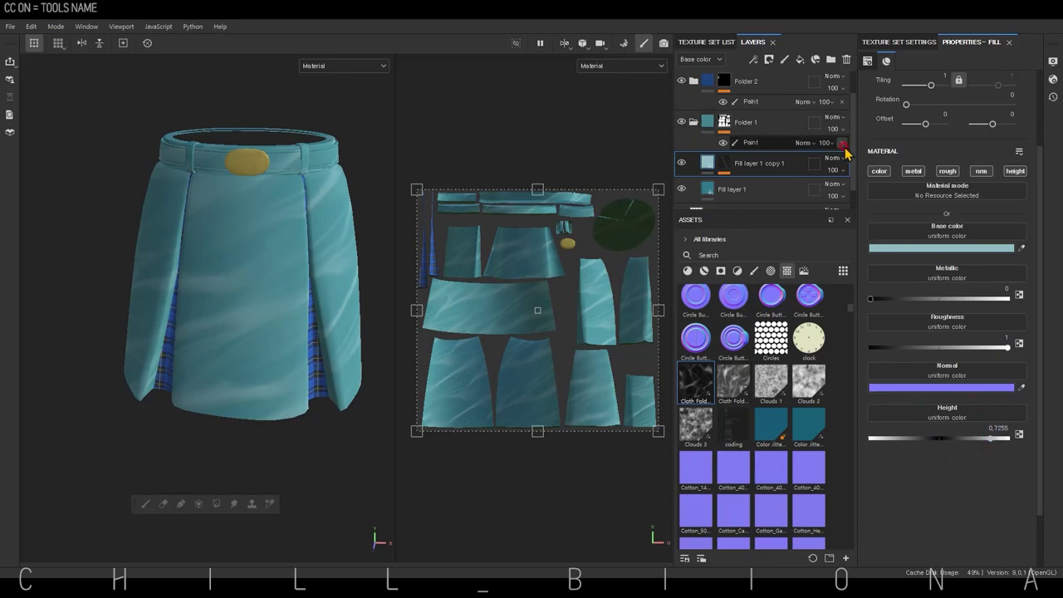
click(831, 170)
text(55)
- Adjust the Cloth Fold Large fill's rotation, tiling and contrast into diagonal wrinkle streaks
click(851, 186)
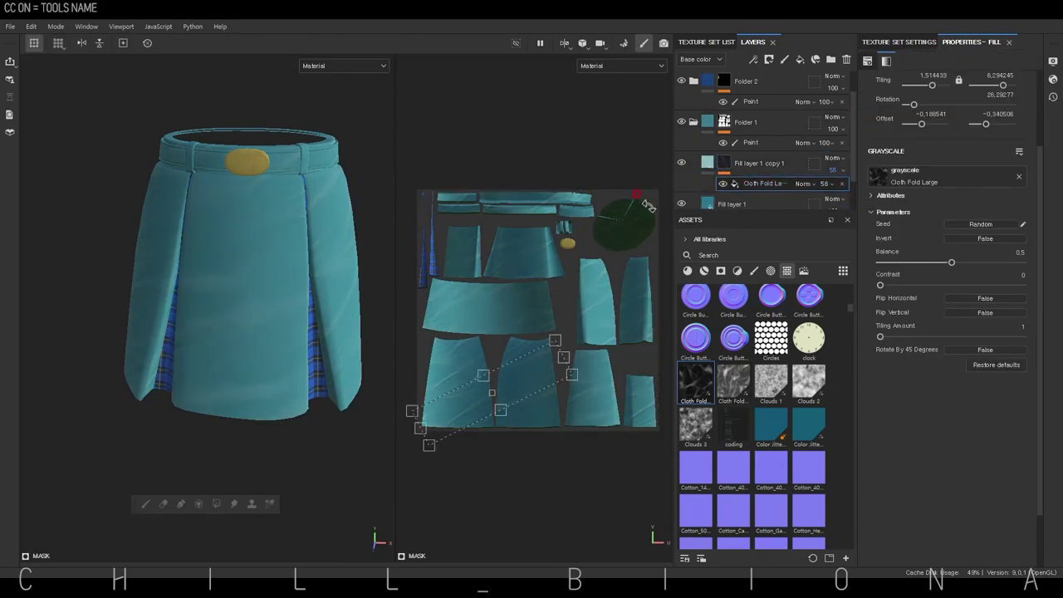
drag(648, 205, 560, 437)
drag(880, 336, 905, 340)
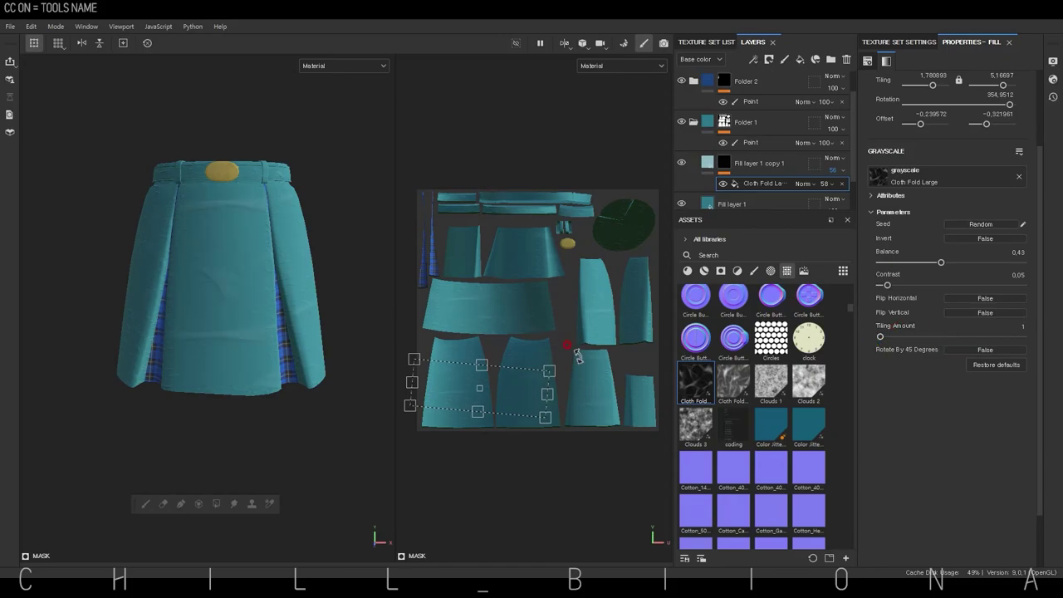
drag(578, 355, 473, 339)
drag(888, 285, 893, 285)
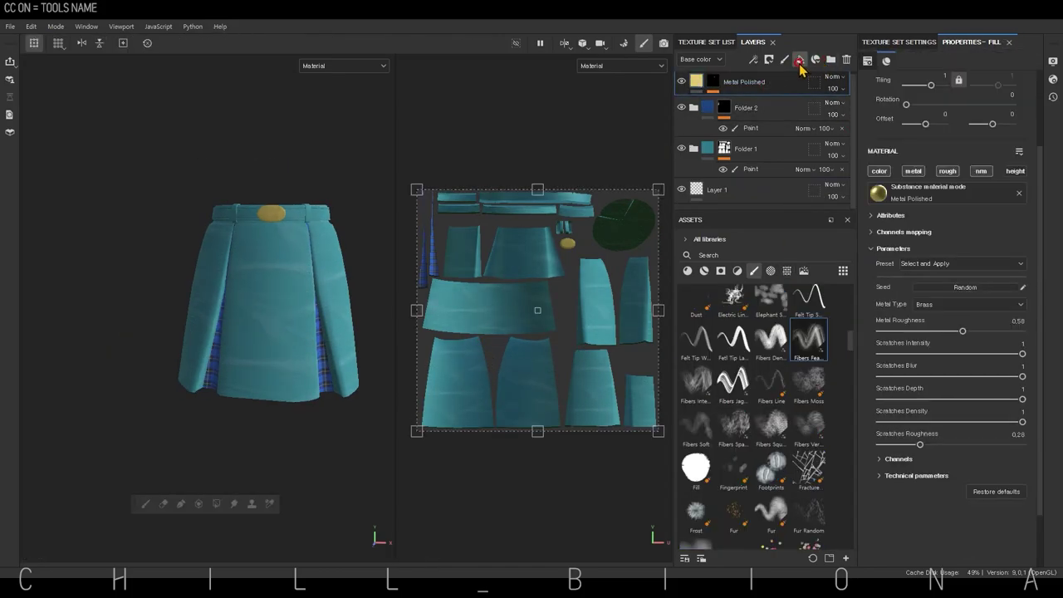
- Set the new fill layer to Overlay blending, full roughness and white base colour
click(856, 246)
drag(911, 348, 1008, 347)
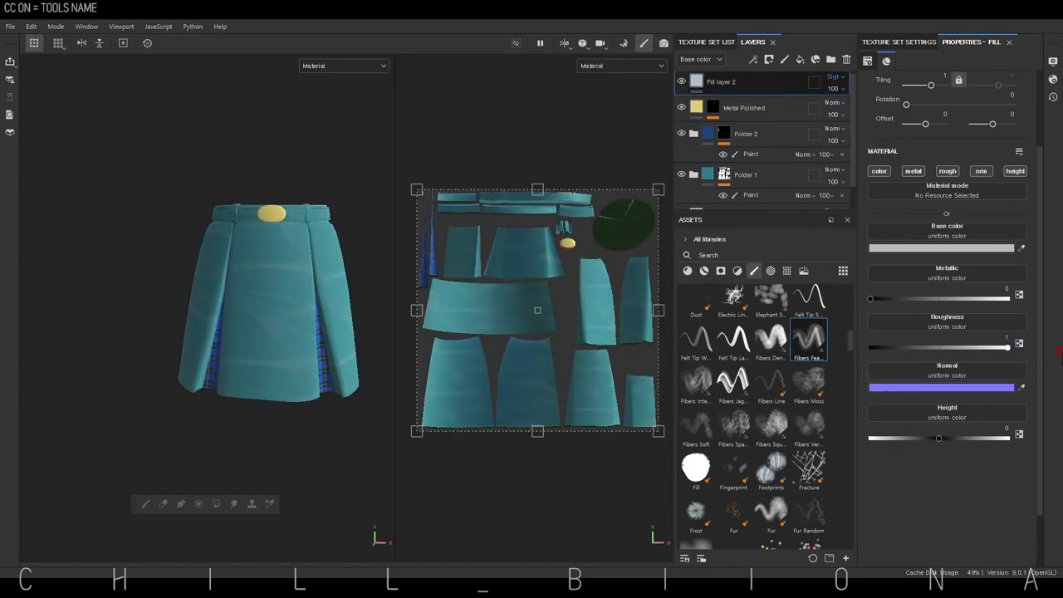
click(938, 248)
click(798, 487)
drag(799, 490, 797, 422)
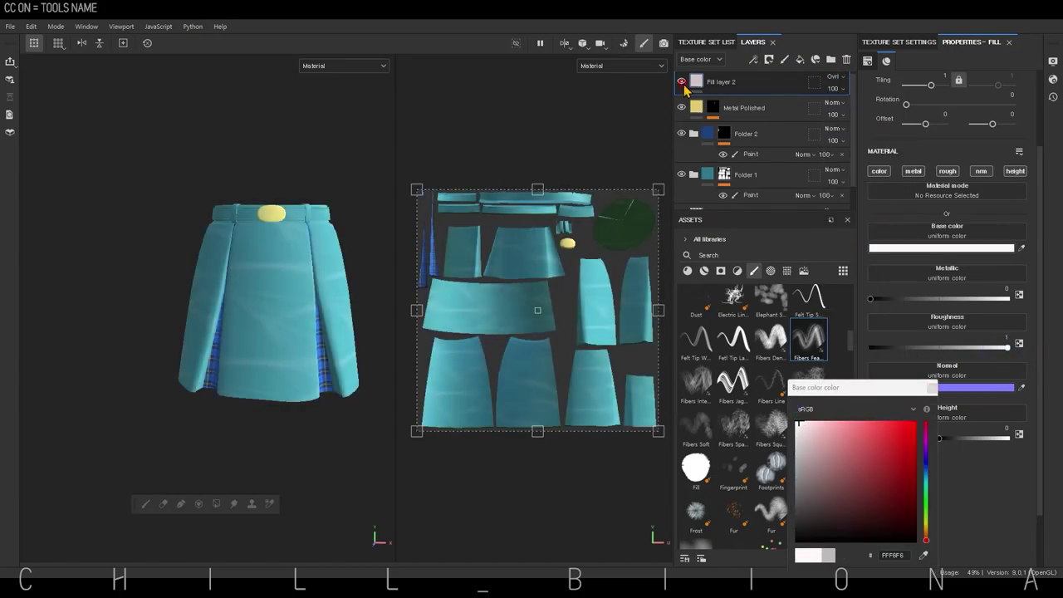
- Add a paint effect to the white layer, shrink the brush, and frame the skirt's lower part
right_click(712, 81)
click(720, 159)
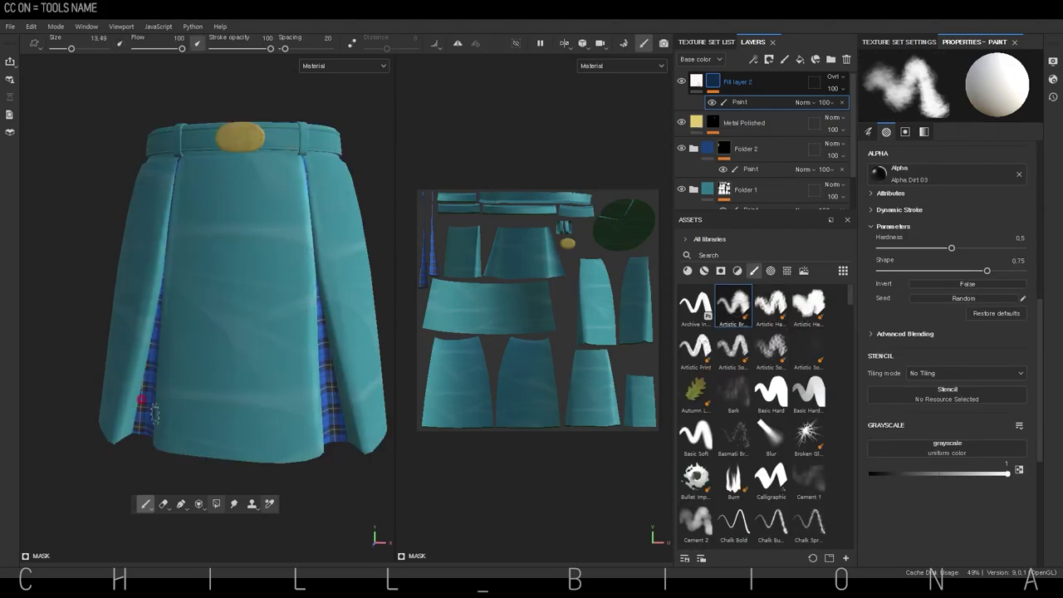
key([)
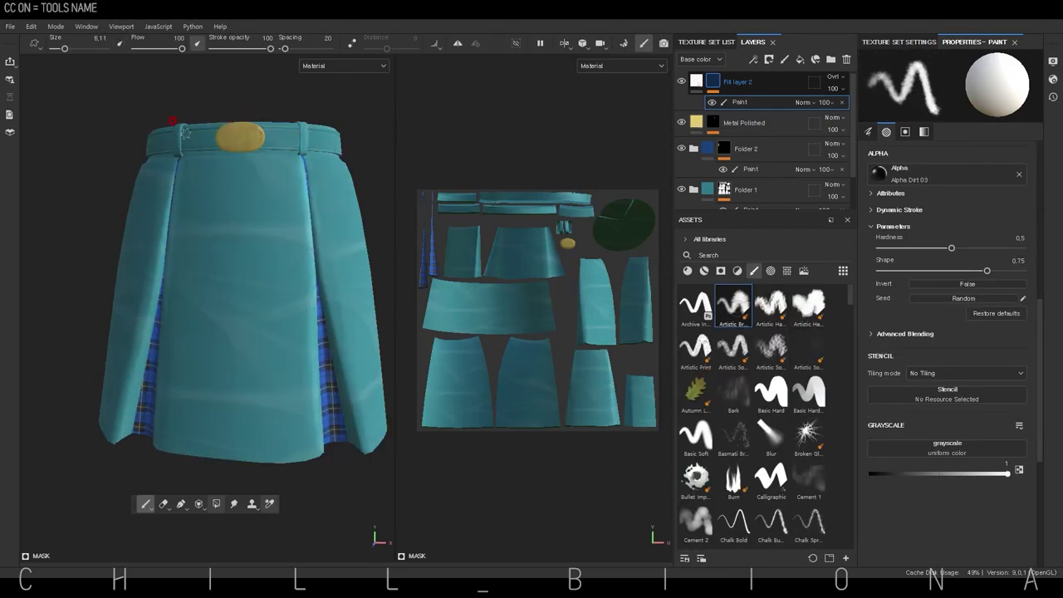
mouse_move(251, 301)
alt+mouse_down()
mouse_move(167, 188)
mouse_move(149, 294)
mouse_move(201, 174)
alt+mouse_up()
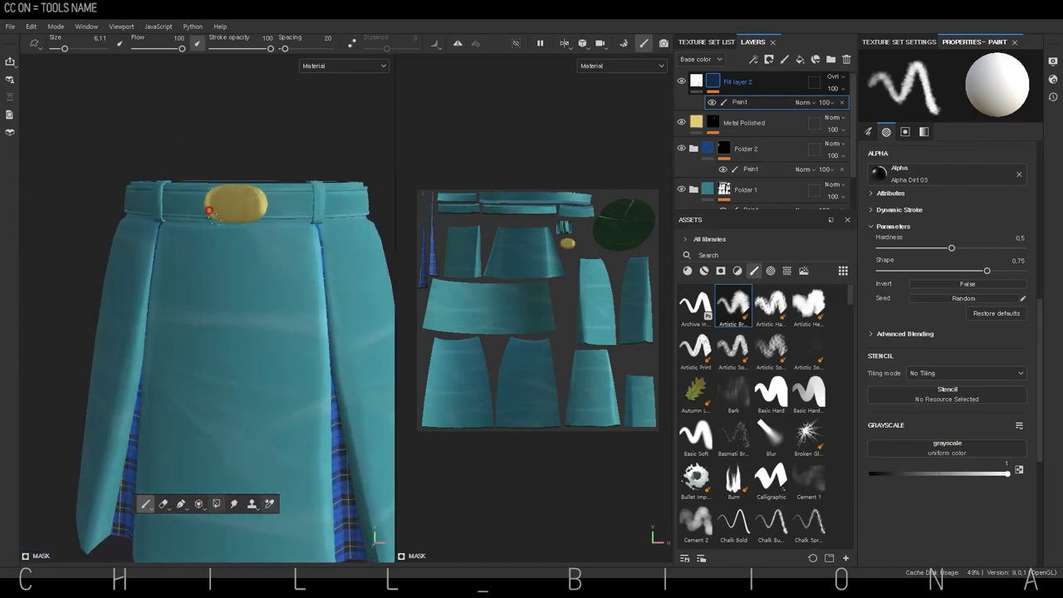
alt+drag(335, 140, 323, 172)
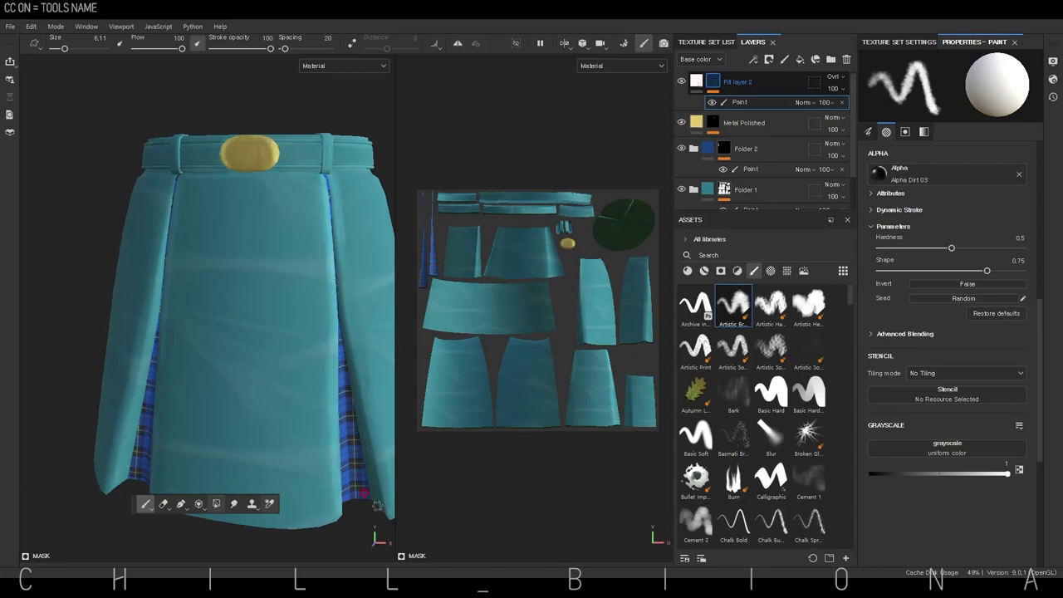
alt+middle_drag(302, 445, 130, 374)
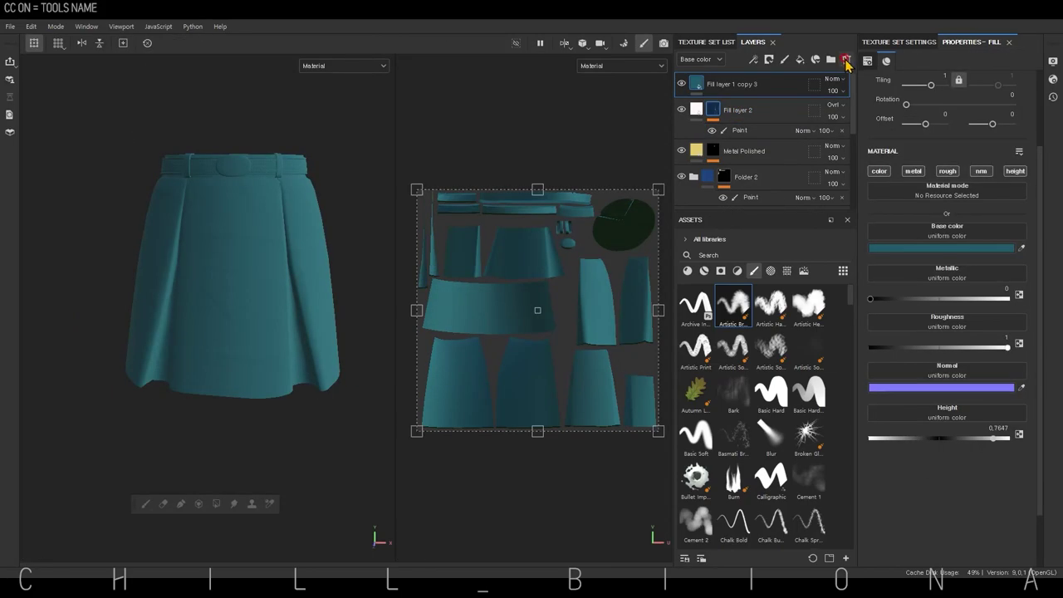
- Delete Fill layer 1 copy 3 and add a new teal fill copy with a black paint mask
click(846, 60)
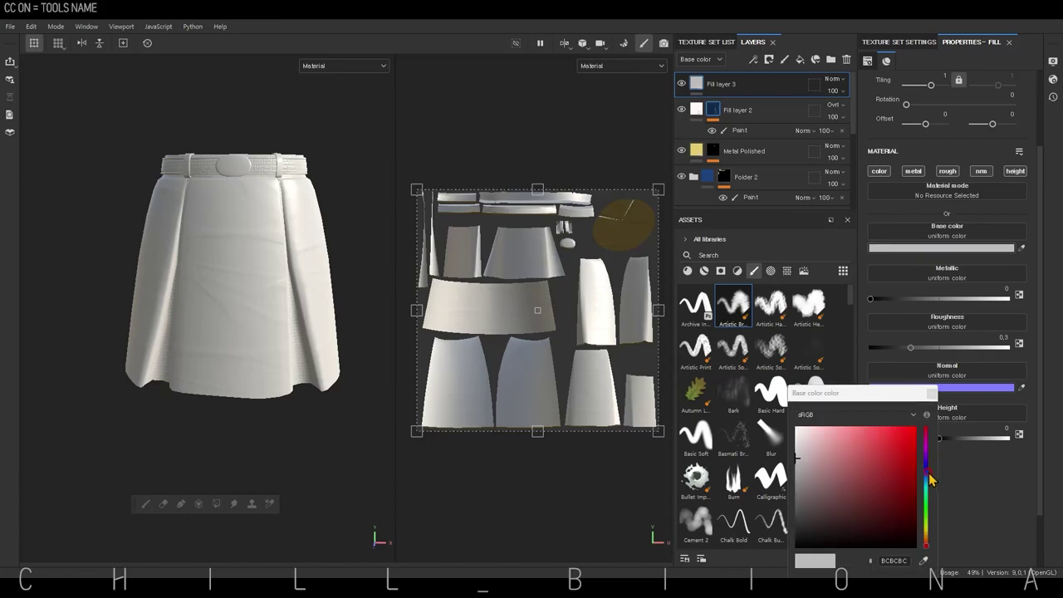
key(ctrl+v)
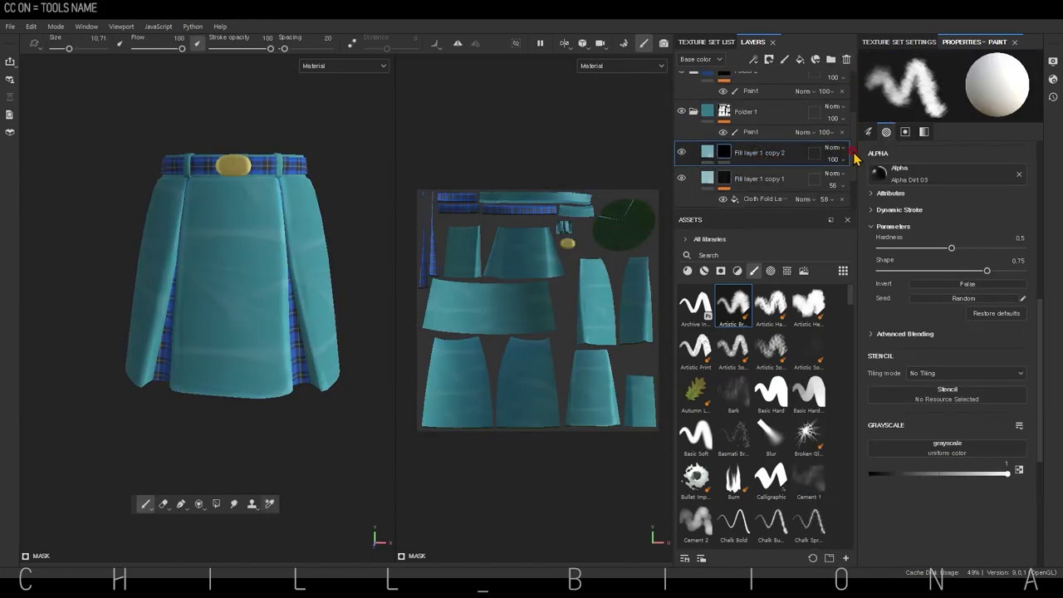
right_click(710, 79)
click(766, 477)
- Set the copy layer's base colour to dark teal for the stitches
click(699, 90)
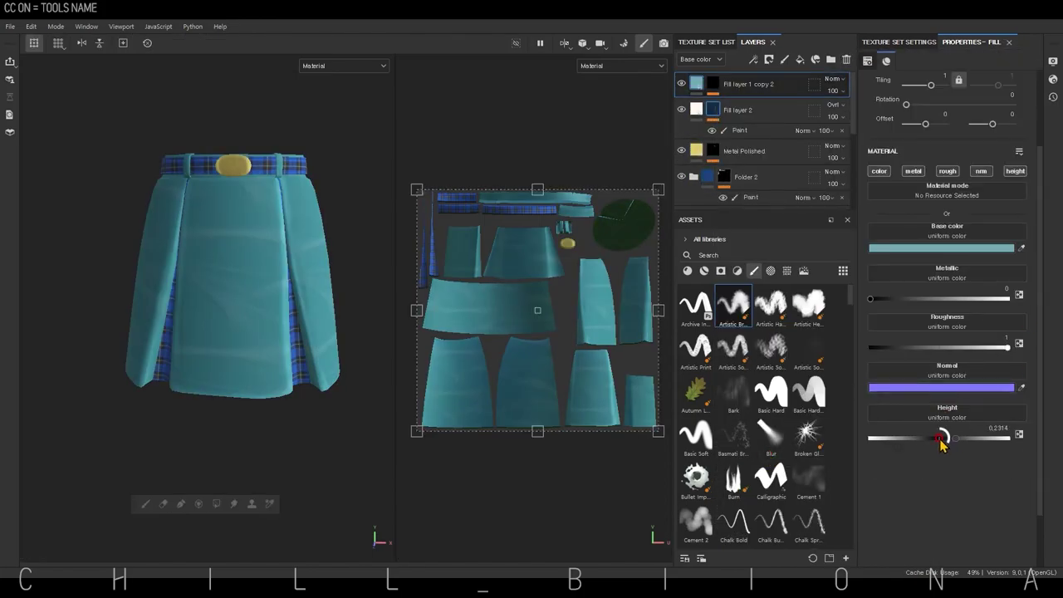
click(941, 248)
click(922, 498)
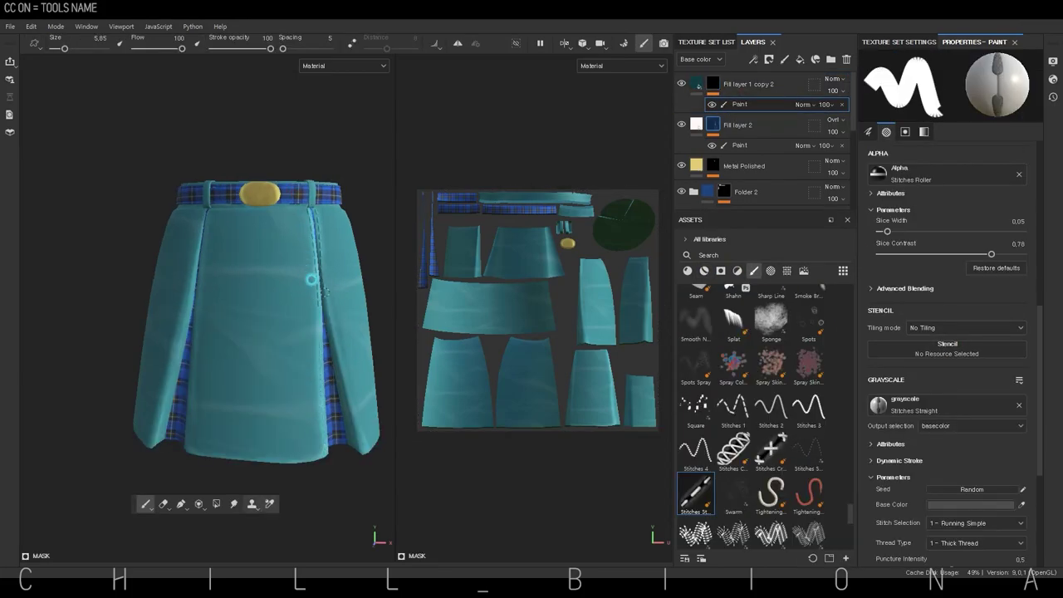
- Orbit and zoom around the skirt's sides and pan the UV layout to reach the hem and seams
mouse_move(312, 280)
alt+mouse_down()
mouse_move(195, 242)
mouse_move(328, 496)
mouse_move(279, 397)
mouse_move(240, 373)
alt+mouse_up()
alt+middle_drag(240, 373, 206, 366)
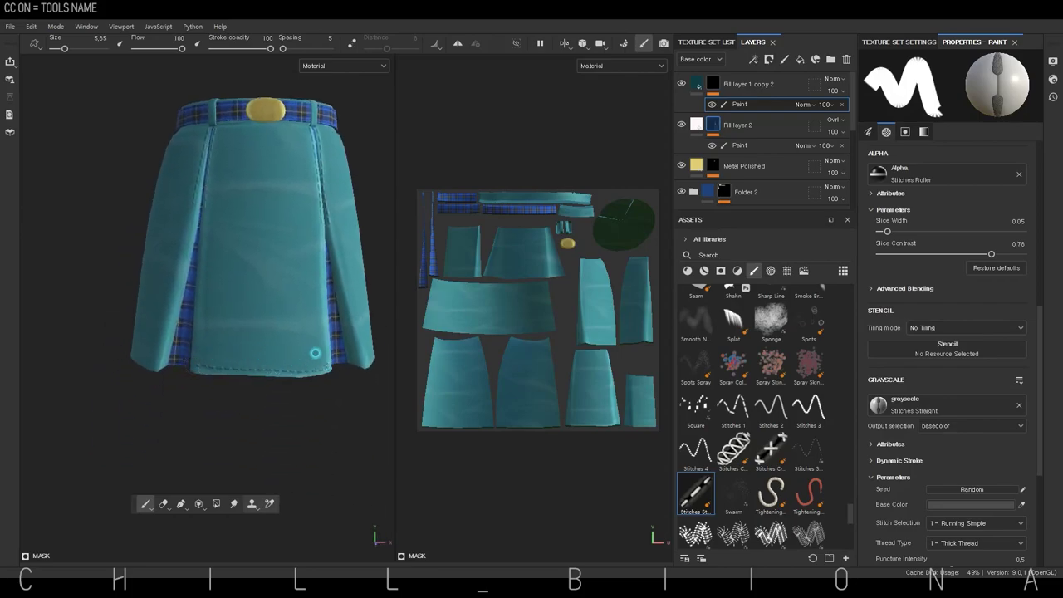
alt+drag(361, 390, 253, 341)
alt+right_drag(254, 341, 251, 393)
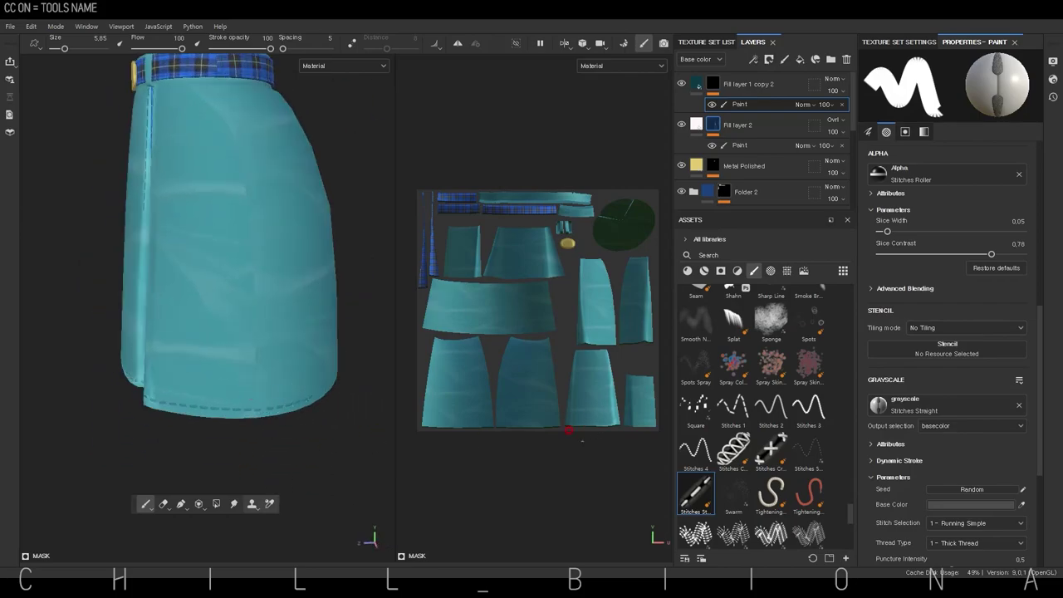
scroll(568, 430, up, 5)
scroll(522, 409, down, 1)
scroll(500, 389, down, 1)
scroll(555, 436, down, 1)
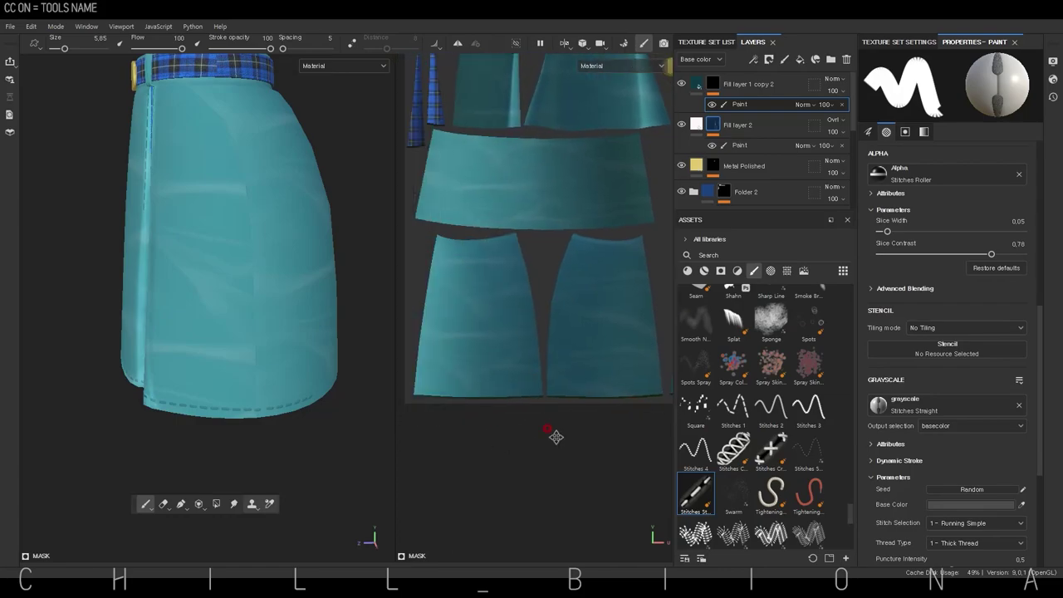
middle_drag(448, 379, 483, 380)
mouse_move(364, 445)
alt+mouse_down()
mouse_move(326, 411)
mouse_move(256, 378)
alt+mouse_up()
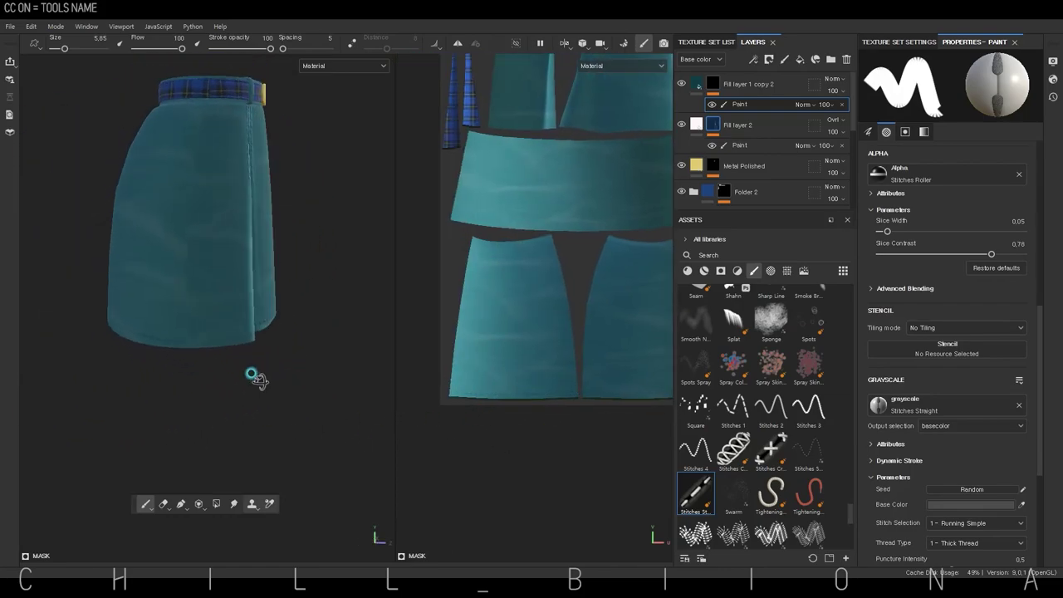